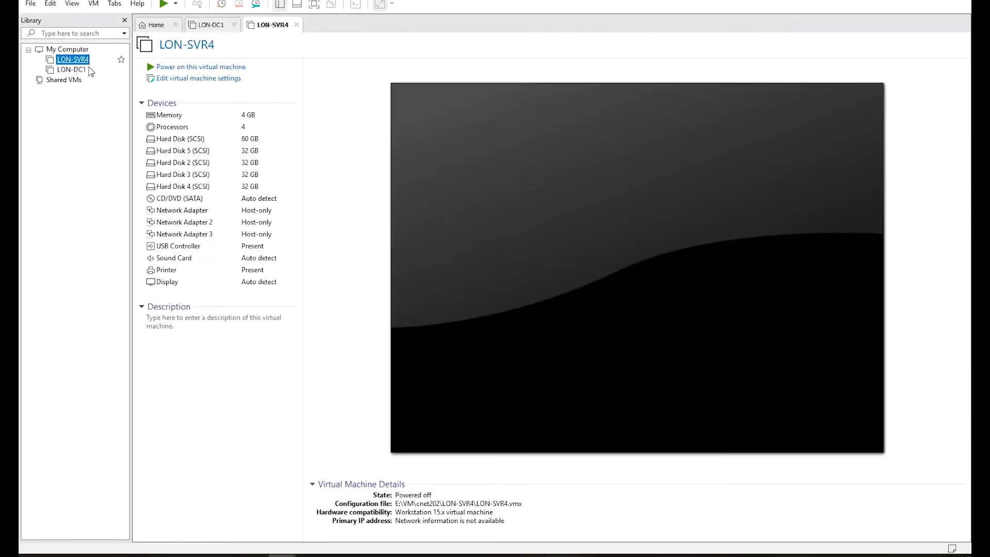
Step: Check the Intel VT-x/EPT processor setting on LON-SVR4 and LON-DC1 without making changes
{"action": "double_click", "coordinate": [165, 129]}
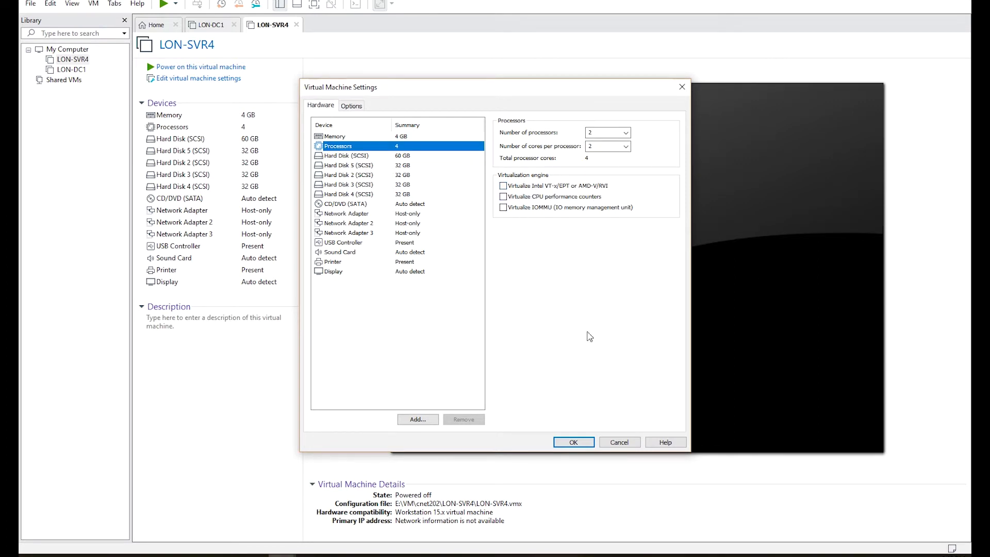
{"action": "left_click", "coordinate": [619, 442]}
{"action": "left_click", "coordinate": [72, 70]}
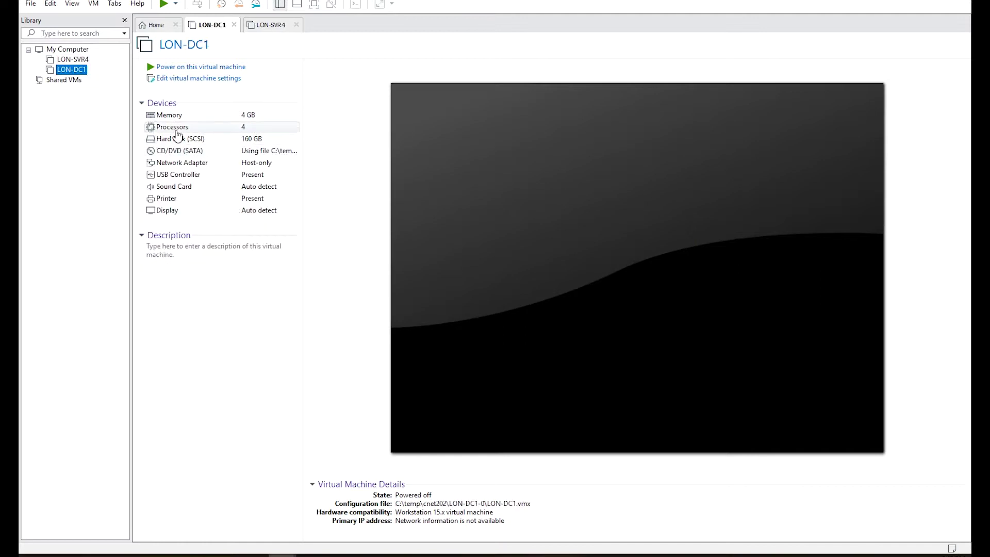
{"action": "double_click", "coordinate": [174, 128]}
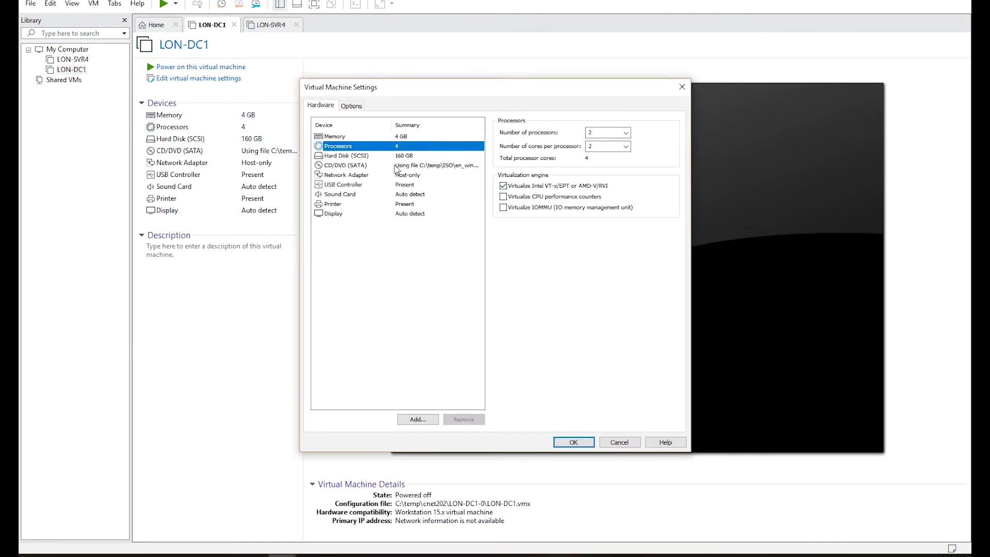
{"action": "left_click", "coordinate": [613, 443]}
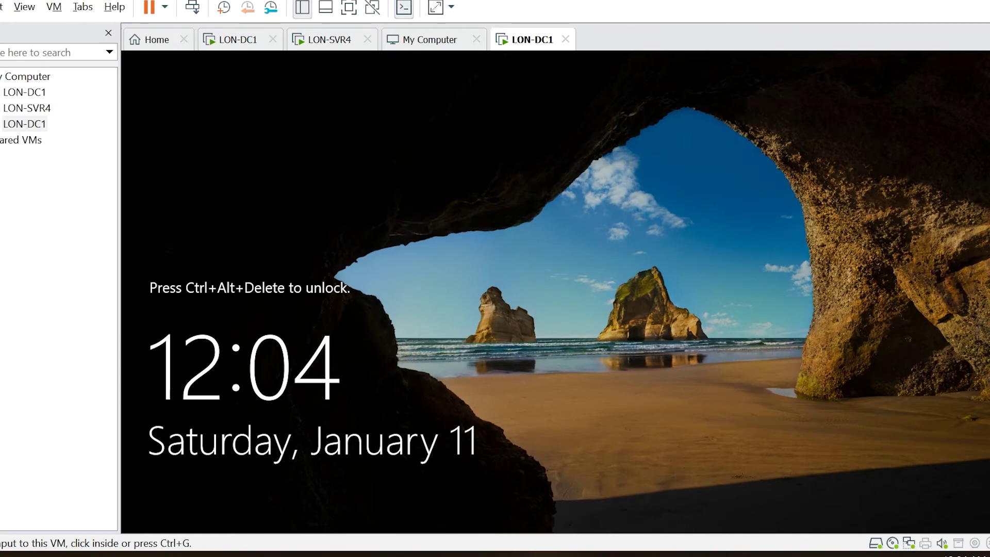
Step: Sign in to LON-DC1 as ADATUM\Administrator with the password
{"action": "left_click", "coordinate": [193, 7]}
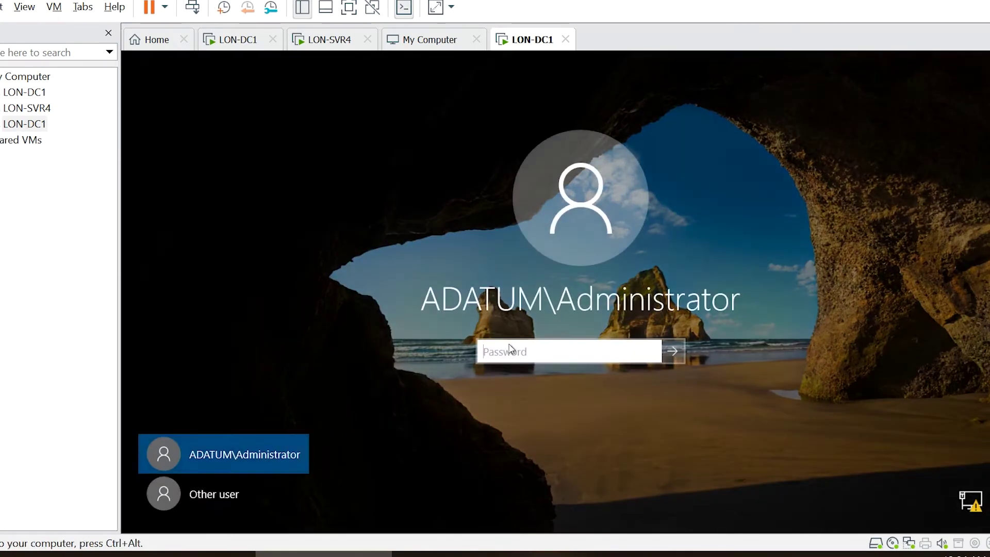
{"action": "type", "text": "Pa$"}
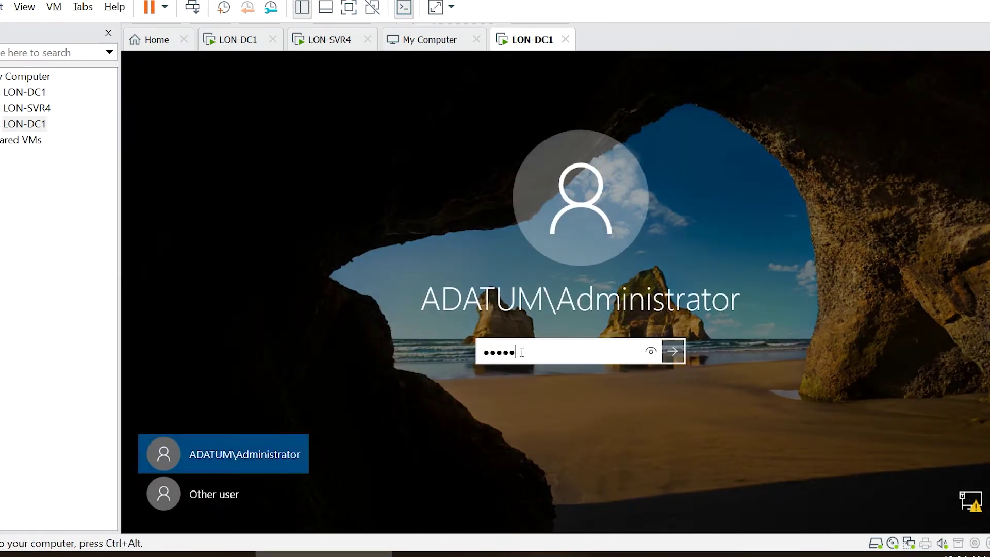
{"action": "key", "text": "Return"}
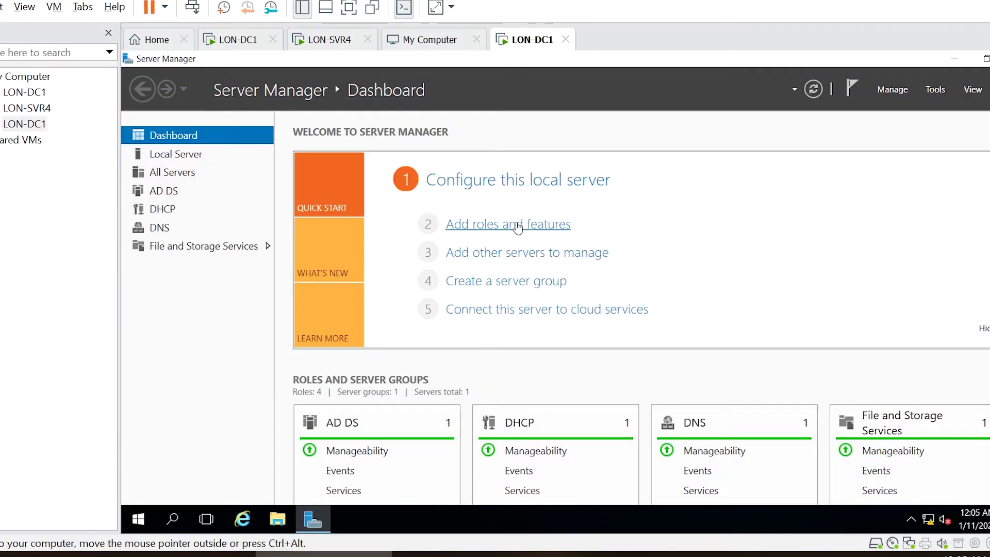
Step: On LON-DC1, select the Hyper-V role with its management tools in Add Roles and Features
{"action": "left_click", "coordinate": [543, 235]}
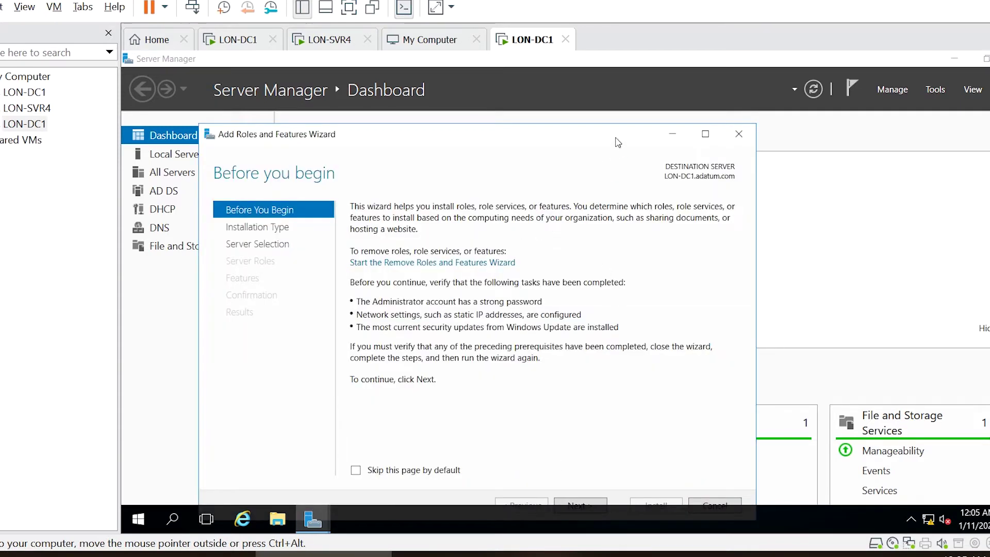
{"action": "left_click_drag", "start_coordinate": [618, 143], "coordinate": [663, 81]}
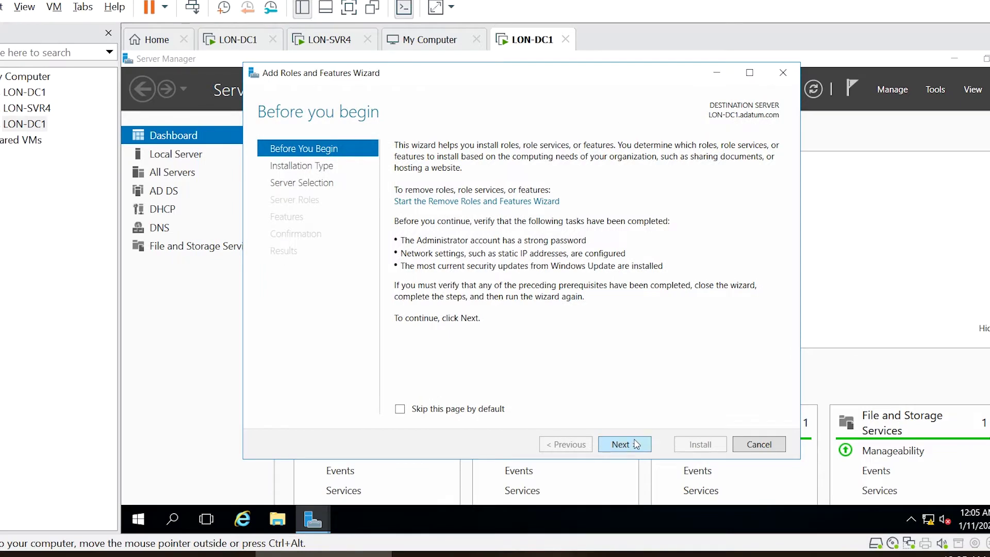
{"action": "left_click", "coordinate": [636, 444]}
{"action": "left_click", "coordinate": [623, 446]}
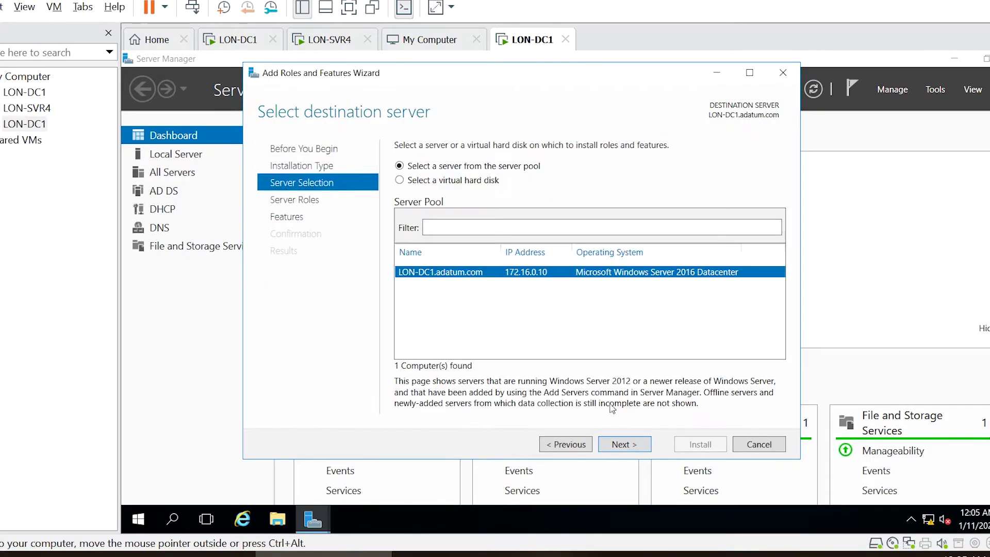
{"action": "left_click", "coordinate": [416, 314]}
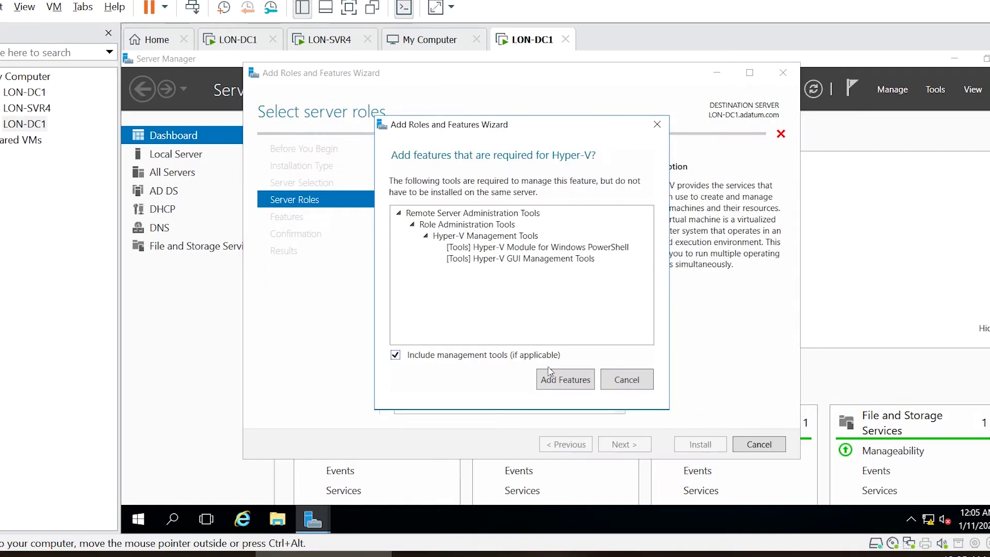
{"action": "left_click", "coordinate": [563, 381]}
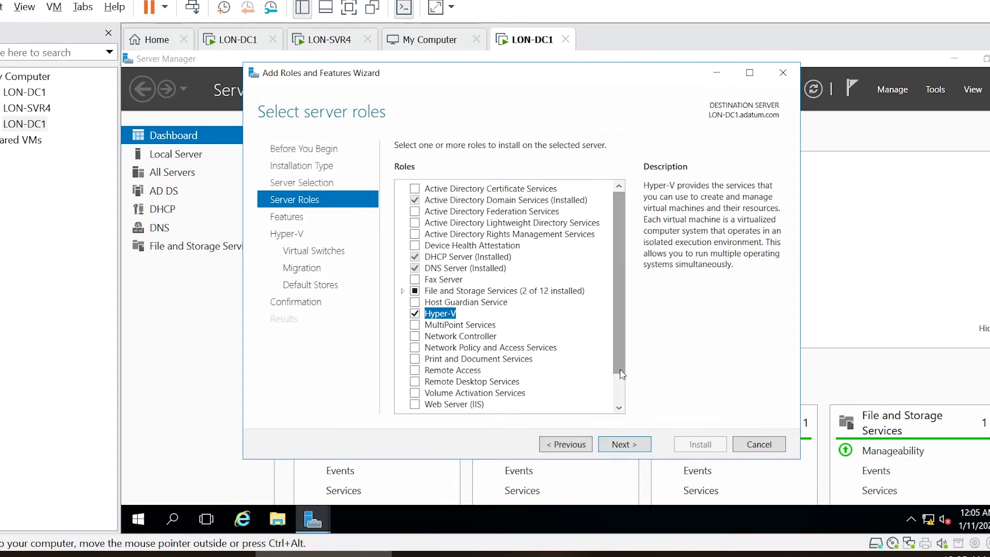
Step: Skip the virtual switch and live migration, keep default storage locations, and install Hyper-V
{"action": "left_click", "coordinate": [622, 446]}
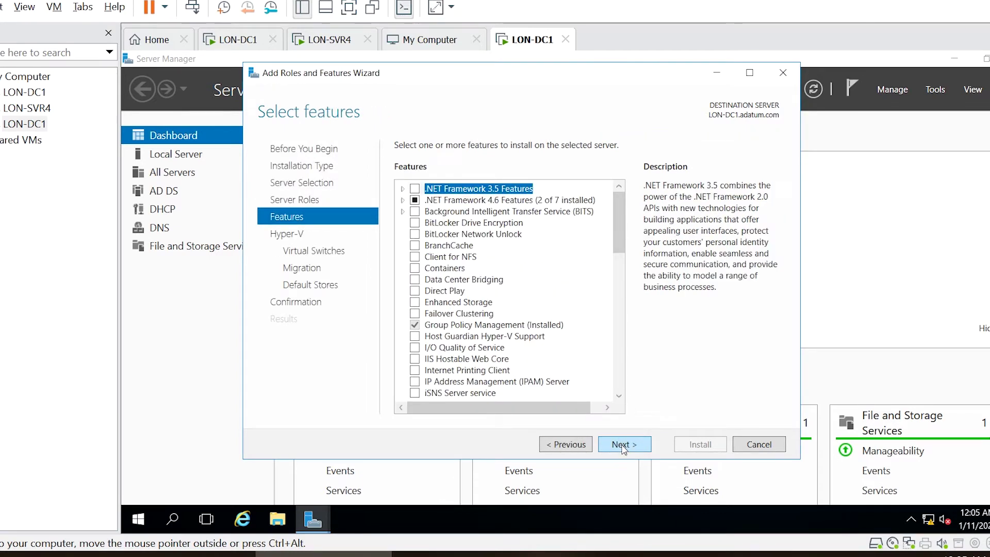
{"action": "left_click", "coordinate": [623, 445]}
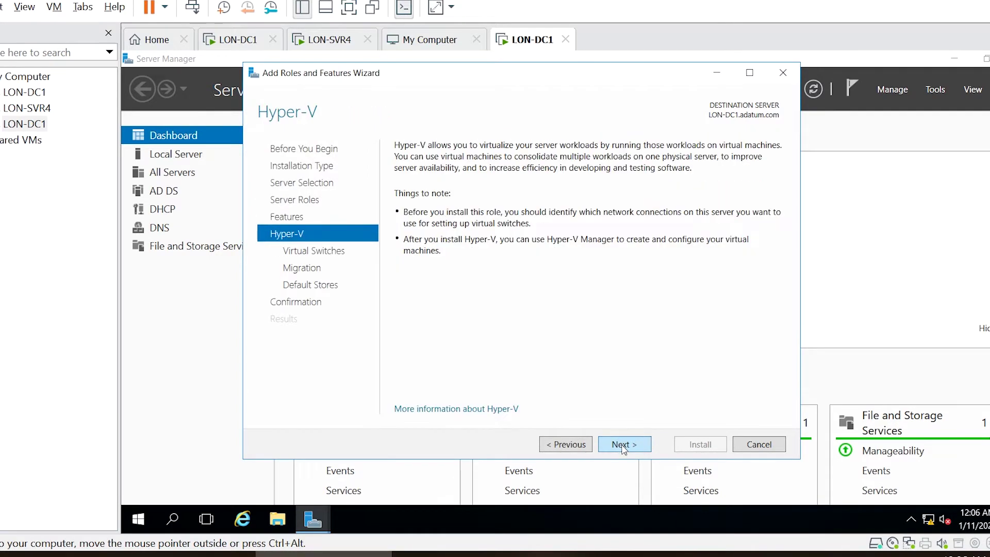
{"action": "left_click", "coordinate": [623, 446]}
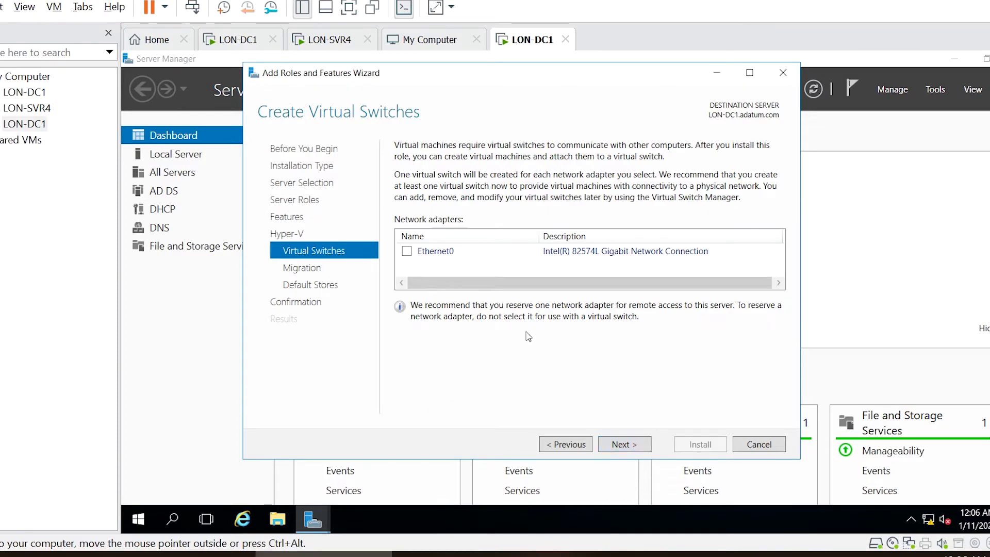
{"action": "left_click", "coordinate": [623, 446]}
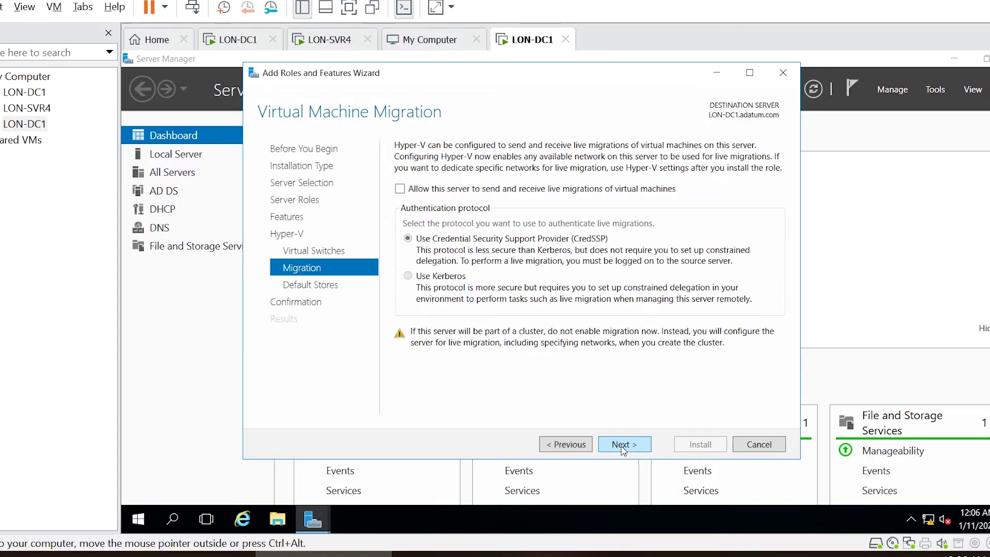
{"action": "left_click", "coordinate": [624, 447]}
{"action": "left_click", "coordinate": [623, 447]}
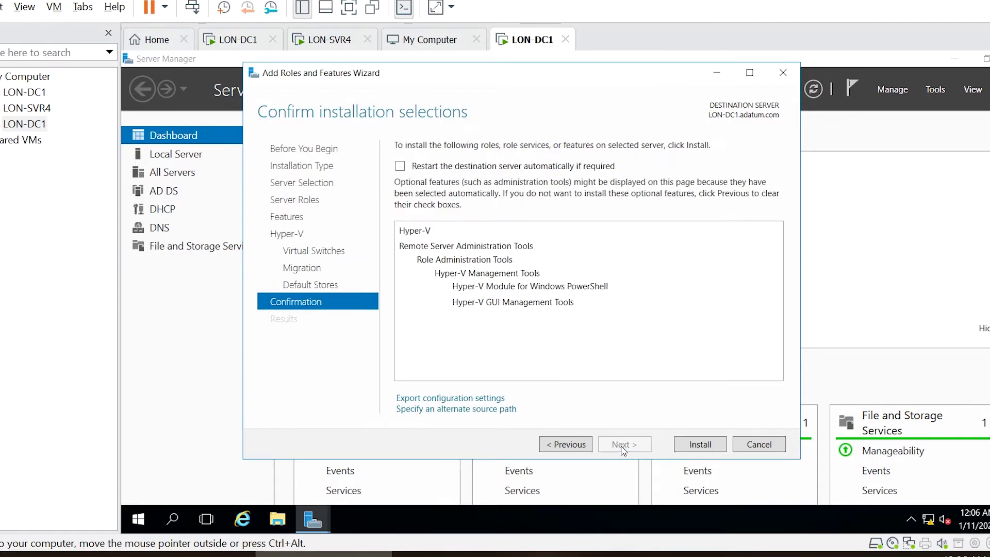
{"action": "left_click", "coordinate": [692, 447]}
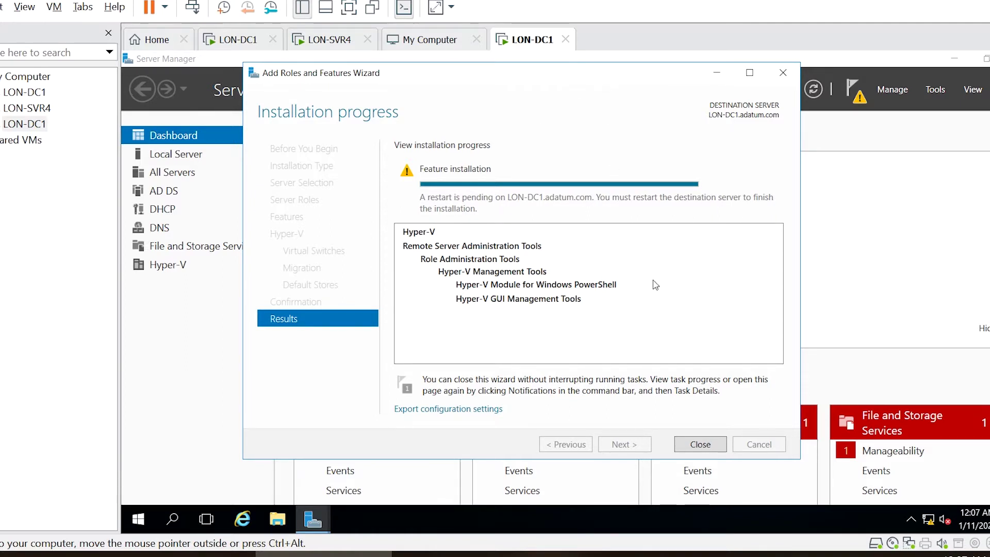
Step: Close the completed Hyper-V wizard and restart LON-DC1 from the Start button's context menu
{"action": "left_click", "coordinate": [702, 446]}
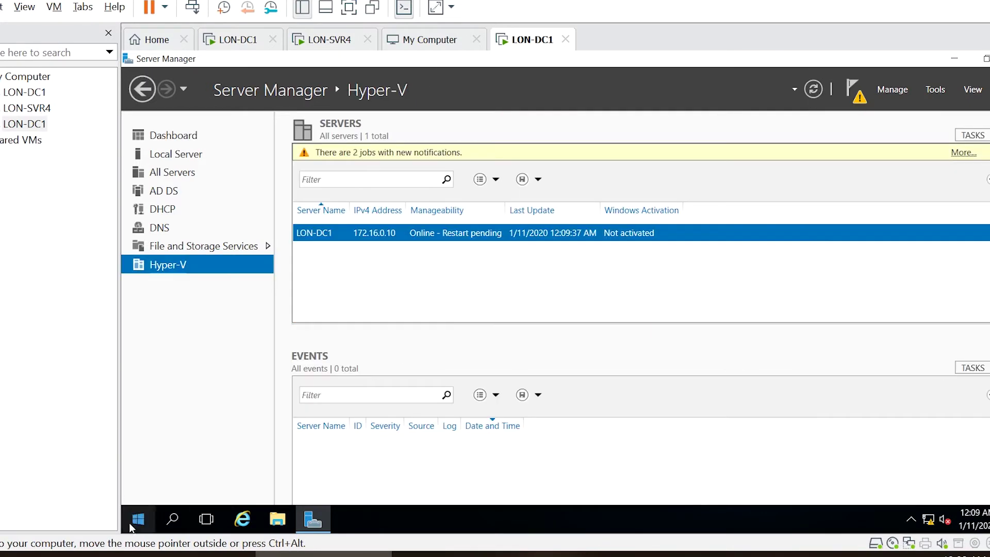
{"action": "left_click", "coordinate": [138, 518]}
{"action": "right_click", "coordinate": [139, 519]}
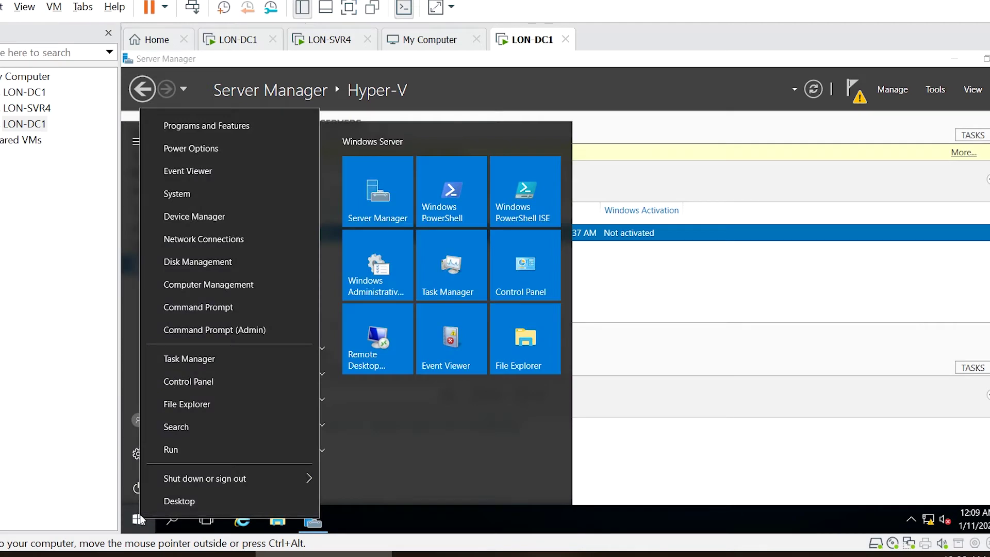
{"action": "left_click", "coordinate": [140, 519]}
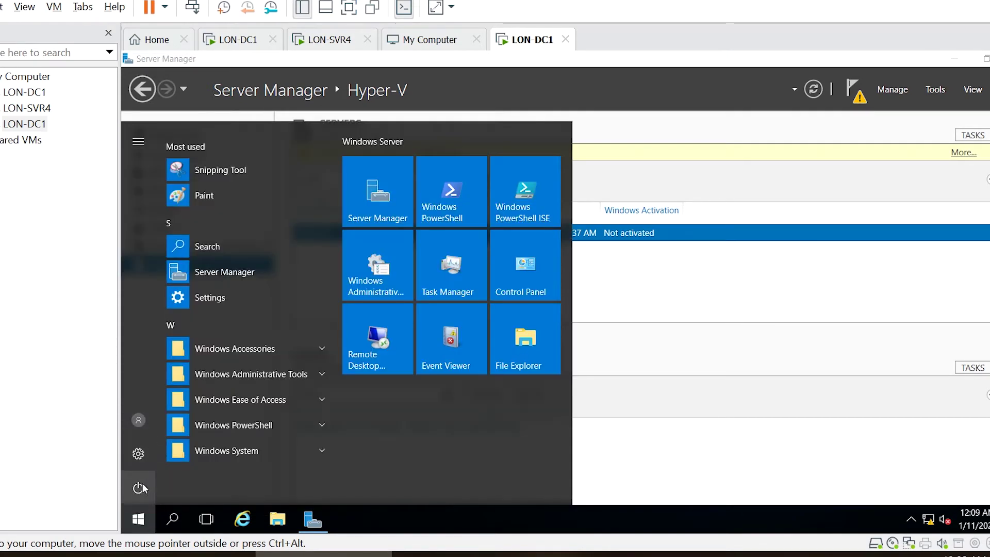
{"action": "left_click", "coordinate": [139, 519]}
{"action": "right_click", "coordinate": [138, 519]}
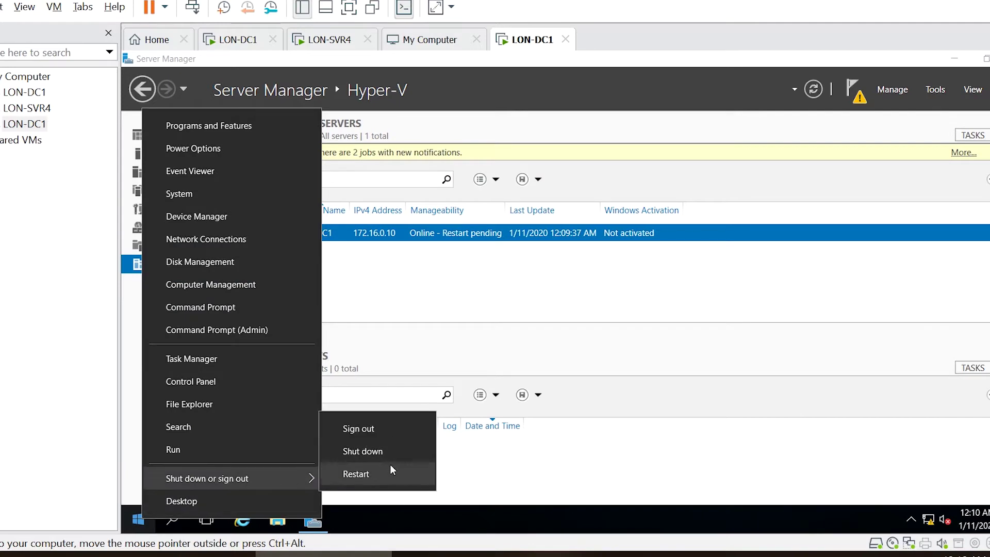
{"action": "left_click", "coordinate": [390, 467]}
{"action": "left_click", "coordinate": [342, 494]}
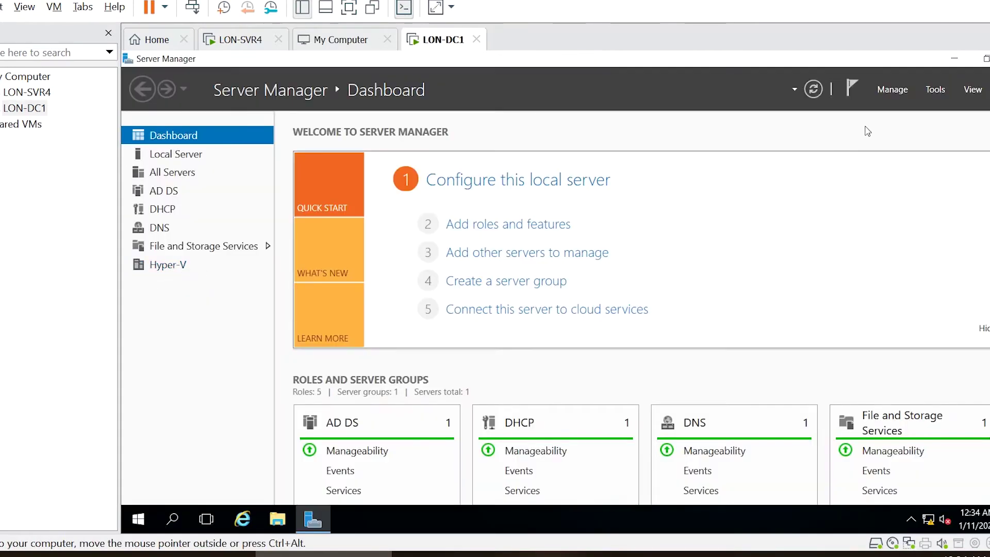
Step: Launch Hyper-V Manager and start a new virtual machine on the LON-DC1 host
{"action": "left_click", "coordinate": [935, 90]}
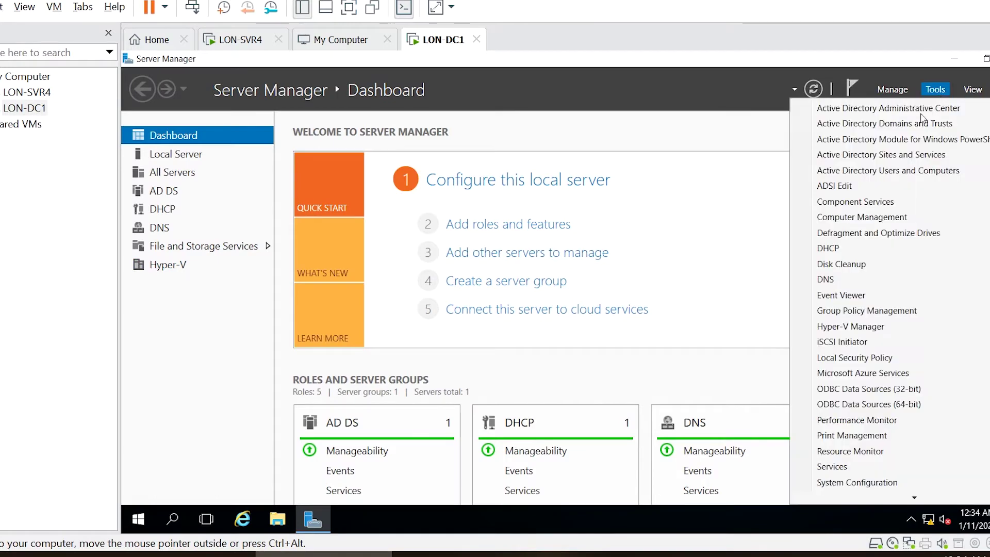
{"action": "left_click", "coordinate": [850, 326]}
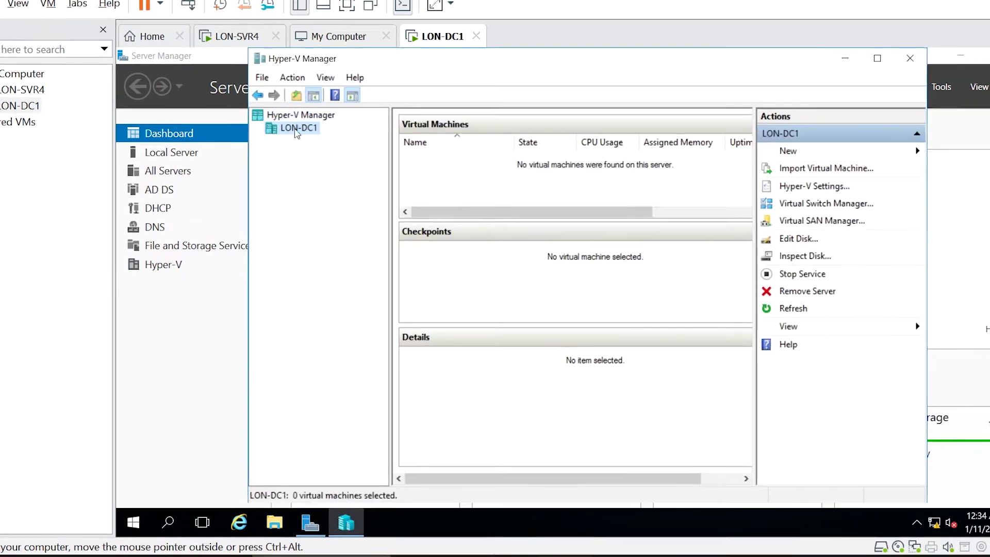
{"action": "right_click", "coordinate": [297, 131]}
{"action": "mouse_move", "coordinate": [340, 103]}
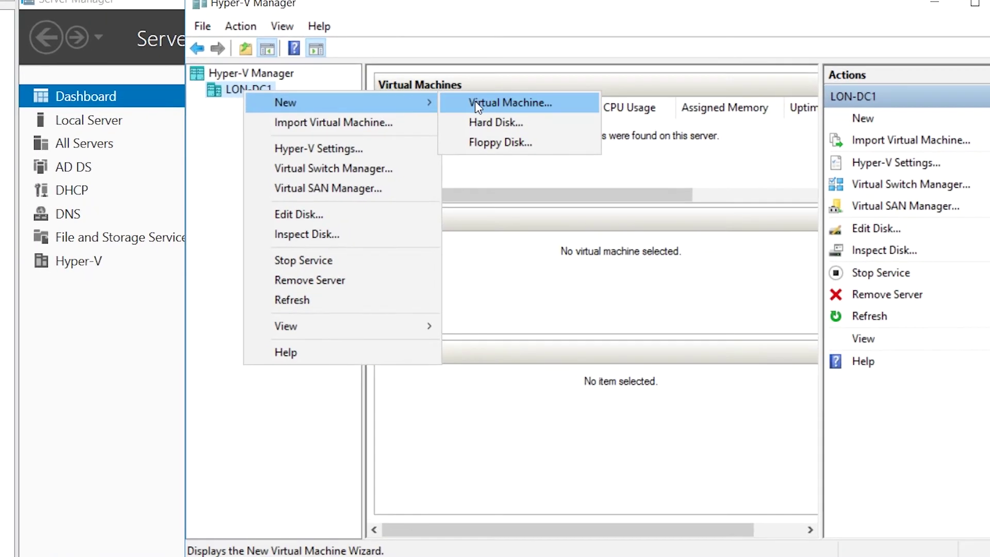
{"action": "left_click", "coordinate": [508, 110]}
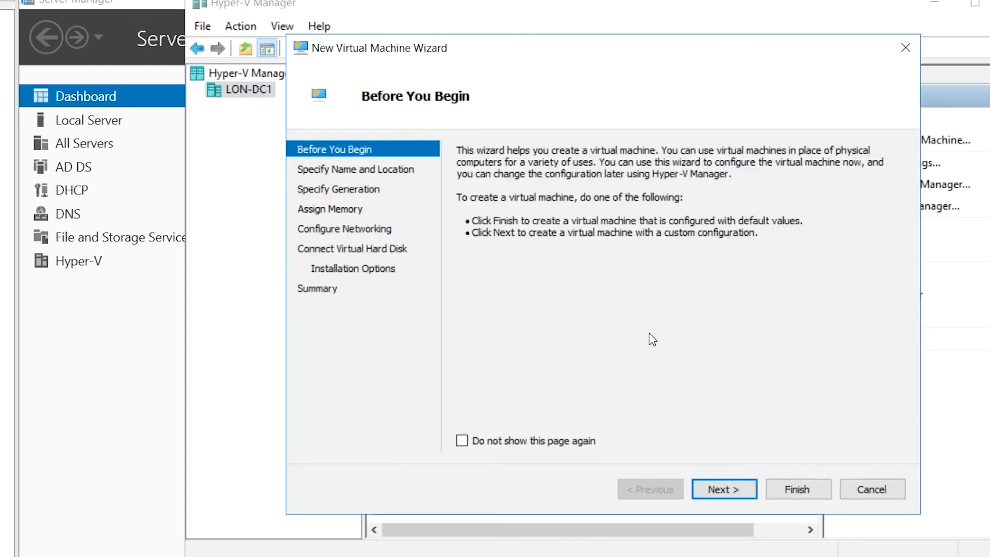
Step: Name the VM Win2016Core, keep Generation 1, give it 2048 MB, leave networking unconnected
{"action": "left_click", "coordinate": [732, 495]}
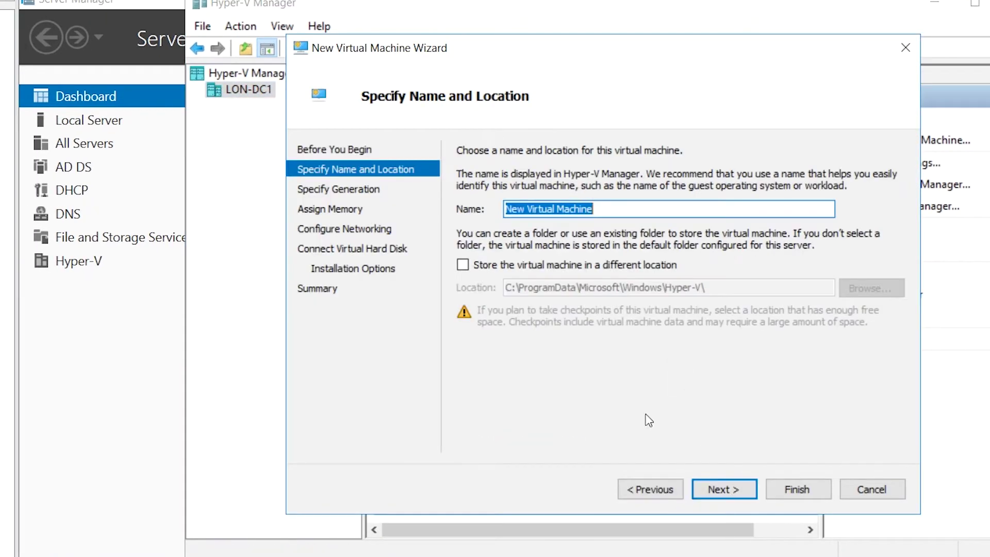
{"action": "type", "text": "Win"}
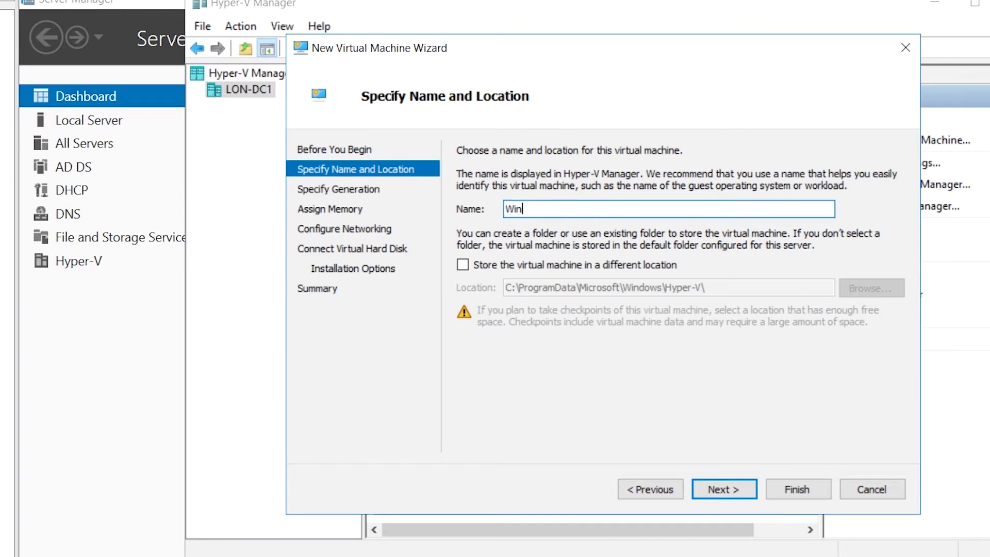
{"action": "type", "text": "2016"}
{"action": "type", "text": "Core"}
{"action": "left_click", "coordinate": [733, 490]}
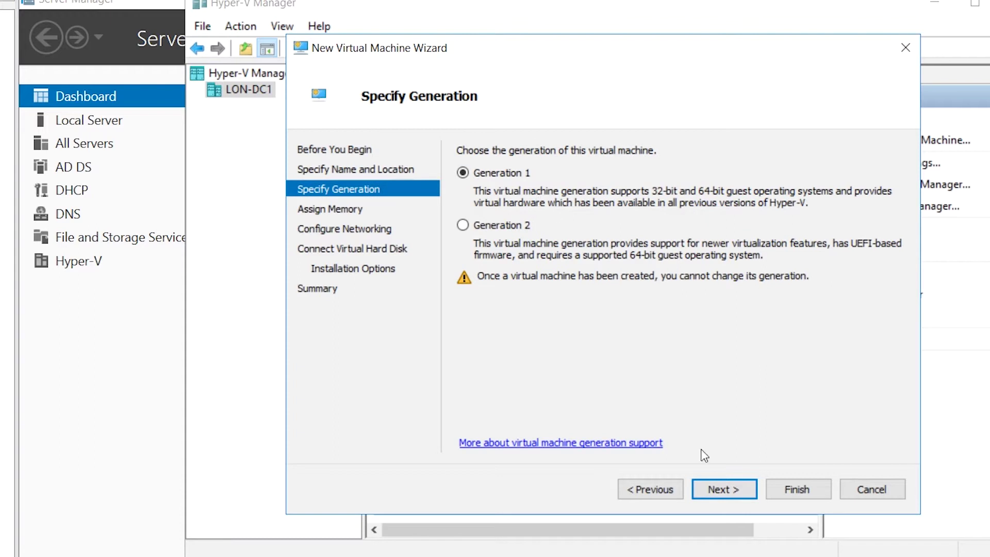
{"action": "left_click", "coordinate": [728, 493]}
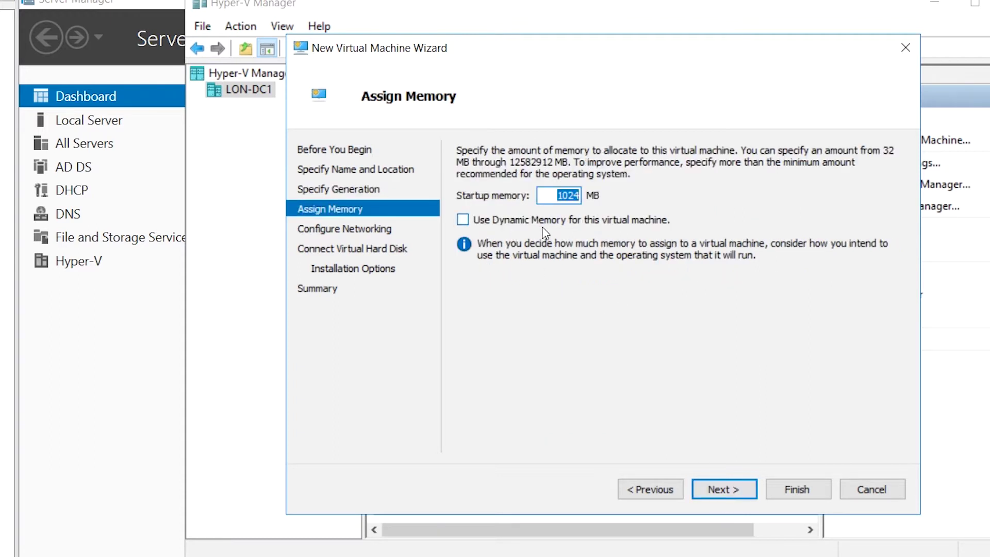
{"action": "type", "text": "2"}
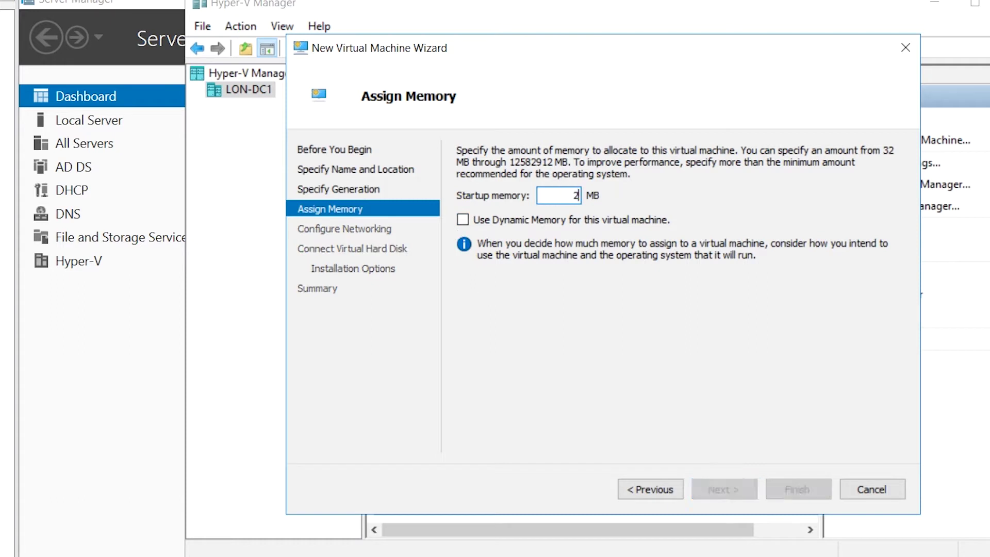
{"action": "type", "text": "048"}
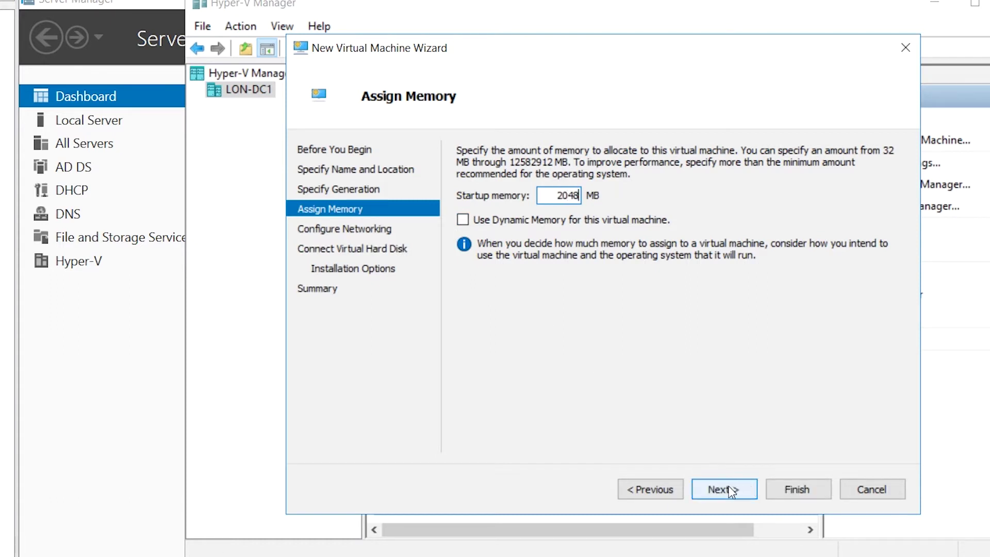
{"action": "left_click", "coordinate": [754, 490]}
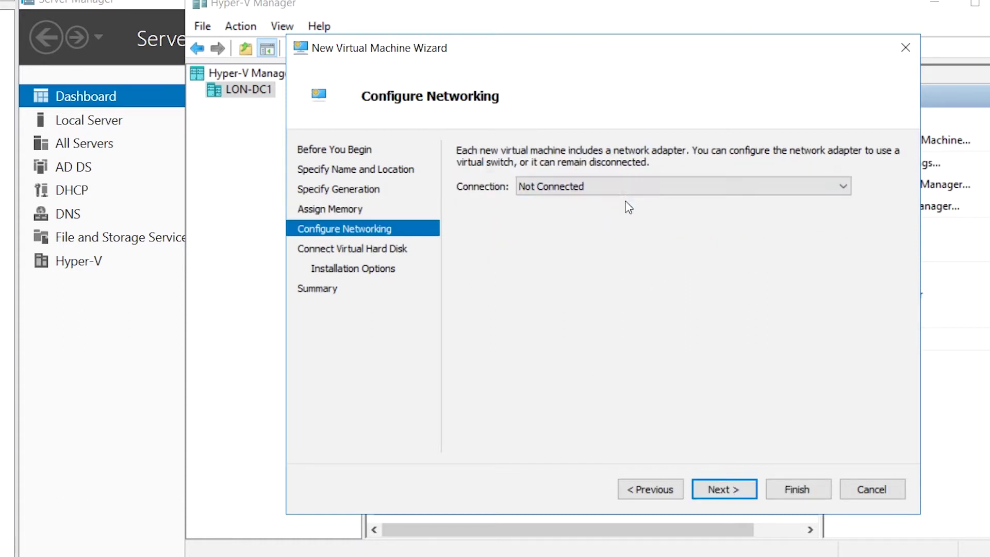
{"action": "left_click", "coordinate": [753, 198]}
{"action": "left_click", "coordinate": [732, 281]}
{"action": "left_click", "coordinate": [725, 490]}
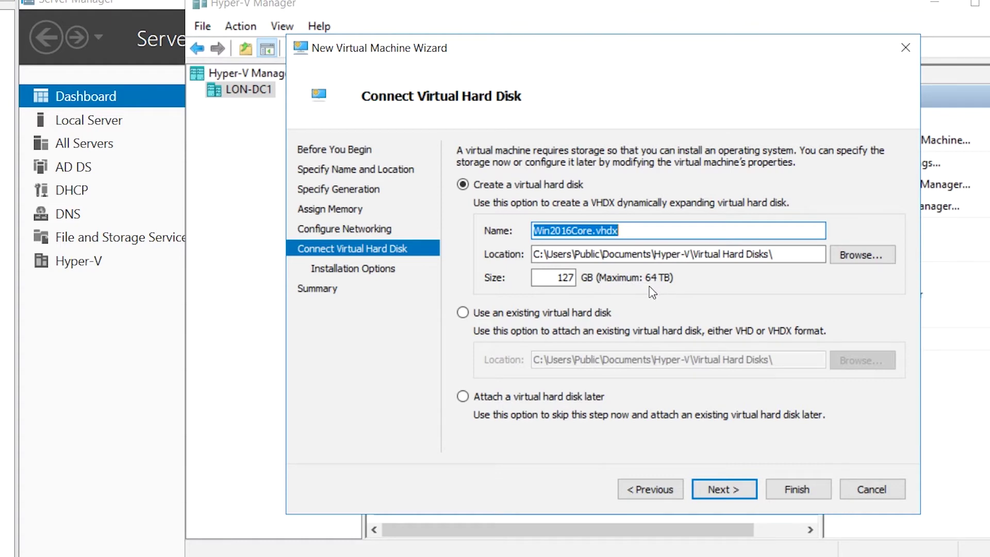
Step: Set the virtual hard disk to 60 GB and choose installing from a bootable CD/DVD
{"action": "double_click", "coordinate": [548, 283]}
{"action": "type", "text": "60"}
{"action": "left_click", "coordinate": [712, 494]}
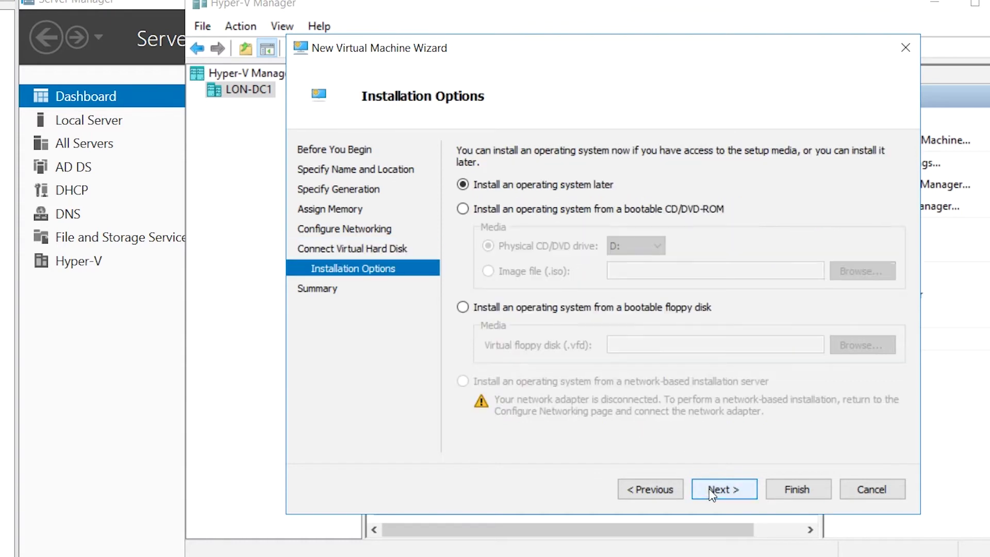
{"action": "left_click", "coordinate": [531, 211]}
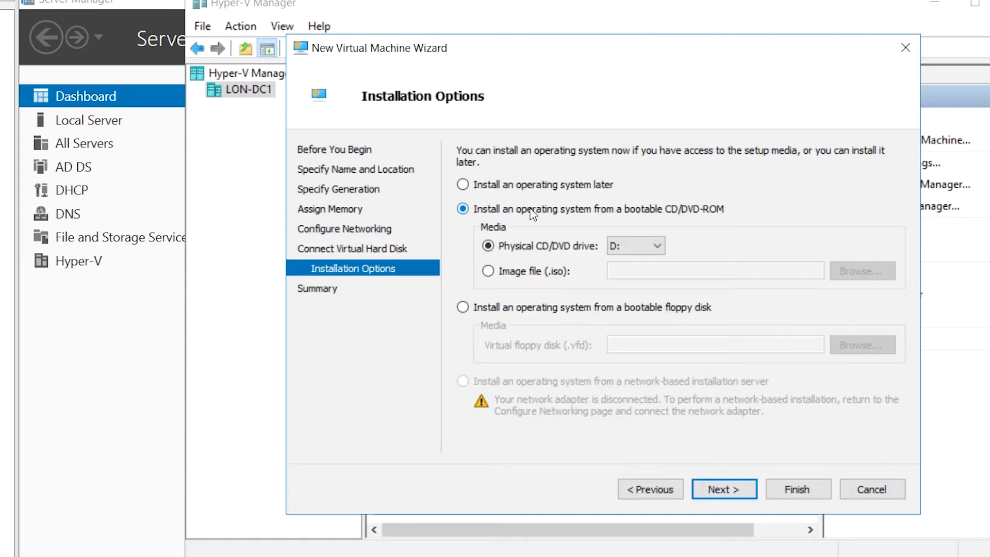
Step: Choose the Windows Server 2016 ISO in C:\Software as the installation image file
{"action": "left_click", "coordinate": [531, 273]}
{"action": "left_click", "coordinate": [849, 272]}
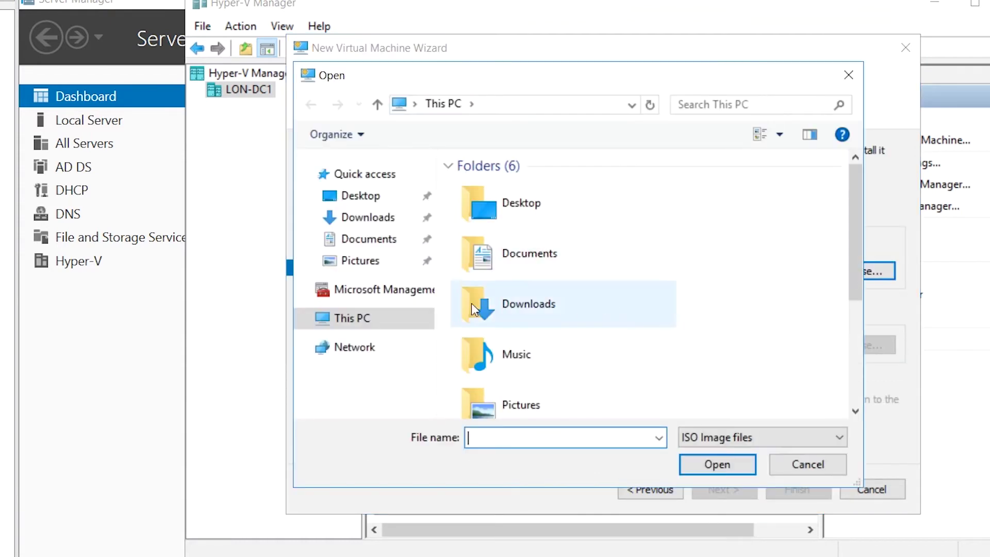
{"action": "left_click", "coordinate": [856, 326]}
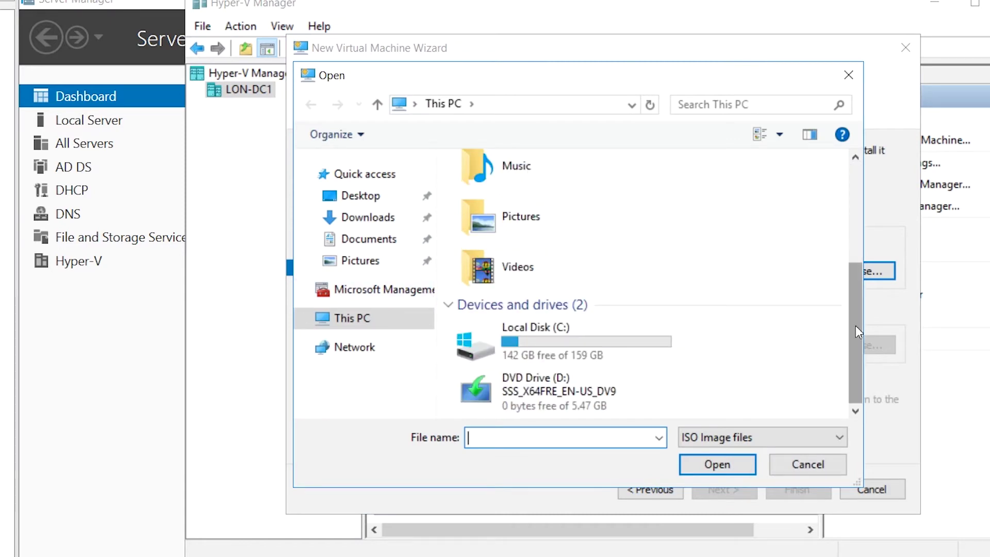
{"action": "double_click", "coordinate": [623, 330]}
{"action": "double_click", "coordinate": [516, 263]}
{"action": "double_click", "coordinate": [516, 186]}
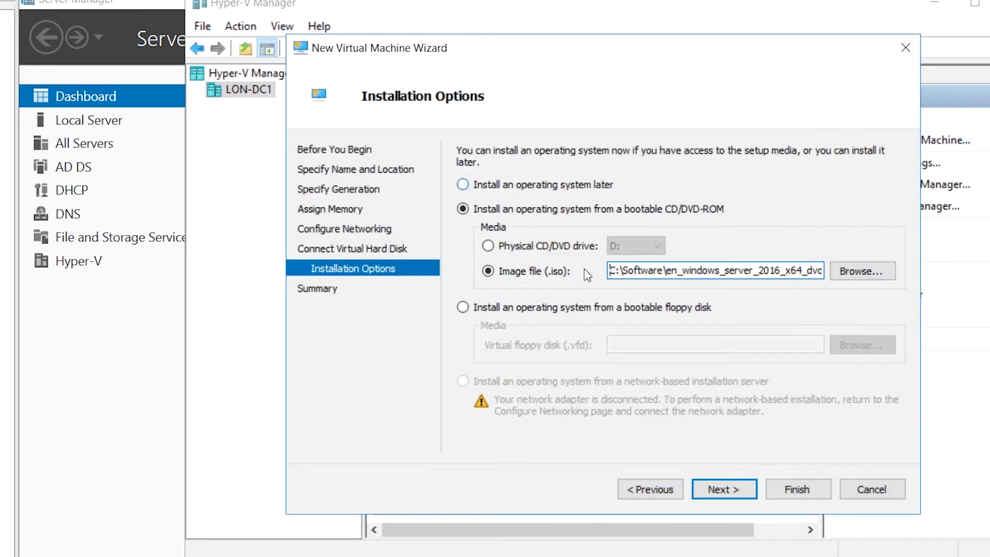
Step: Finish the wizard to create Win2016Core and select it in the list
{"action": "left_click", "coordinate": [725, 485]}
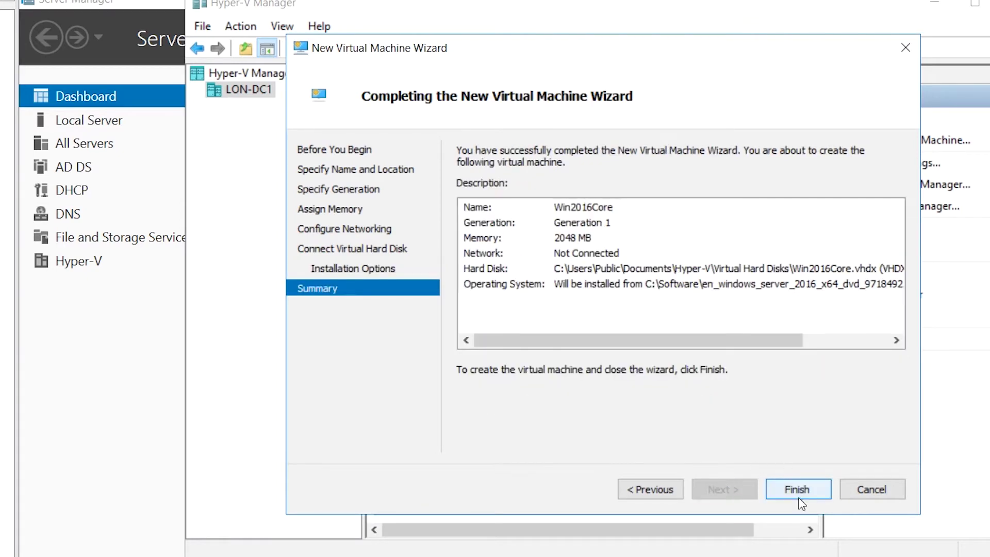
{"action": "left_click", "coordinate": [798, 492]}
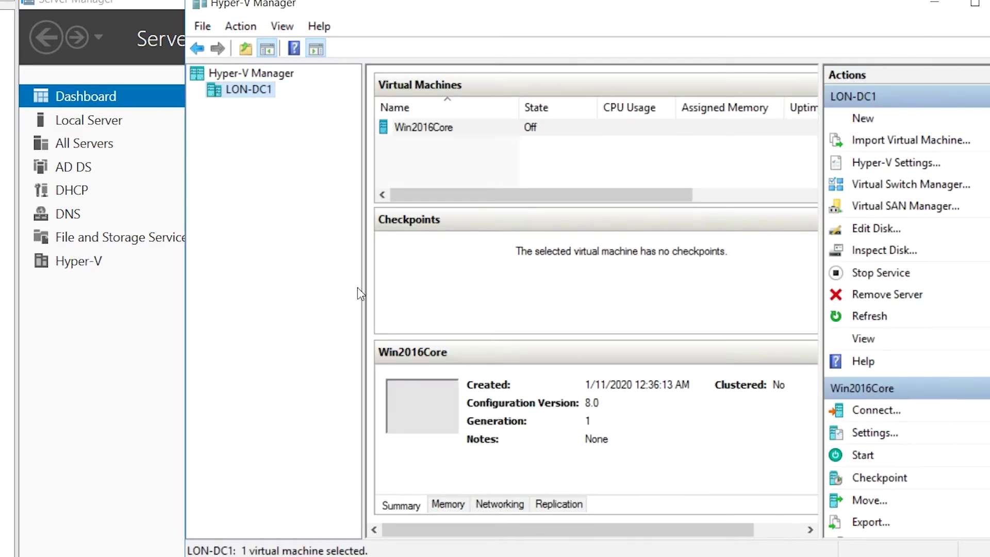
{"action": "left_click", "coordinate": [436, 130]}
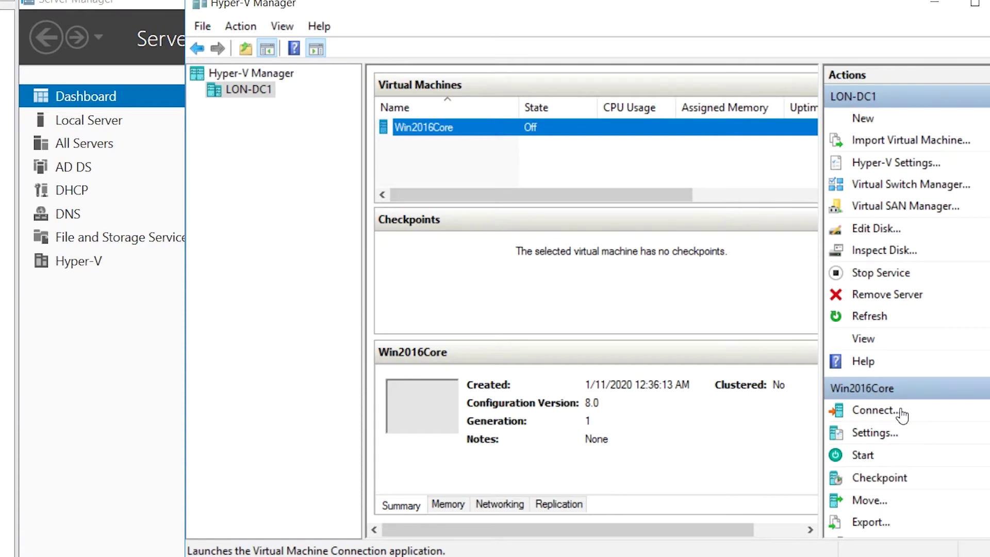
Step: Start Win2016Core and connect to its console, moving the console window into place
{"action": "left_click", "coordinate": [865, 462]}
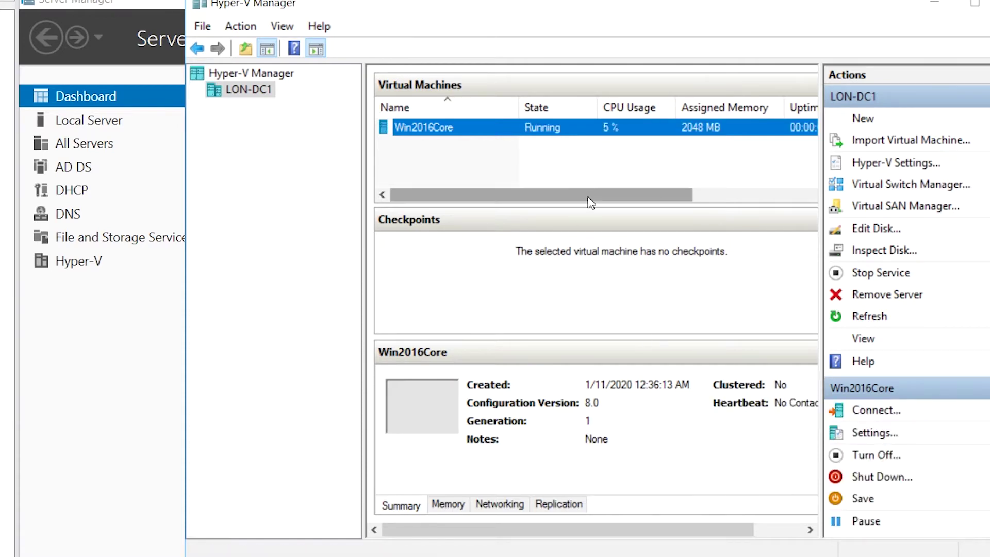
{"action": "double_click", "coordinate": [434, 401]}
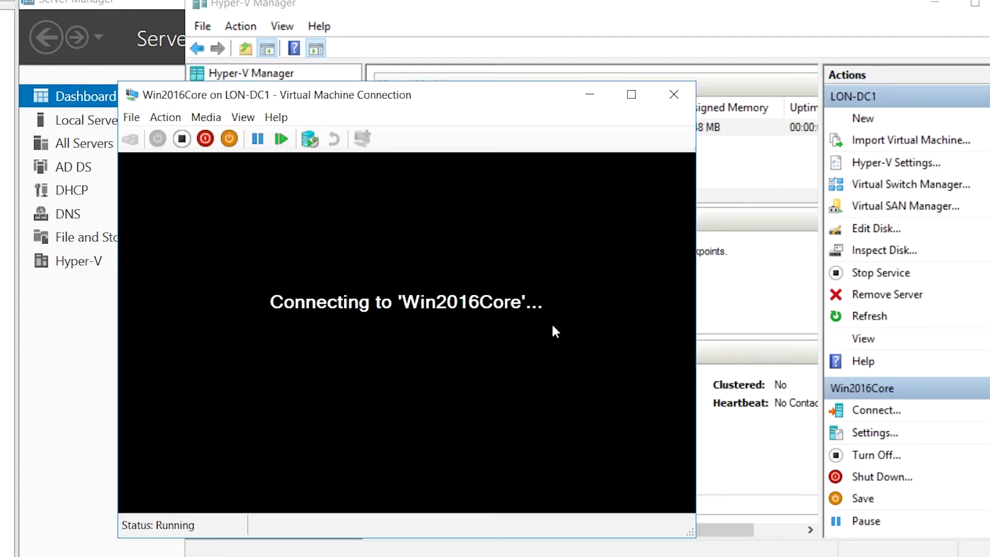
{"action": "left_click_drag", "start_coordinate": [446, 96], "coordinate": [588, 90]}
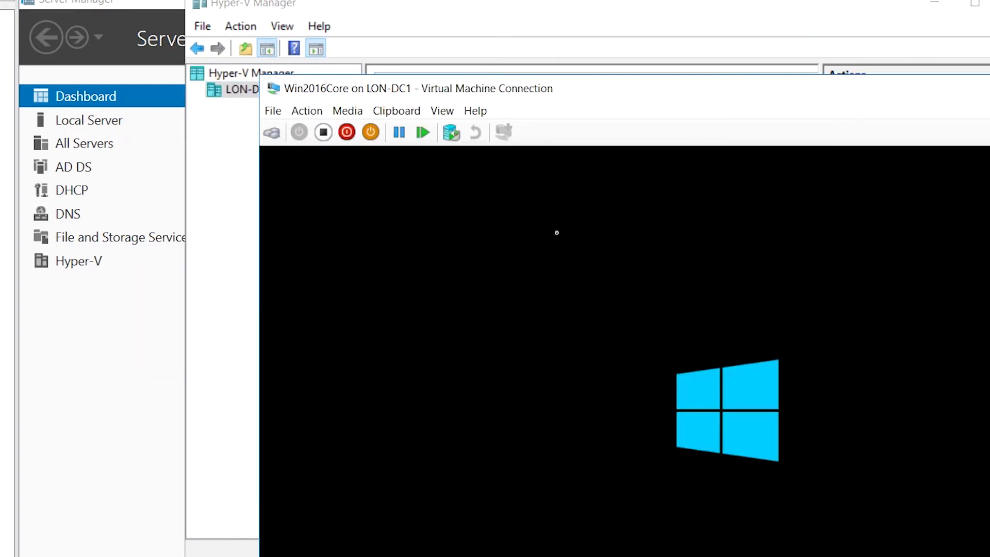
{"action": "mouse_move", "coordinate": [671, 100]}
{"action": "left_mouse_down"}
{"action": "mouse_move", "coordinate": [609, 89]}
{"action": "mouse_move", "coordinate": [535, 29]}
{"action": "left_mouse_up"}
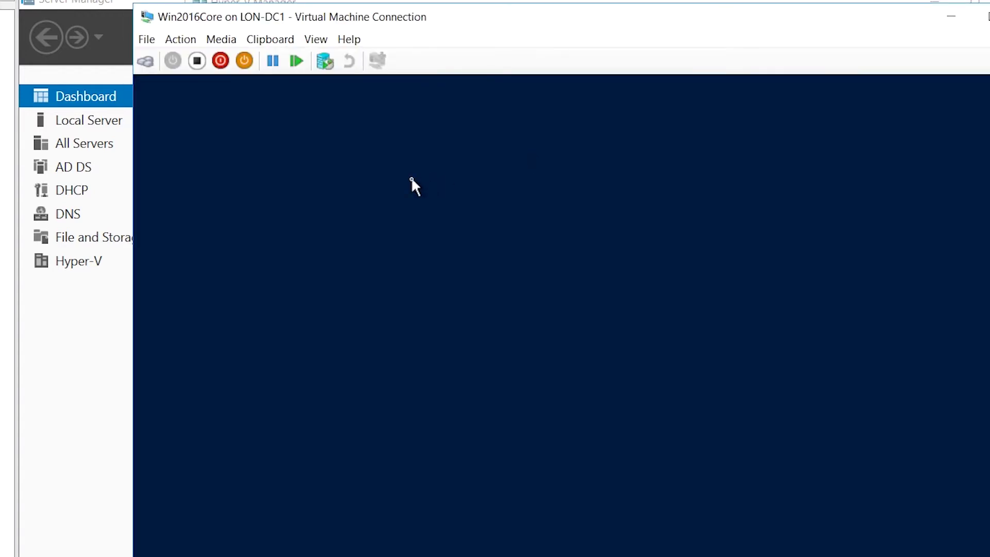
Step: Maximize the console, start Setup without a product key, and pick Windows Server 2016 Datacenter
{"action": "left_click_drag", "start_coordinate": [607, 26], "coordinate": [604, 1]}
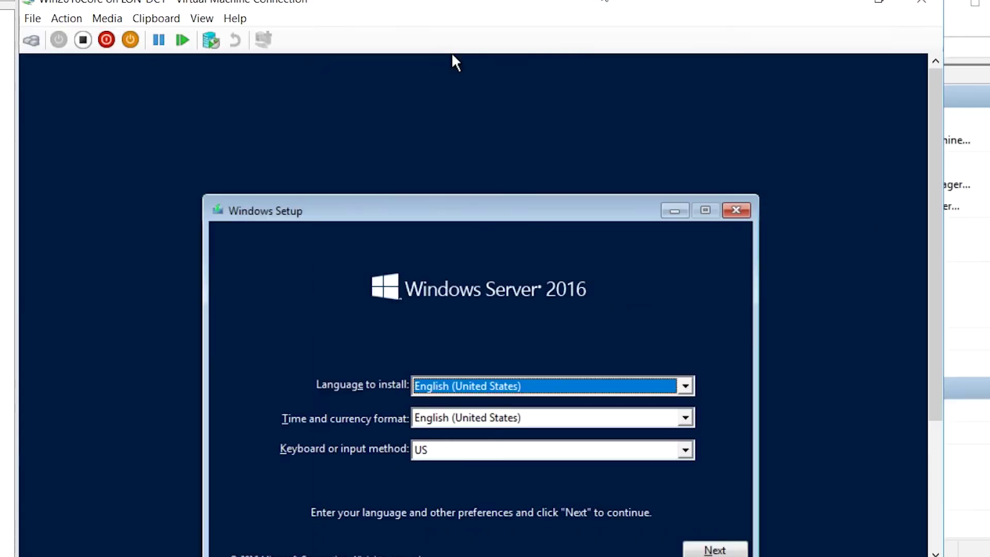
{"action": "left_click", "coordinate": [723, 552]}
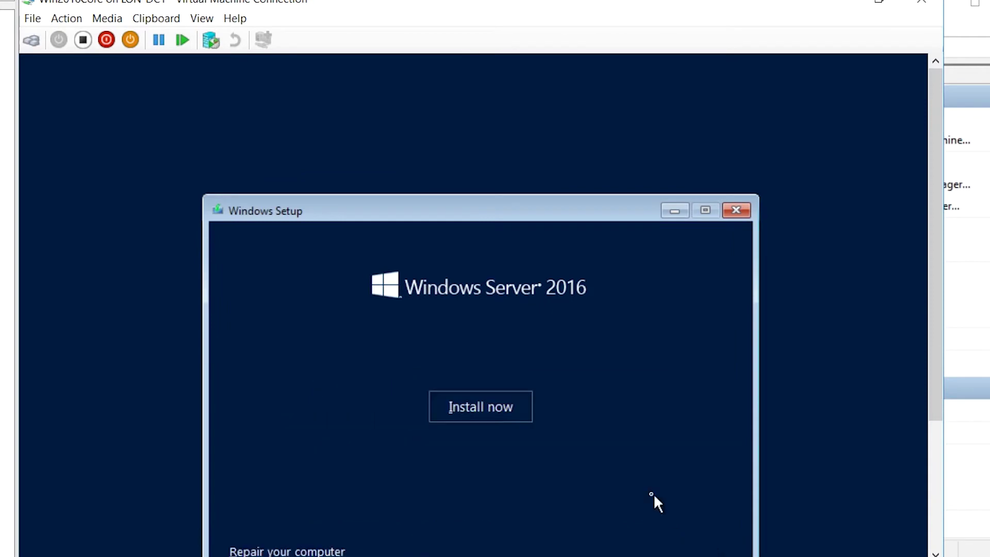
{"action": "left_click", "coordinate": [505, 407]}
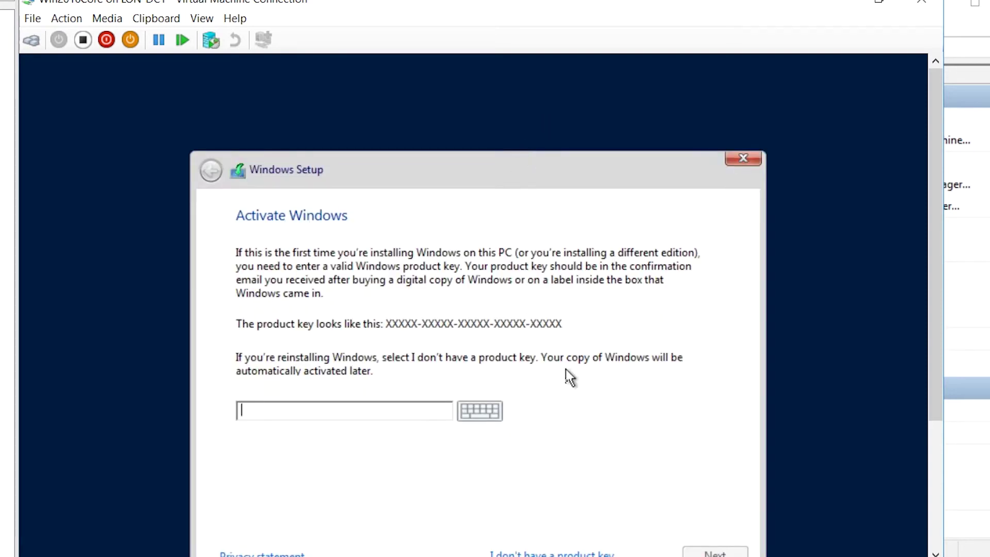
{"action": "left_click_drag", "start_coordinate": [934, 351], "coordinate": [933, 407]}
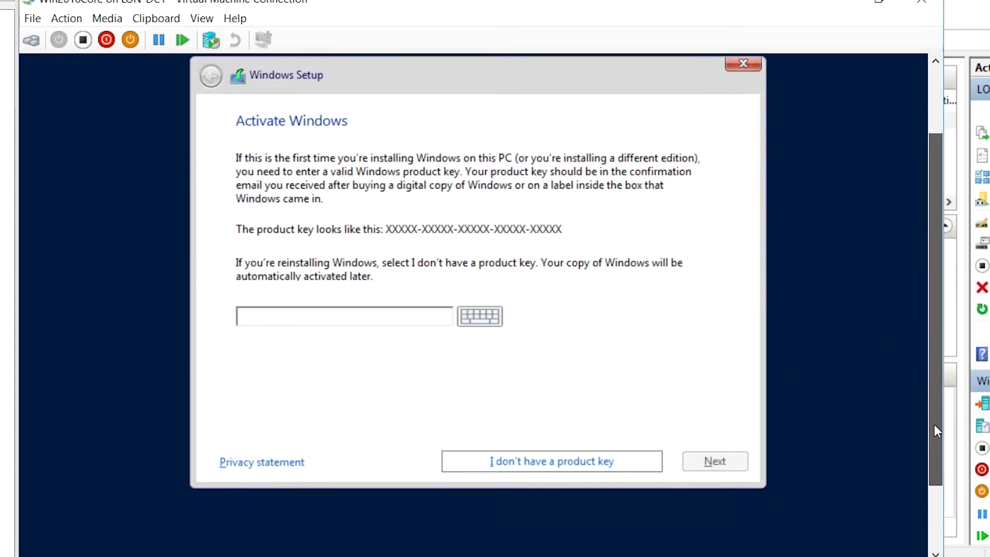
{"action": "left_click", "coordinate": [590, 479]}
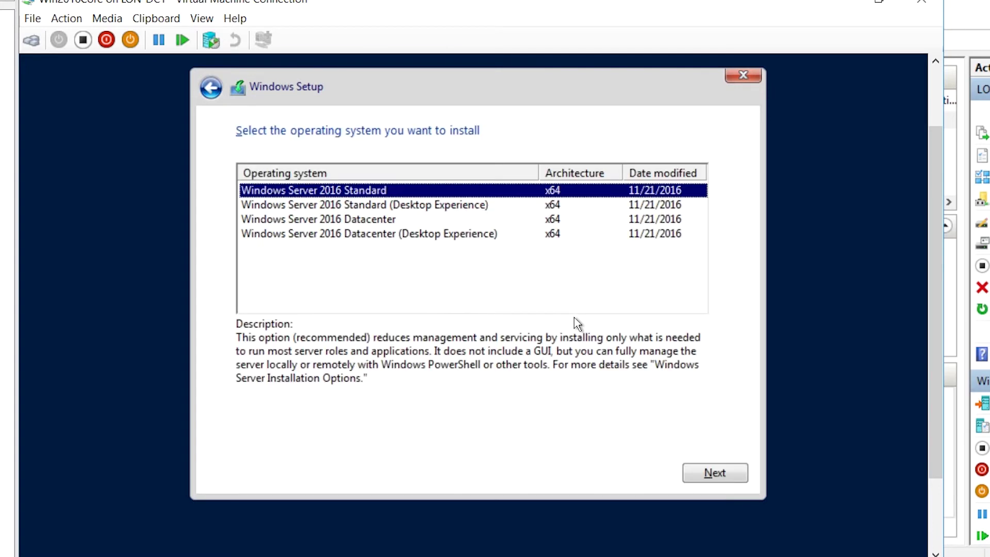
{"action": "left_click", "coordinate": [396, 221]}
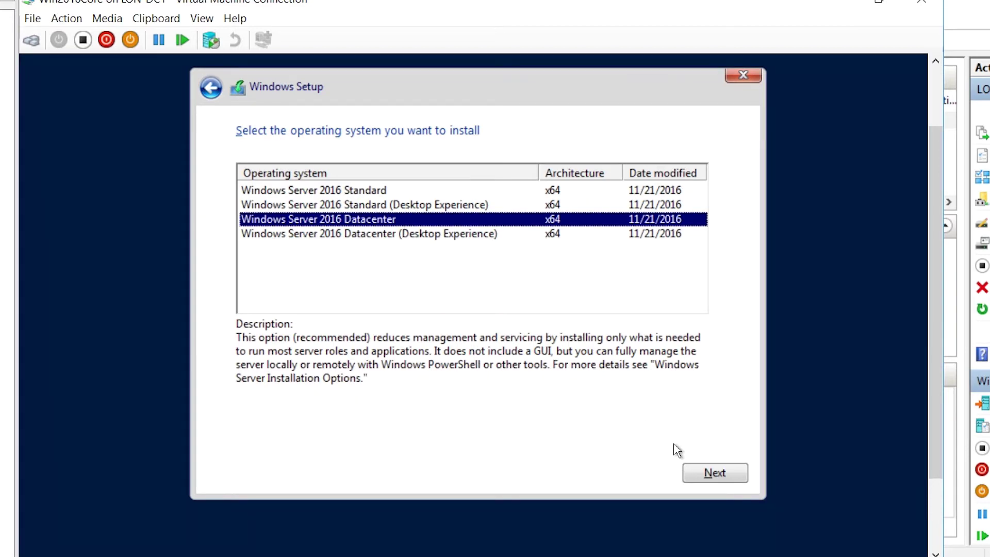
Step: Accept the license terms and run a Custom install onto Drive 0 Partition 2
{"action": "left_click", "coordinate": [685, 470]}
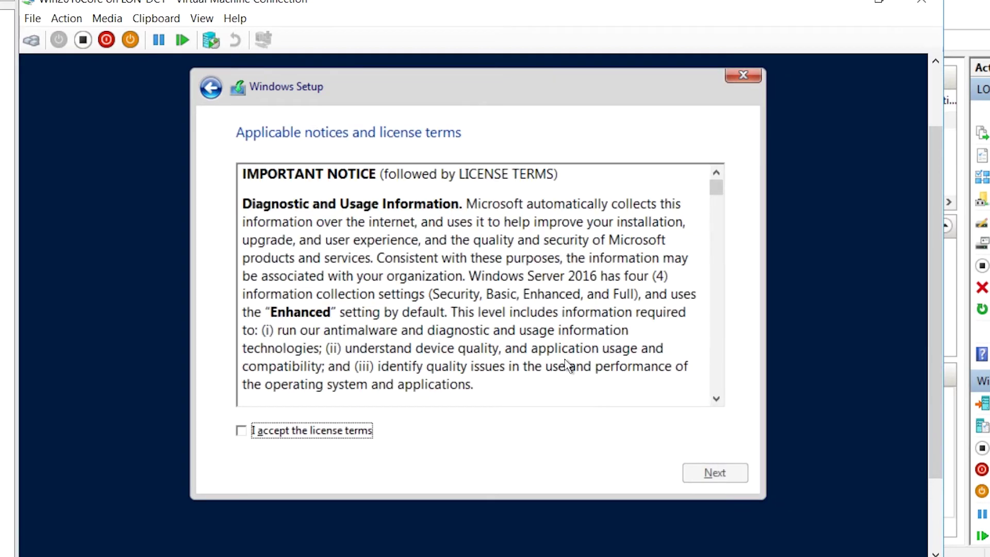
{"action": "left_click", "coordinate": [290, 430]}
{"action": "left_click", "coordinate": [699, 473]}
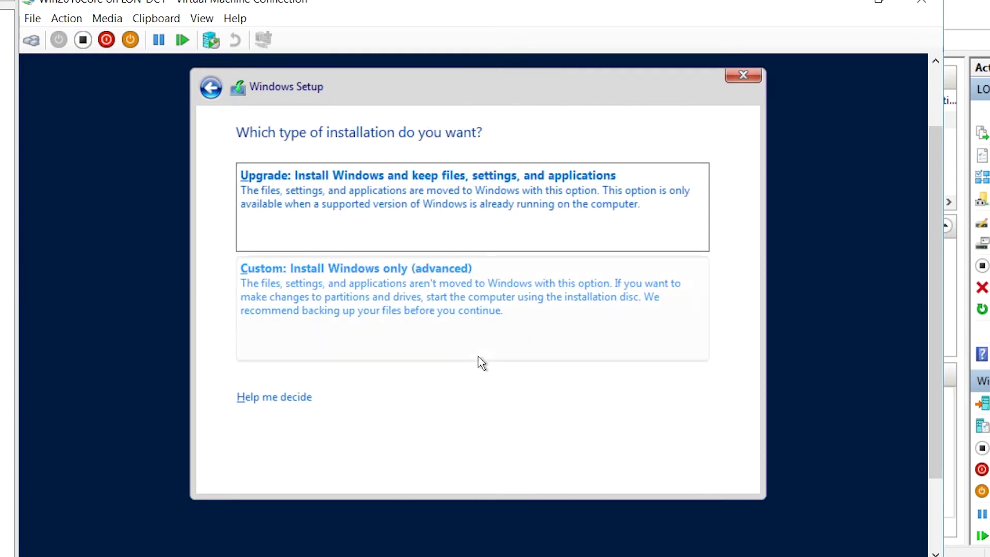
{"action": "left_click", "coordinate": [399, 297]}
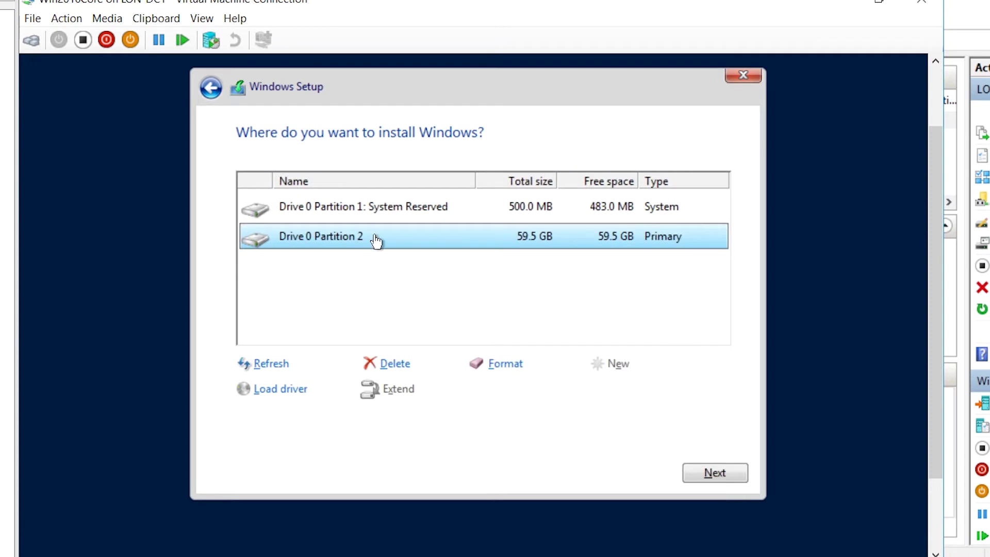
{"action": "left_click", "coordinate": [715, 474]}
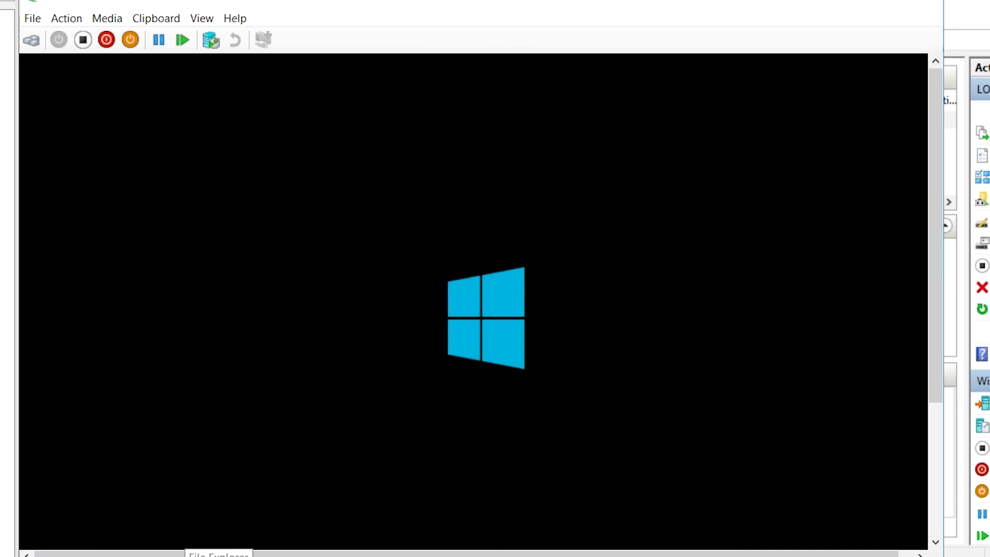
{"action": "left_click", "coordinate": [219, 556]}
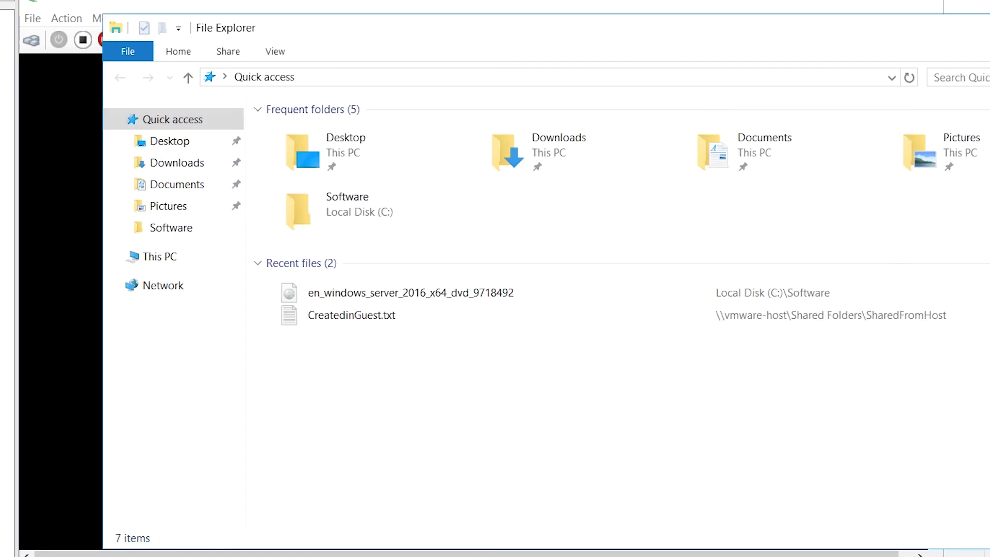
{"action": "left_click", "coordinate": [115, 257]}
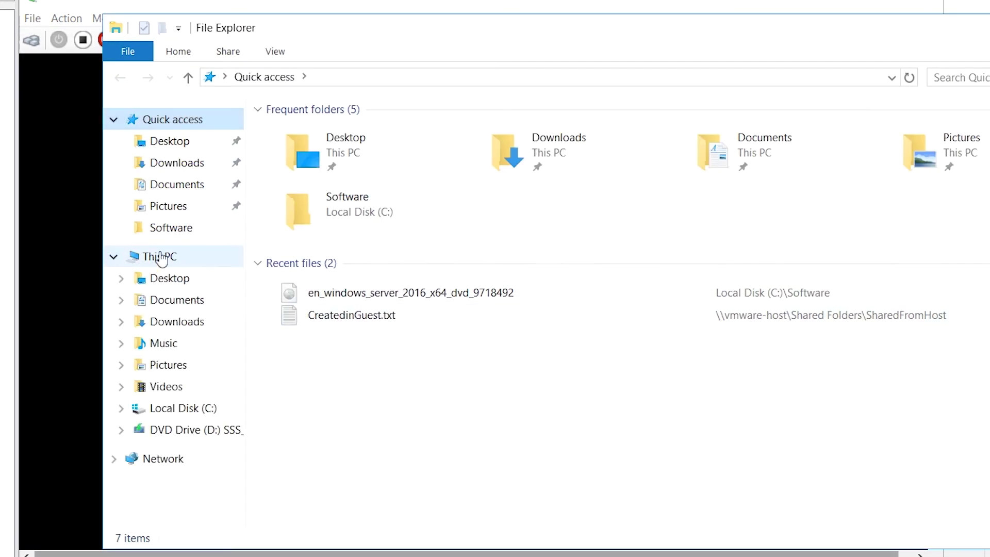
{"action": "left_click", "coordinate": [202, 439]}
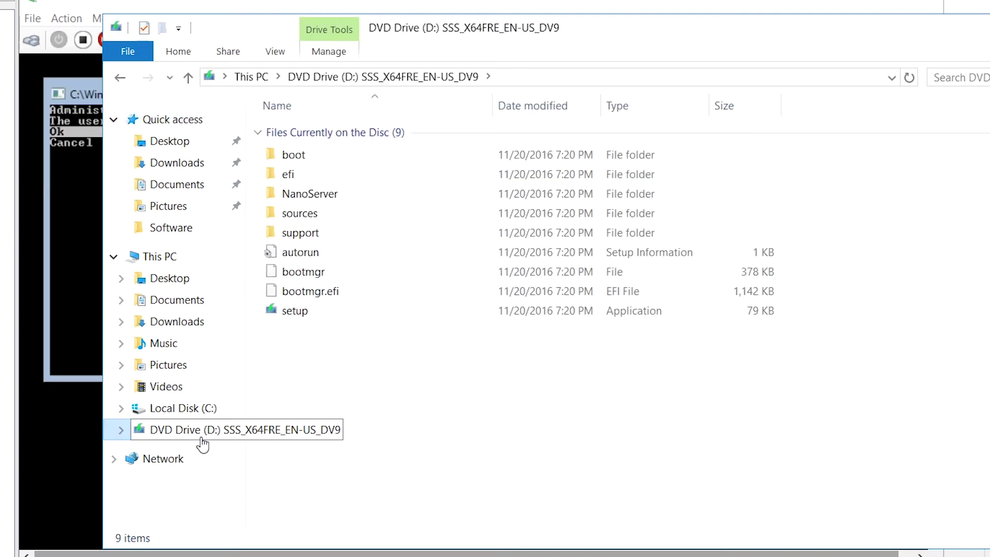
{"action": "right_click", "coordinate": [207, 436]}
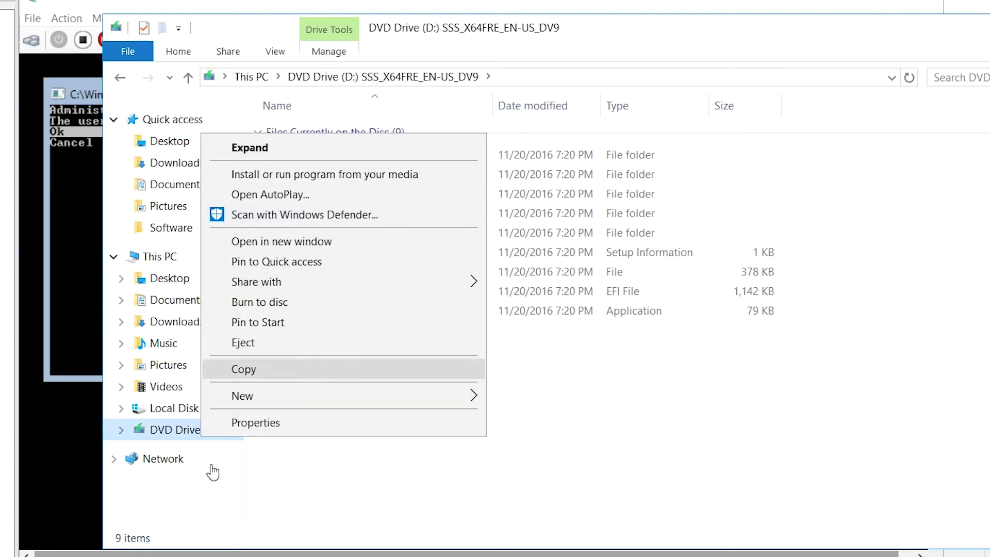
{"action": "left_click", "coordinate": [71, 102]}
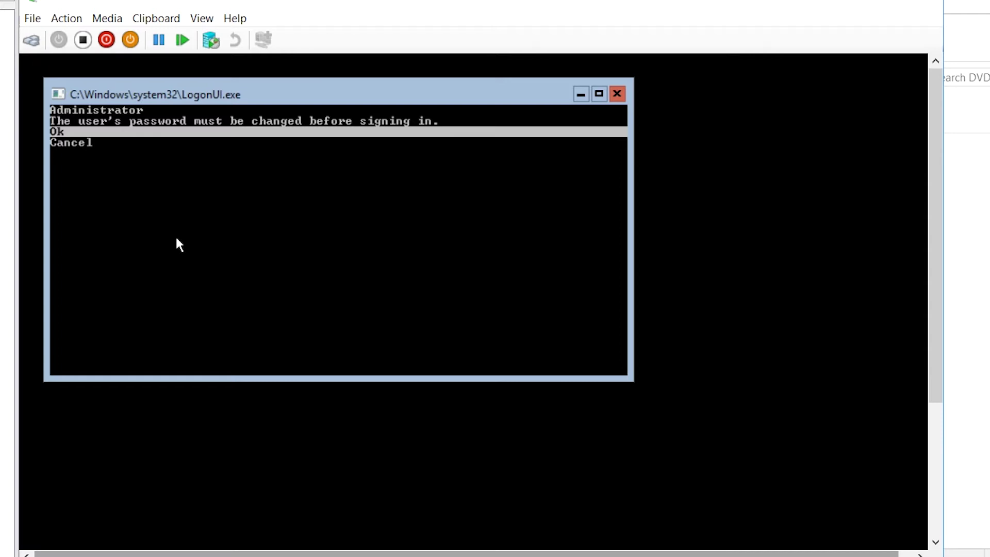
Step: Enter and confirm a new Administrator password on Win2016Core, then sign in
{"action": "key", "text": "Return"}
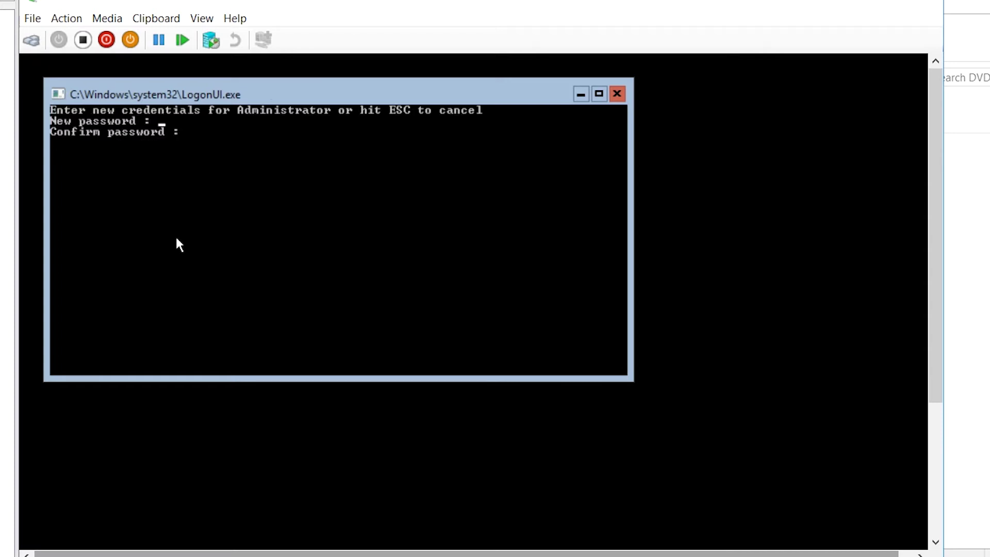
{"action": "type", "text": "********"}
{"action": "key", "text": "Return"}
{"action": "type", "text": "********"}
{"action": "key", "text": "Return"}
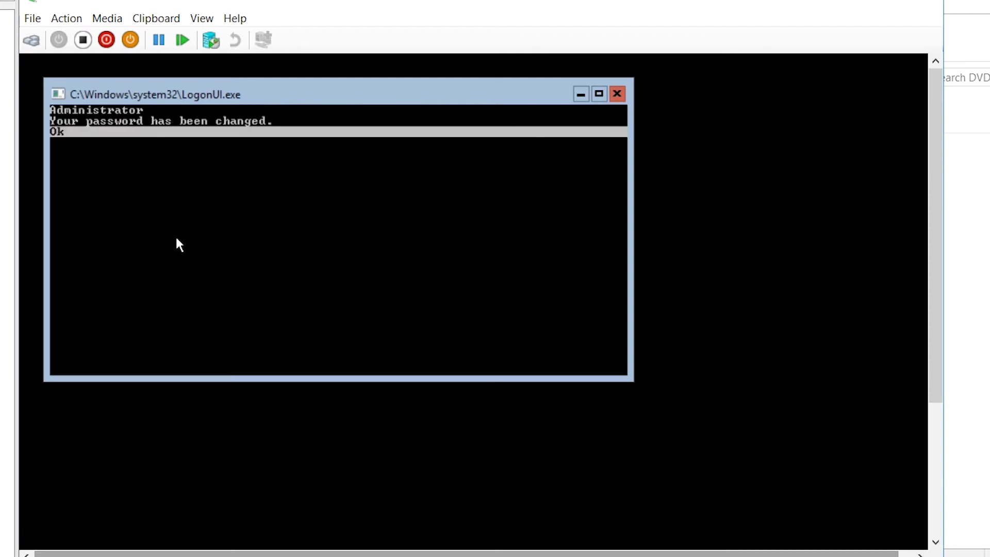
{"action": "key", "text": "Return"}
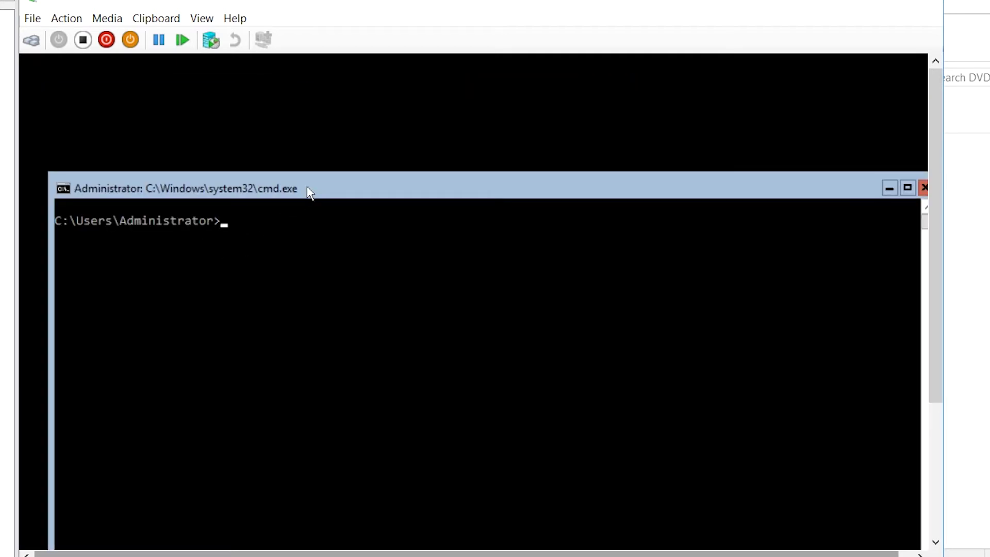
Step: Use sconfig to enable Remote Desktop for more secure clients only on Win2016Core
{"action": "left_click_drag", "start_coordinate": [310, 188], "coordinate": [314, 99]}
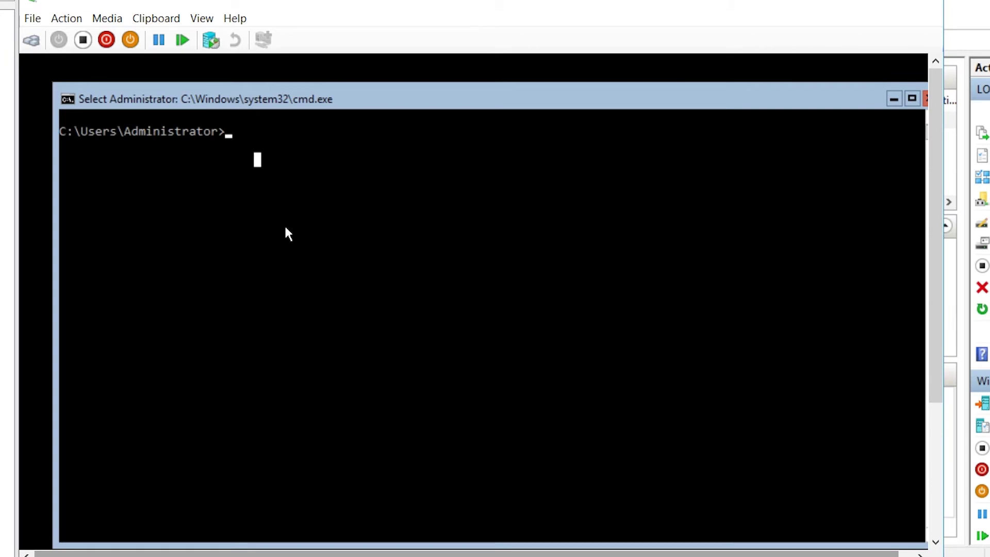
{"action": "type", "text": "scon"}
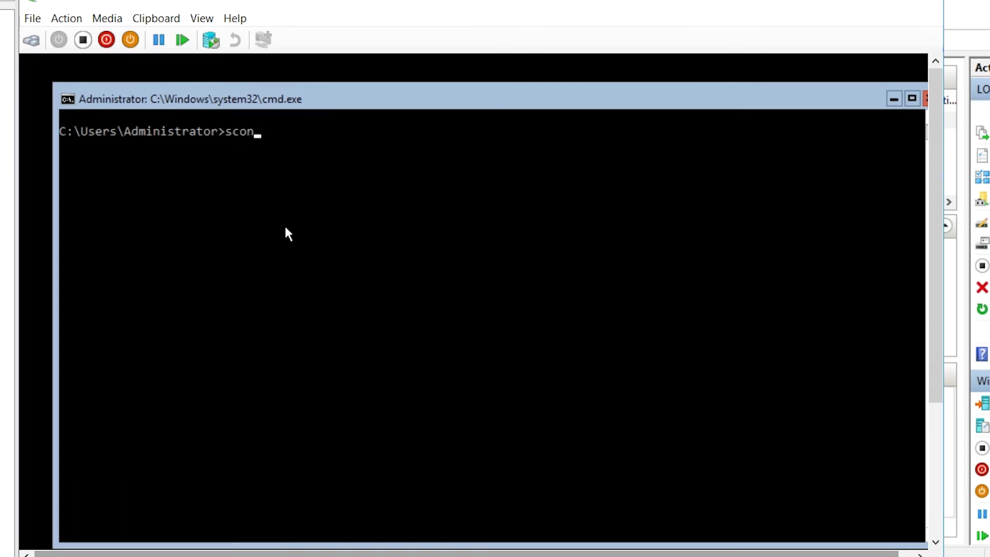
{"action": "type", "text": "fig"}
{"action": "key", "text": "Return"}
{"action": "type", "text": "7"}
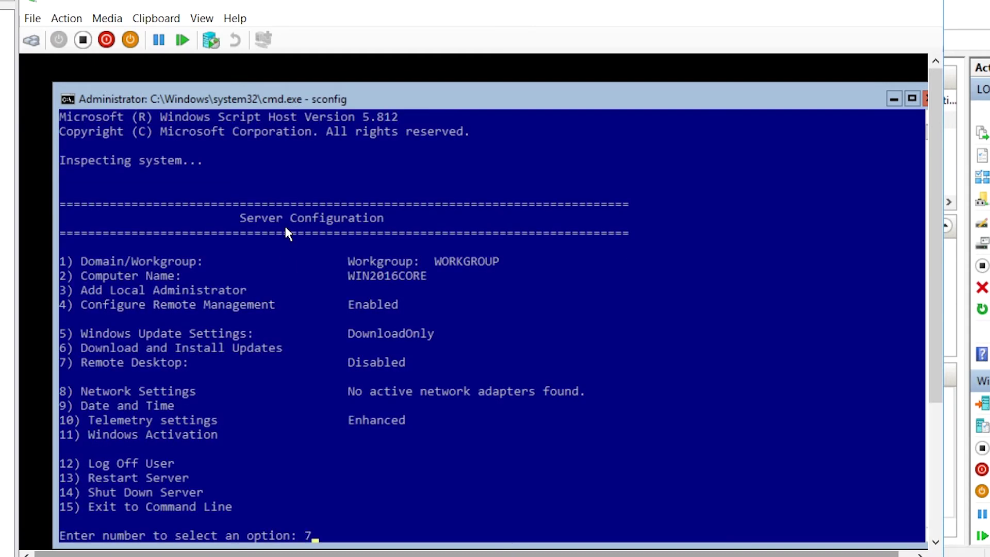
{"action": "key", "text": "Return"}
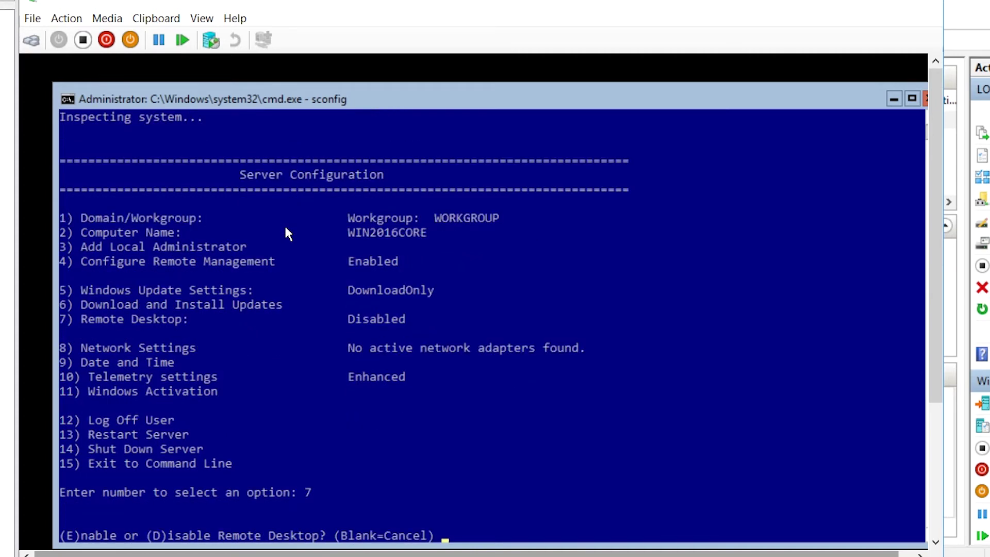
{"action": "type", "text": "E"}
{"action": "key", "text": "Return"}
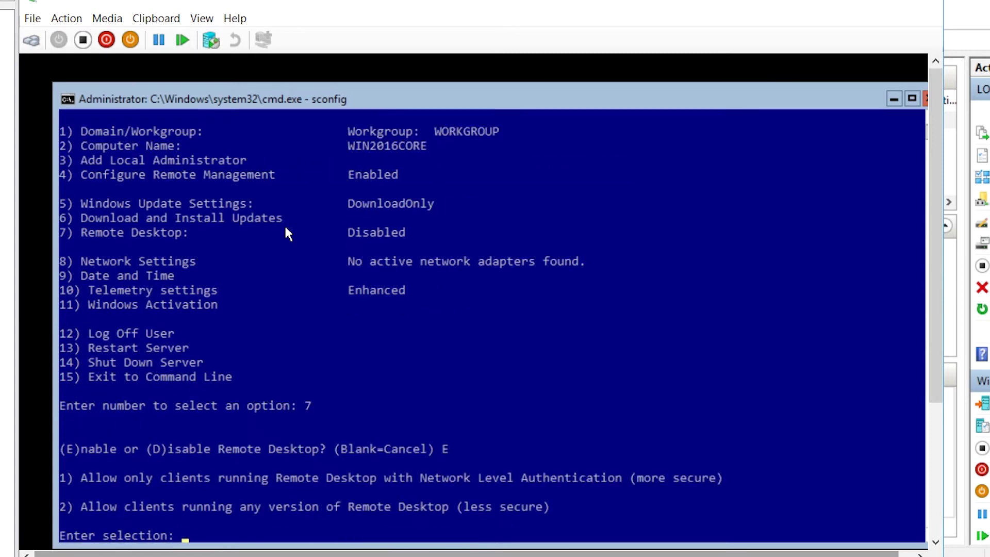
{"action": "type", "text": "1"}
{"action": "key", "text": "Return"}
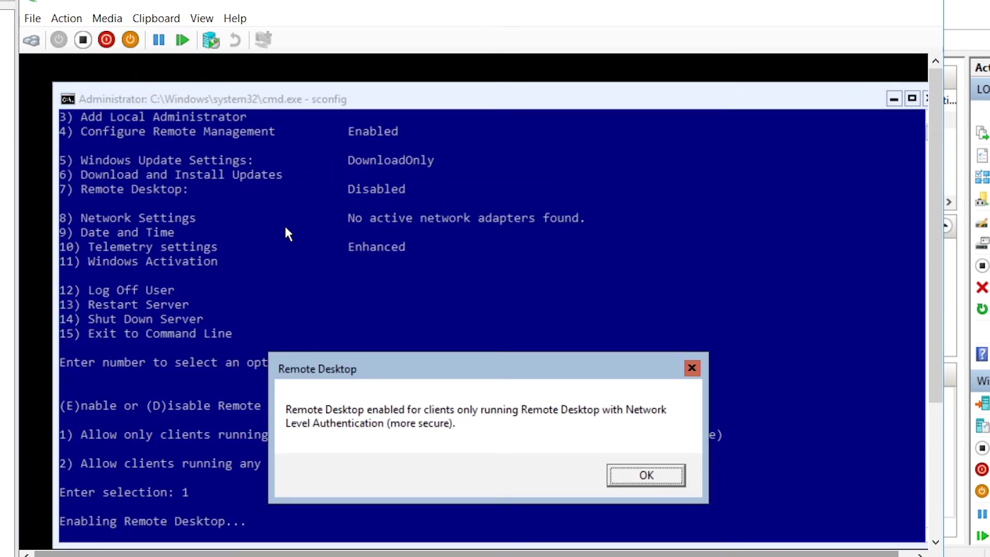
{"action": "key", "text": "Return"}
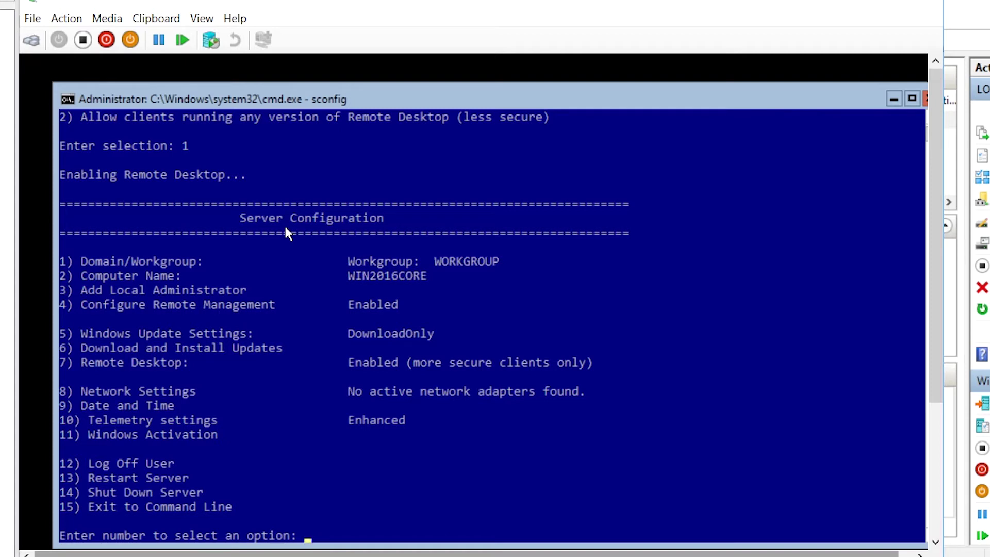
Step: Shut down the Win2016Core server from sconfig option 14
{"action": "type", "text": "14"}
{"action": "key", "text": "Return"}
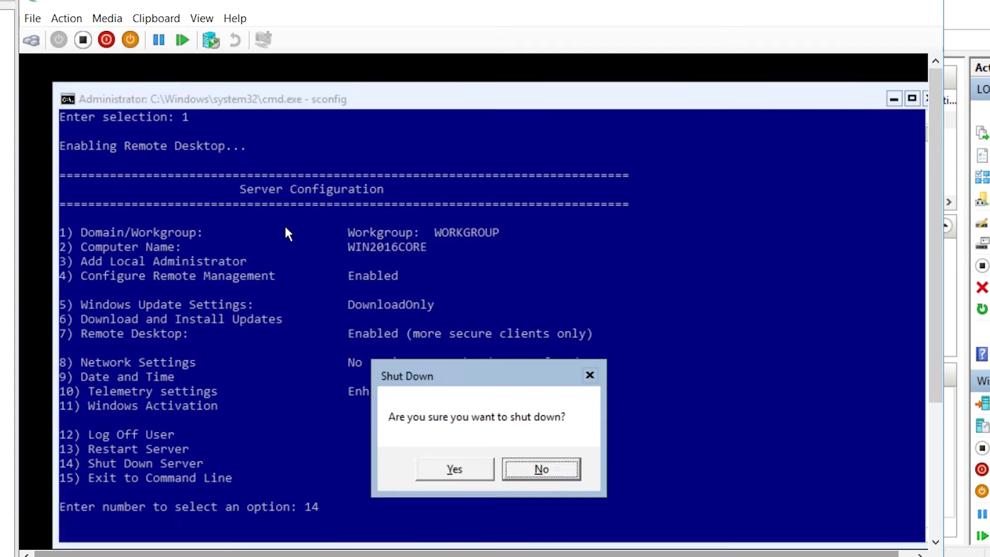
{"action": "left_click", "coordinate": [441, 470]}
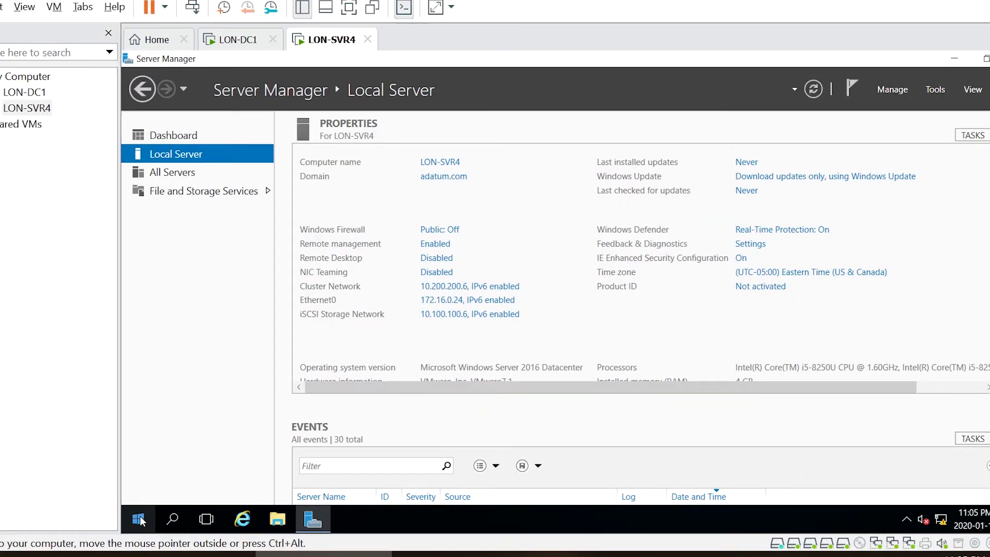
Step: Launch Disk Management from the Win+X menu and rescan disks
{"action": "right_click", "coordinate": [142, 521]}
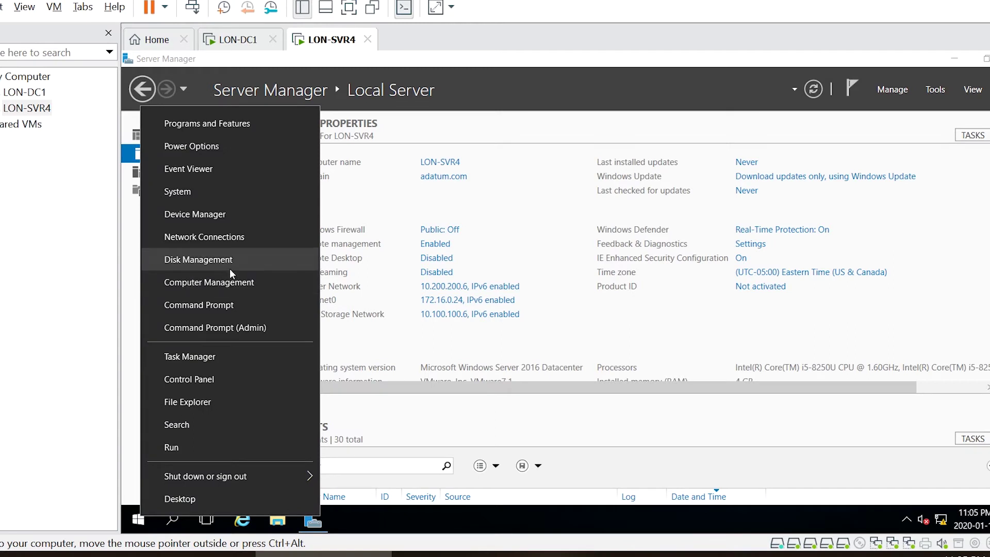
{"action": "left_click", "coordinate": [230, 268]}
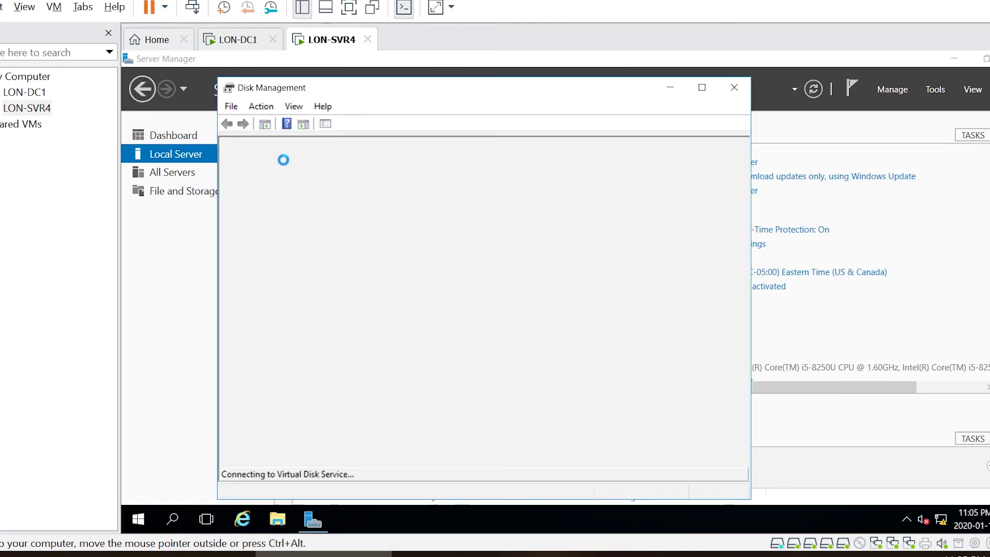
{"action": "left_click", "coordinate": [262, 108]}
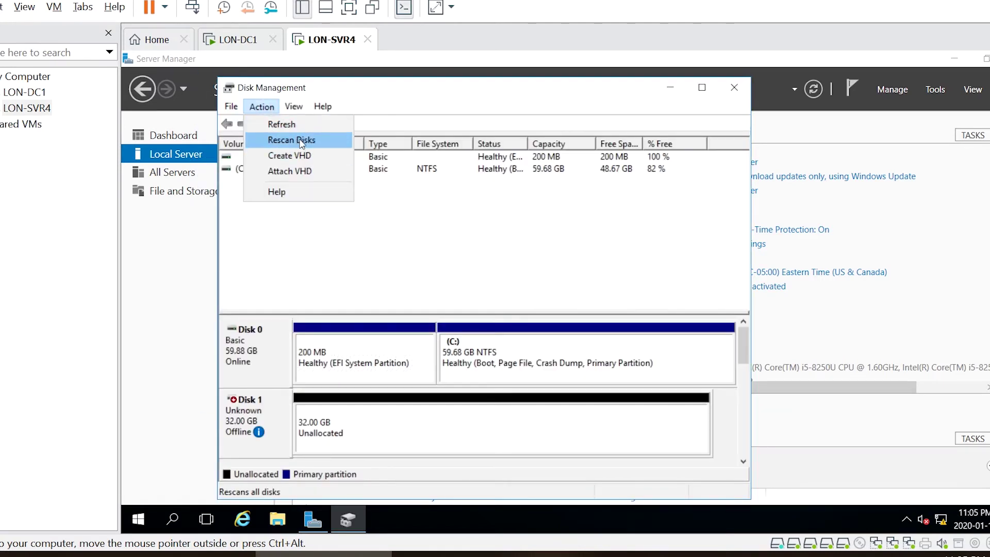
{"action": "left_click", "coordinate": [301, 140]}
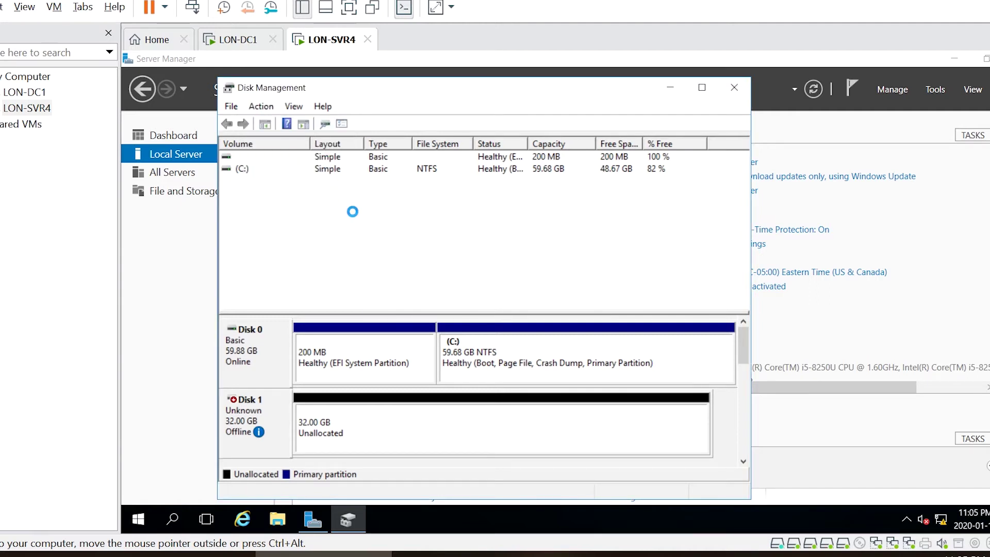
Step: Bring Disk 1 online and initialize it as GPT
{"action": "left_click", "coordinate": [249, 411]}
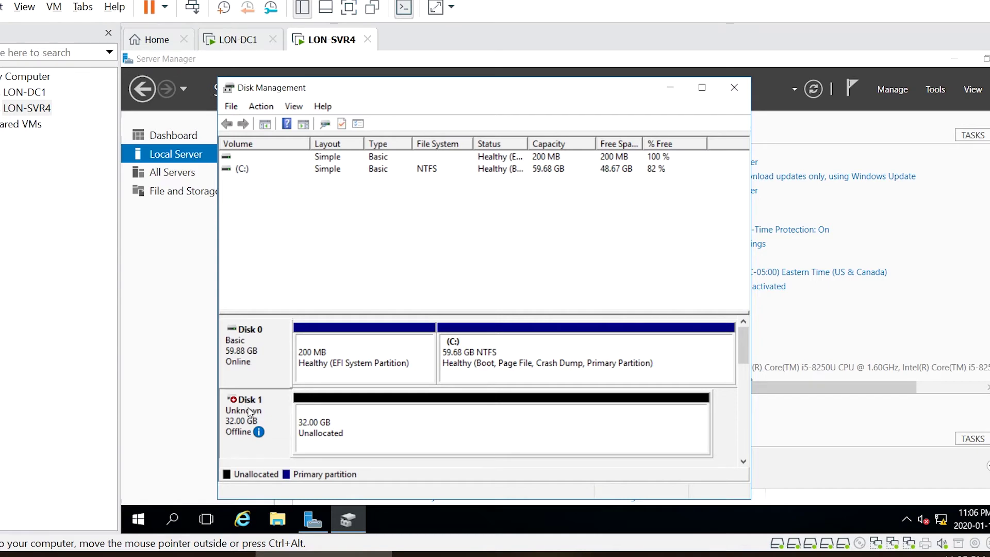
{"action": "right_click", "coordinate": [249, 411]}
{"action": "left_click", "coordinate": [284, 419]}
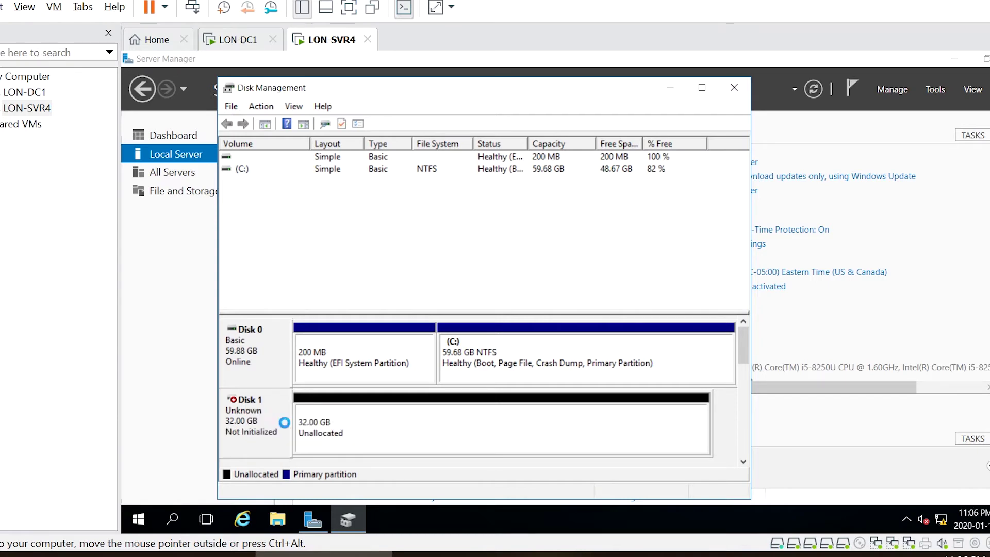
{"action": "right_click", "coordinate": [234, 415]}
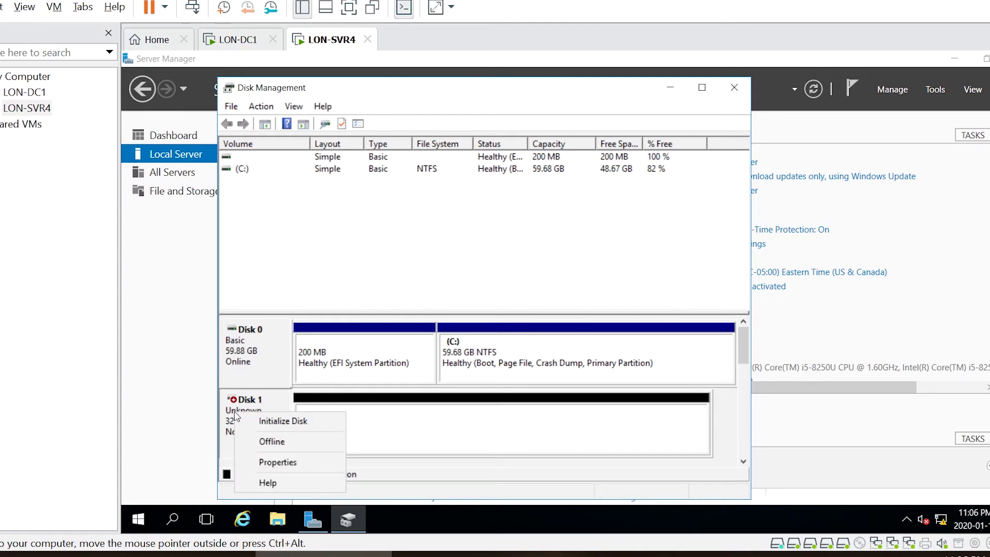
{"action": "left_click", "coordinate": [270, 422]}
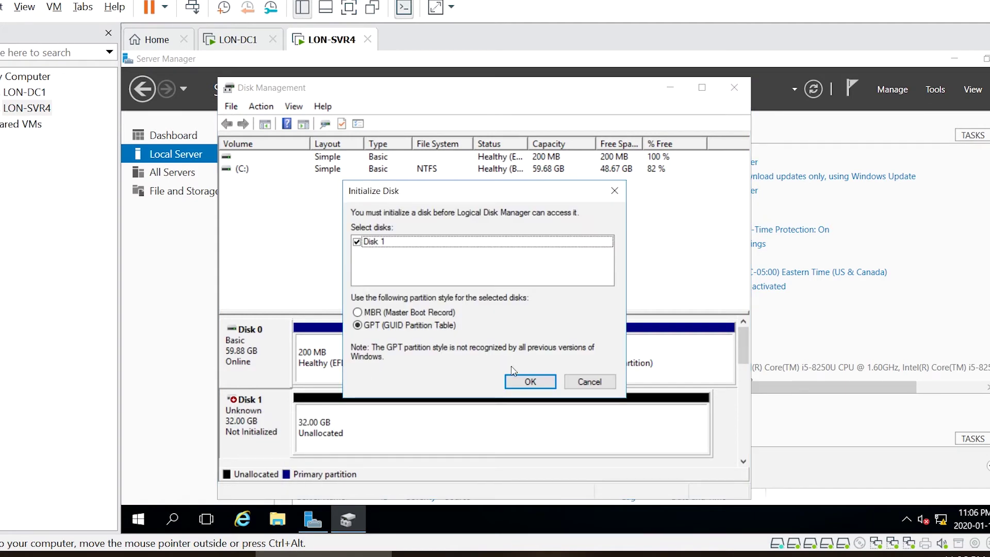
{"action": "left_click", "coordinate": [531, 381]}
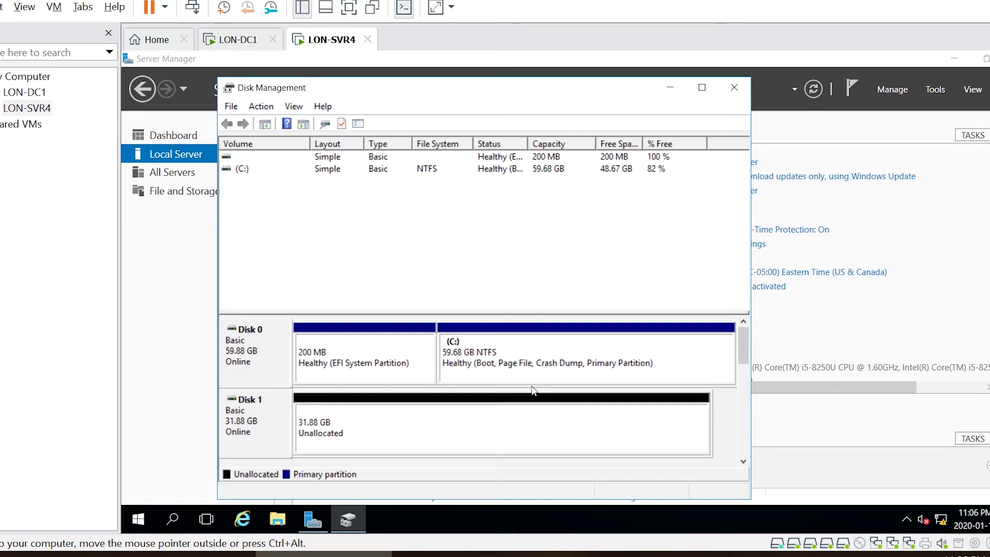
Step: Create a default-size simple volume on Disk 1: letter E, label Data, NTFS quick format
{"action": "right_click", "coordinate": [354, 428]}
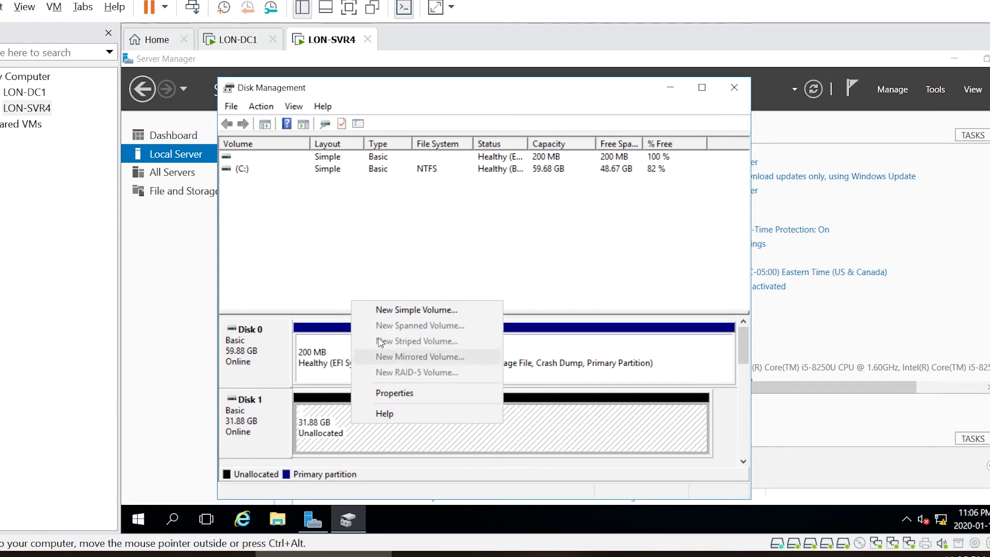
{"action": "left_click", "coordinate": [417, 309]}
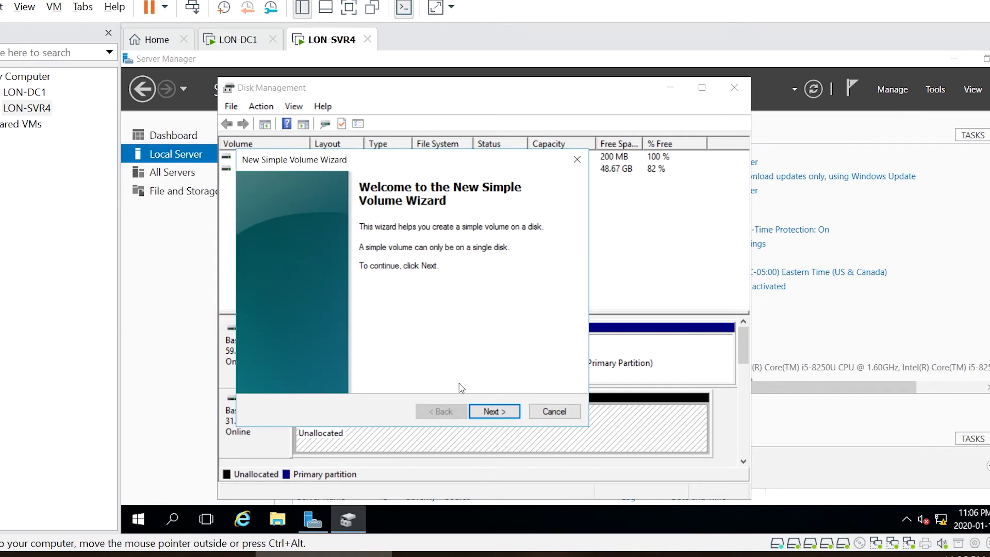
{"action": "left_click", "coordinate": [497, 416]}
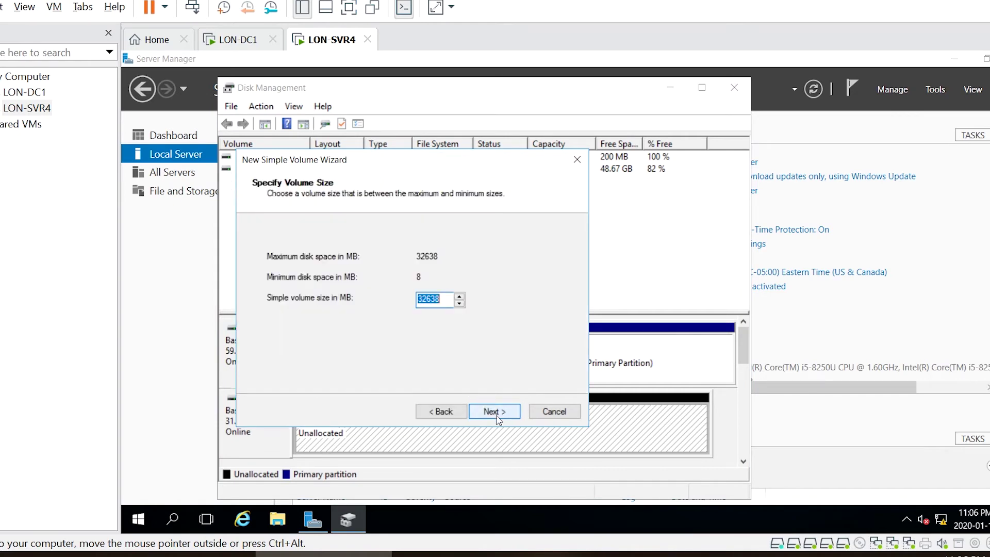
{"action": "left_click", "coordinate": [498, 419]}
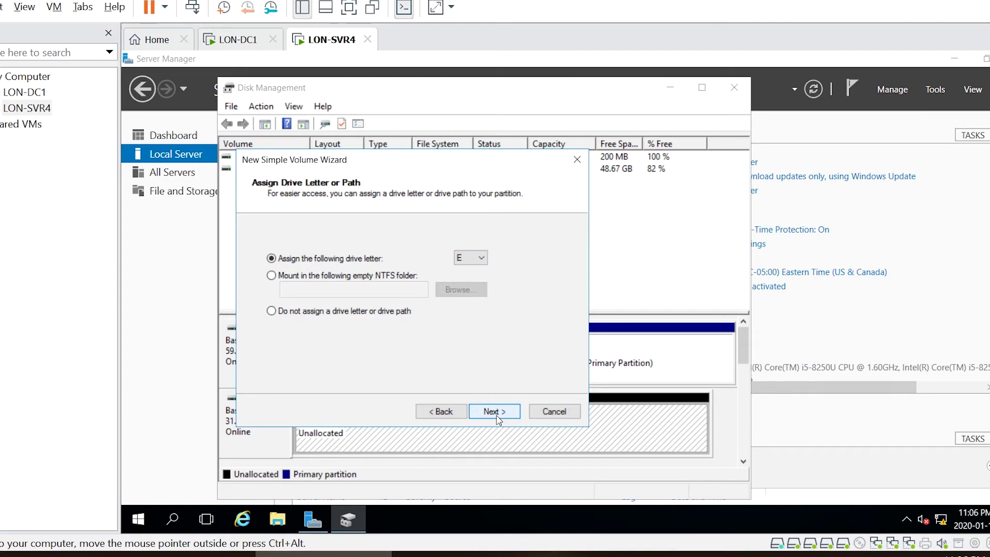
{"action": "left_click", "coordinate": [498, 419]}
{"action": "left_click", "coordinate": [498, 418]}
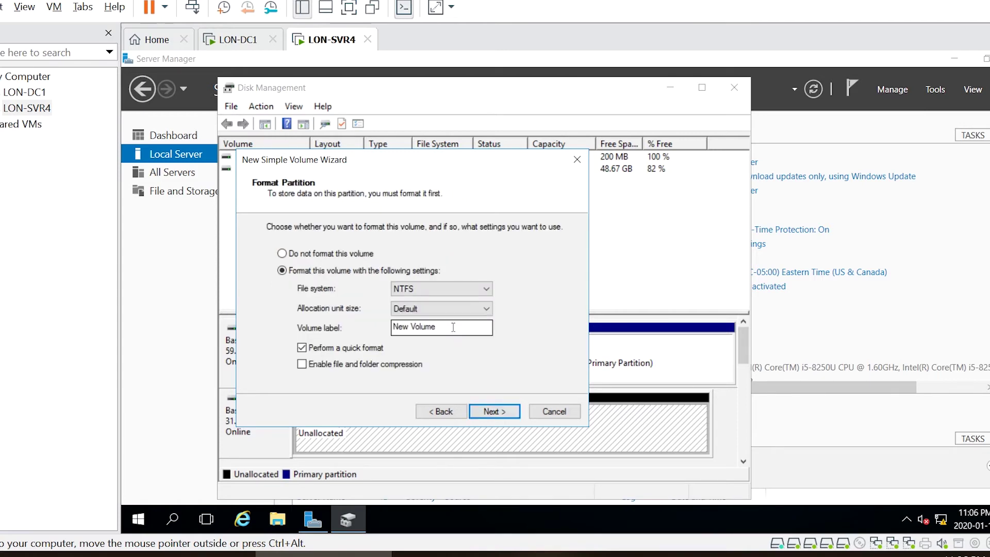
{"action": "left_click_drag", "start_coordinate": [453, 327], "coordinate": [171, 277]}
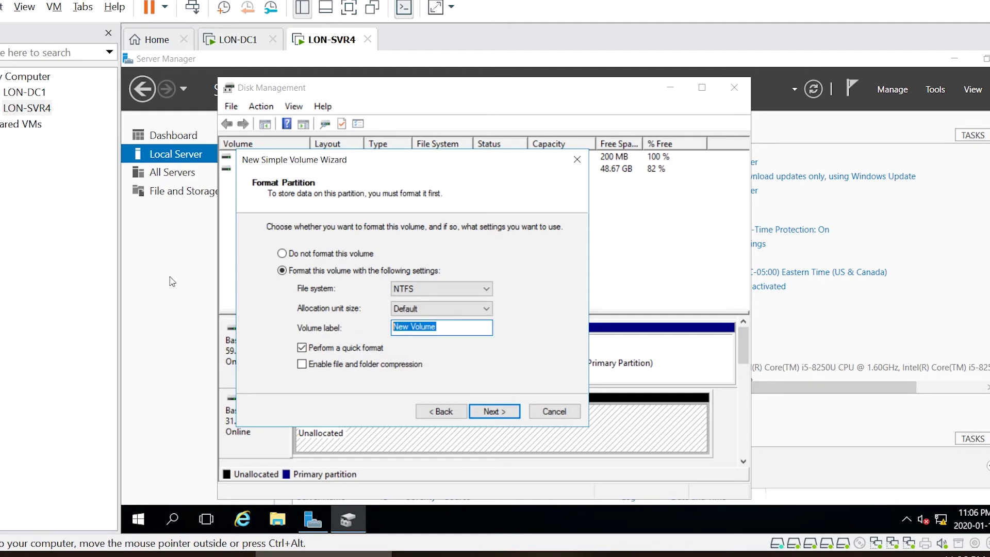
{"action": "type", "text": "Data"}
{"action": "left_click", "coordinate": [491, 413]}
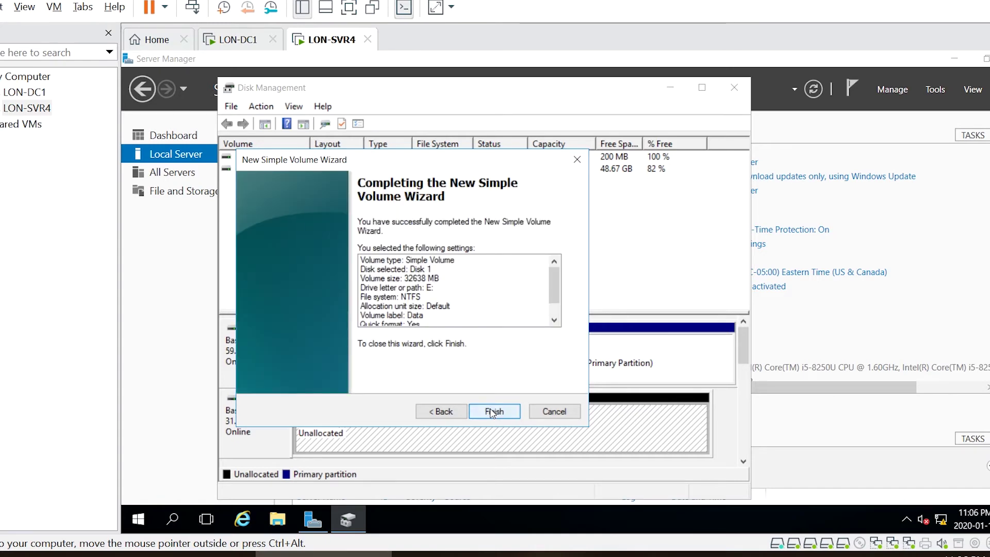
{"action": "left_click", "coordinate": [495, 413]}
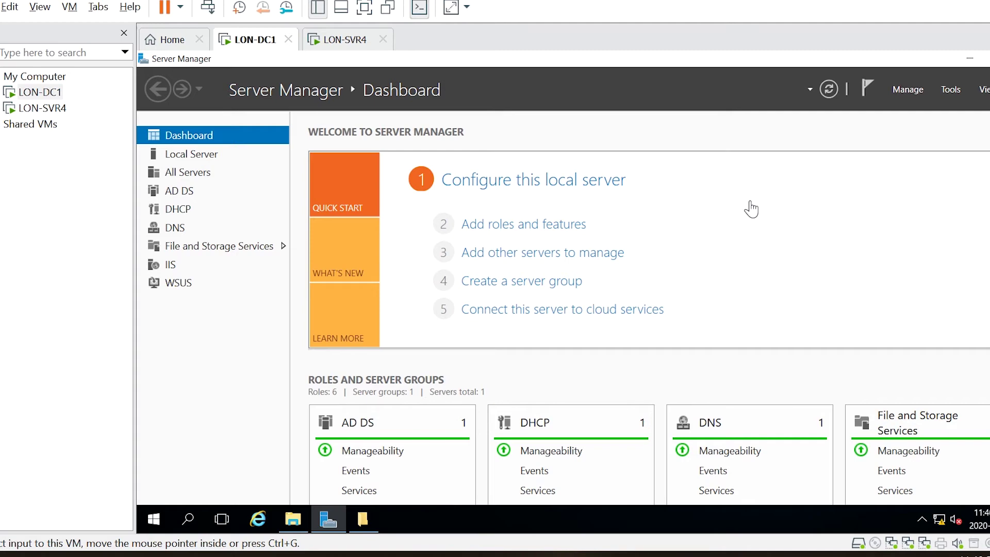
Step: Open Active Directory Users and Computers and show the adatum.com Users container
{"action": "left_click", "coordinate": [951, 93]}
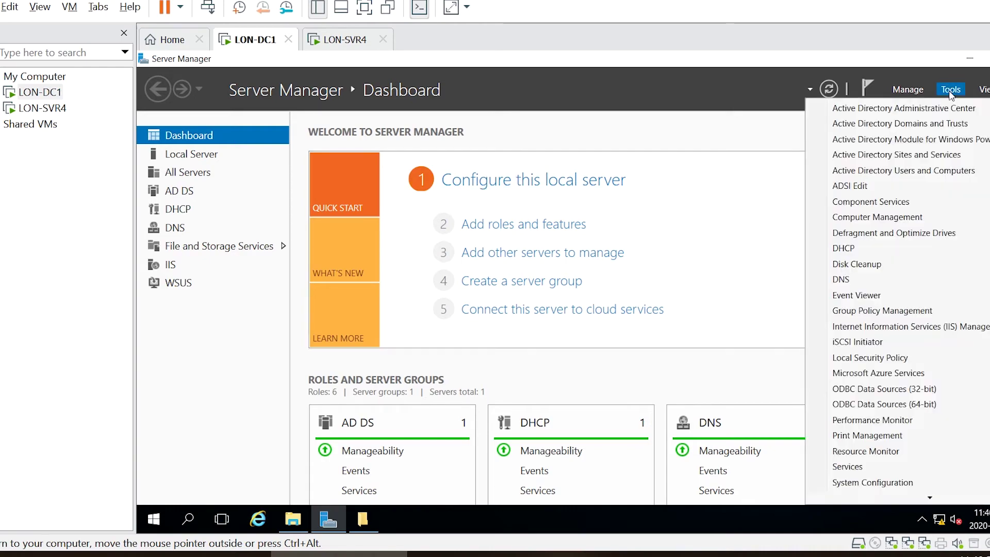
{"action": "left_click", "coordinate": [919, 178]}
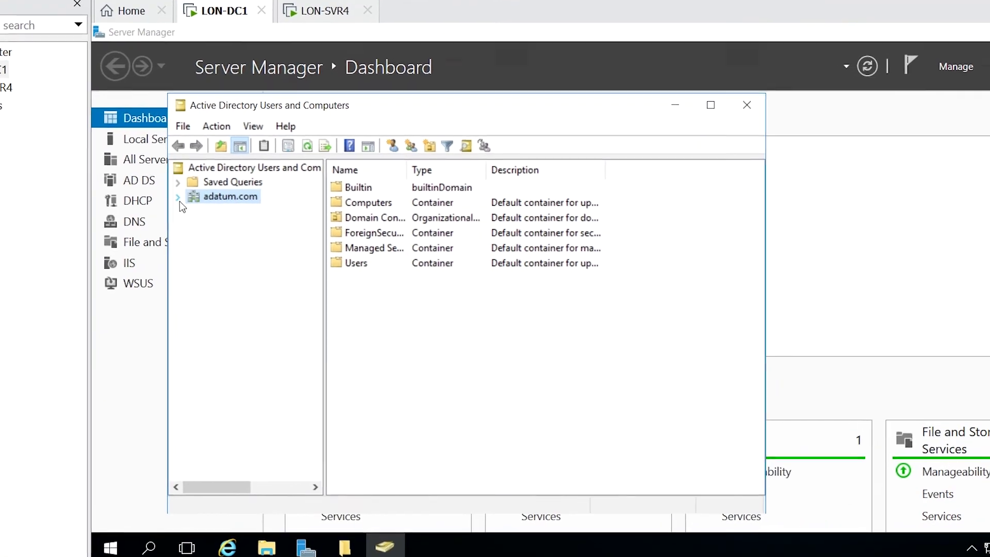
{"action": "left_click", "coordinate": [177, 196]}
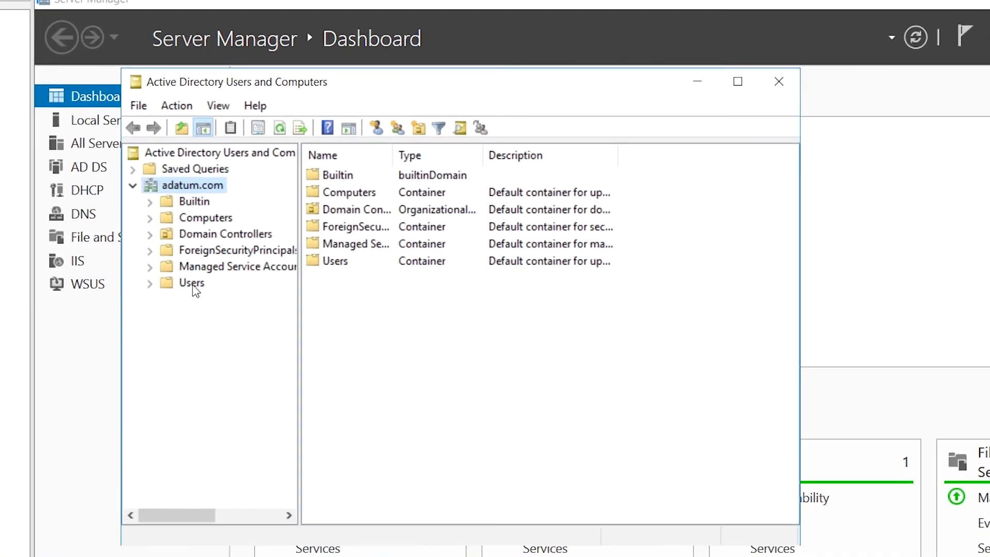
{"action": "left_click", "coordinate": [196, 285]}
{"action": "right_click", "coordinate": [198, 289]}
{"action": "mouse_move", "coordinate": [286, 341]}
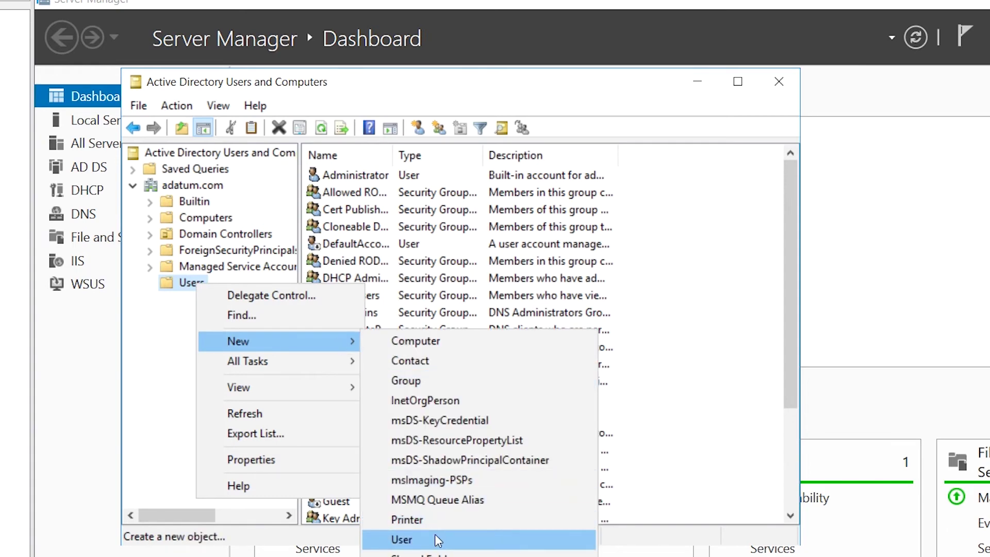
{"action": "left_click", "coordinate": [435, 537]}
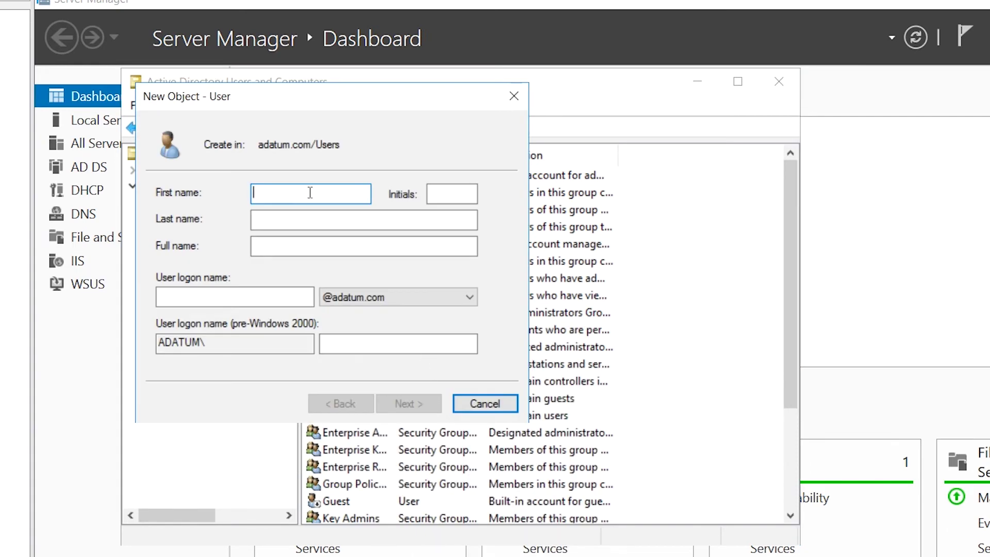
{"action": "left_click", "coordinate": [360, 227]}
{"action": "left_click", "coordinate": [287, 295]}
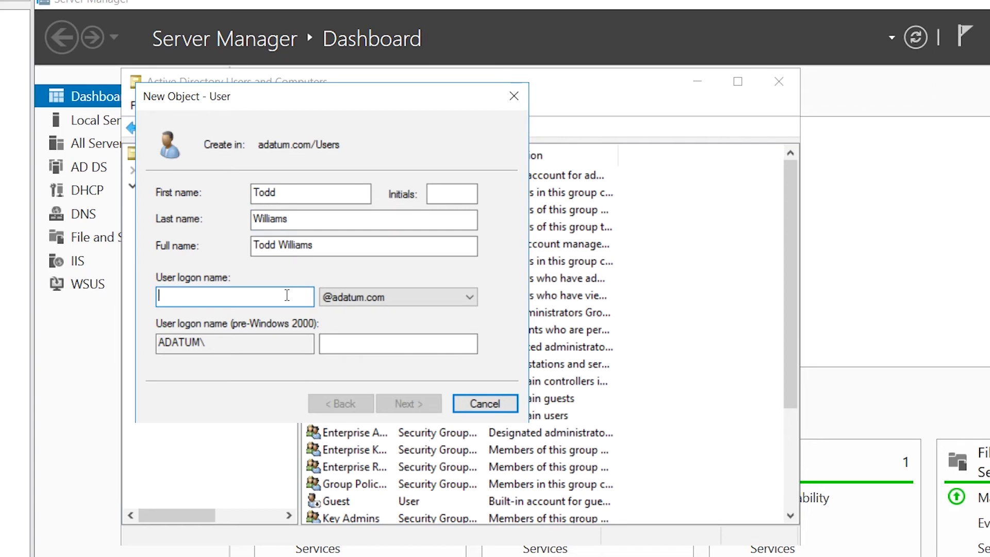
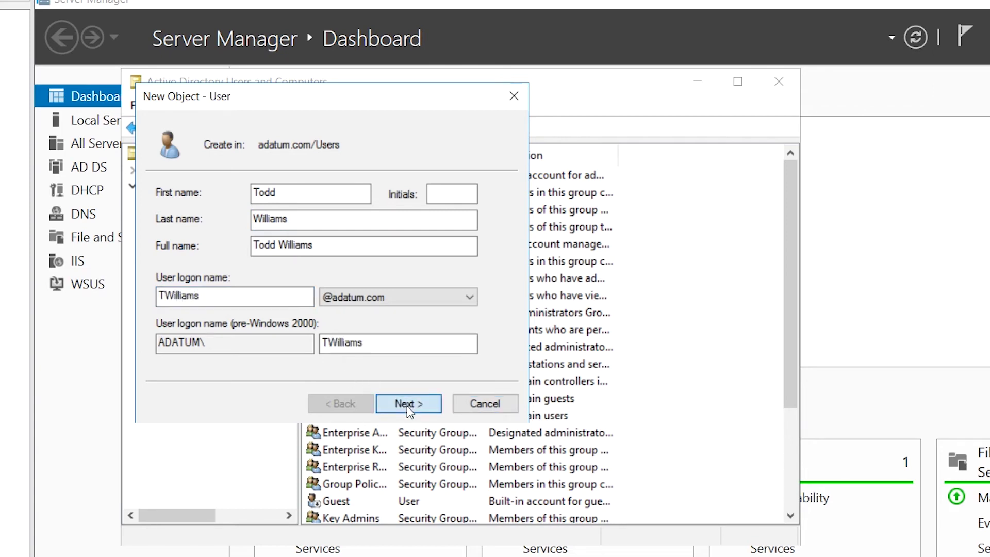
{"action": "left_click", "coordinate": [395, 403]}
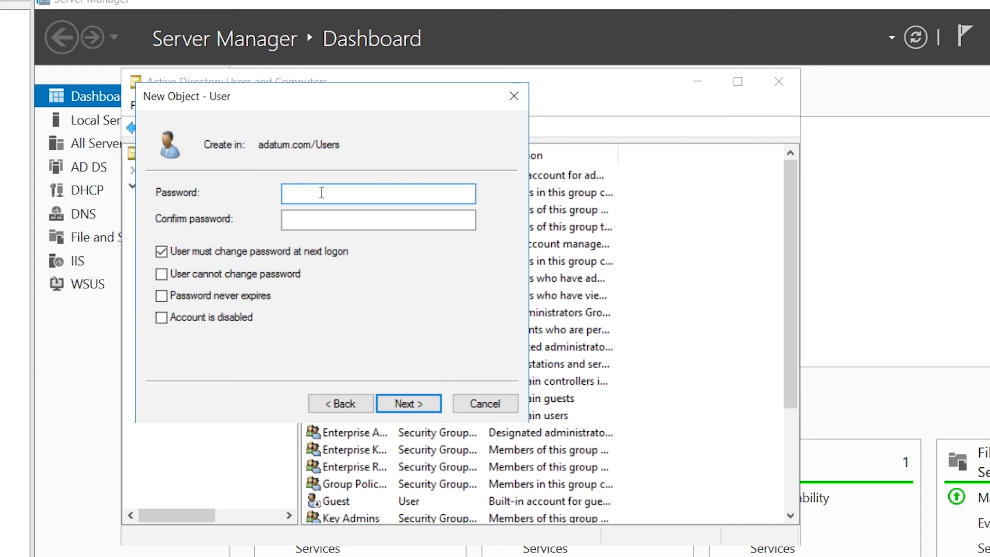
{"action": "type", "text": "Pa$$w0rd"}
{"action": "key", "text": "Tab"}
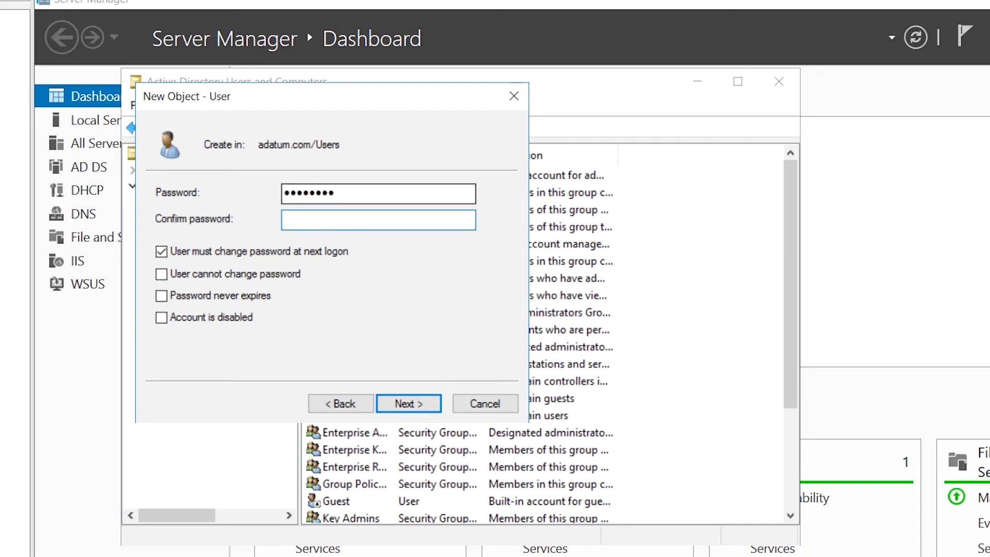
{"action": "type", "text": "Pa"}
{"action": "type", "text": "0rd"}
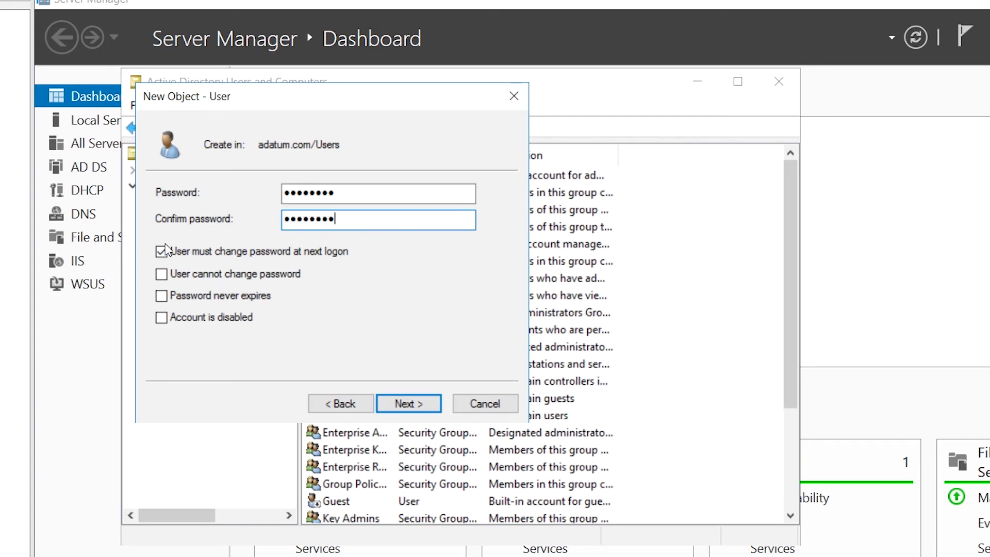
{"action": "left_click", "coordinate": [163, 252]}
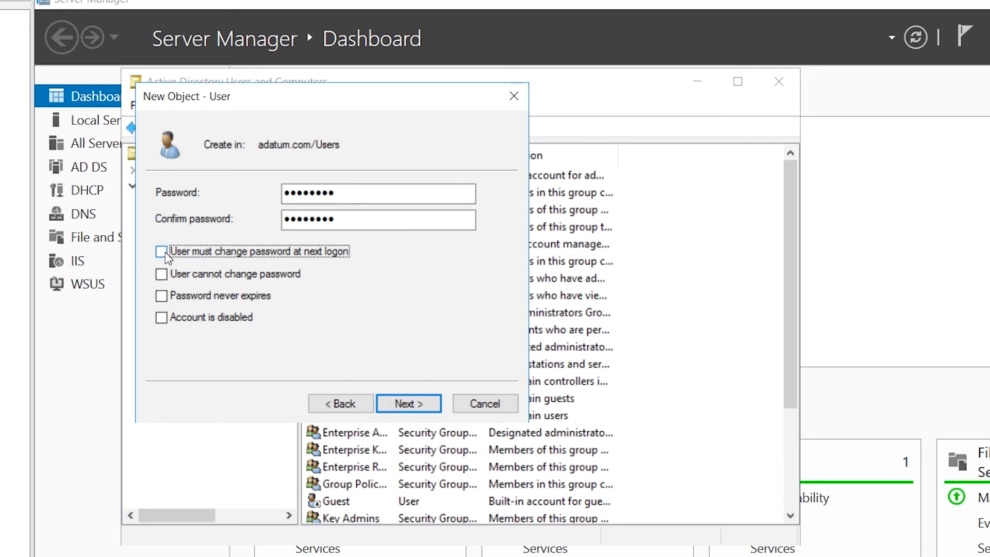
{"action": "left_click", "coordinate": [162, 298]}
{"action": "left_click", "coordinate": [408, 402]}
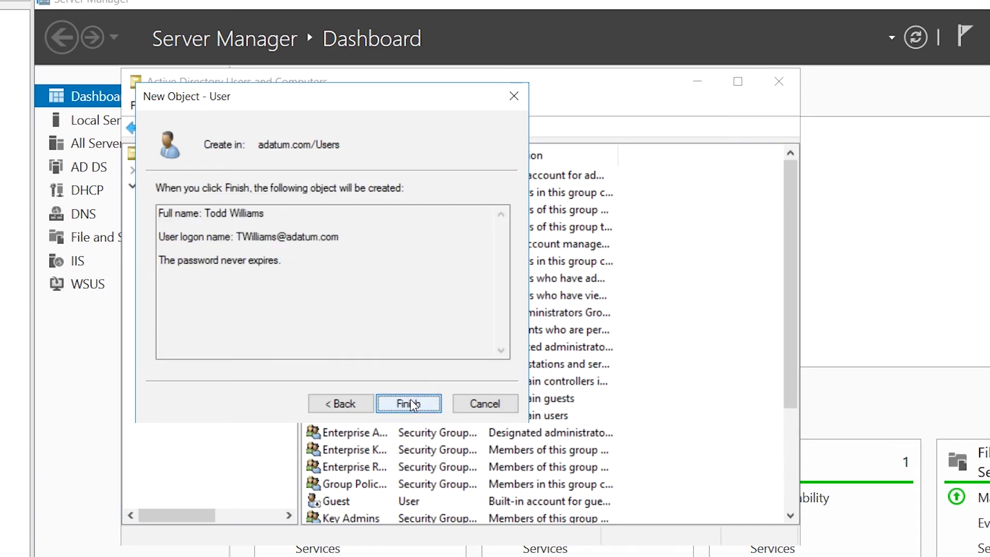
{"action": "left_click", "coordinate": [408, 402]}
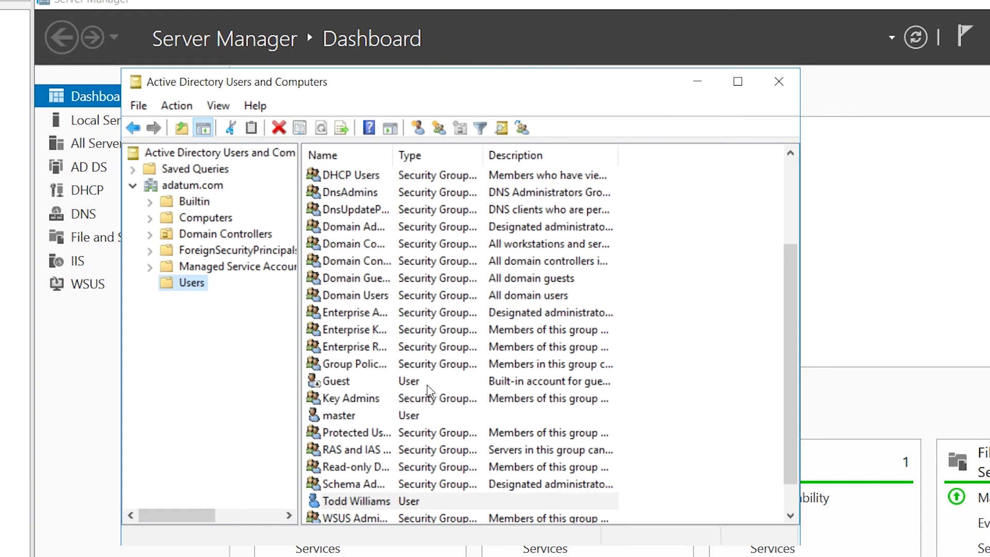
{"action": "scroll", "coordinate": [787, 323], "scroll_direction": "down", "scroll_amount": 1}
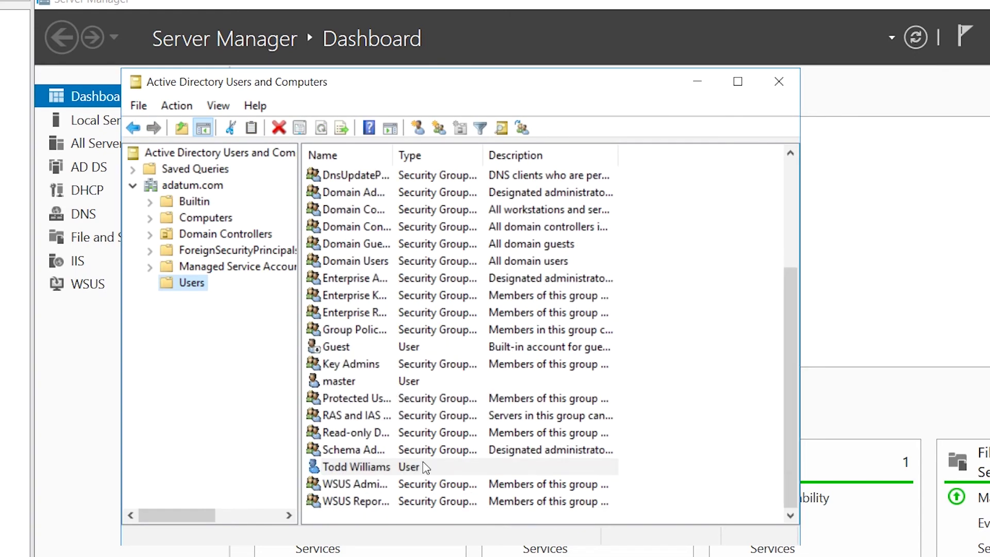
{"action": "left_click", "coordinate": [361, 467]}
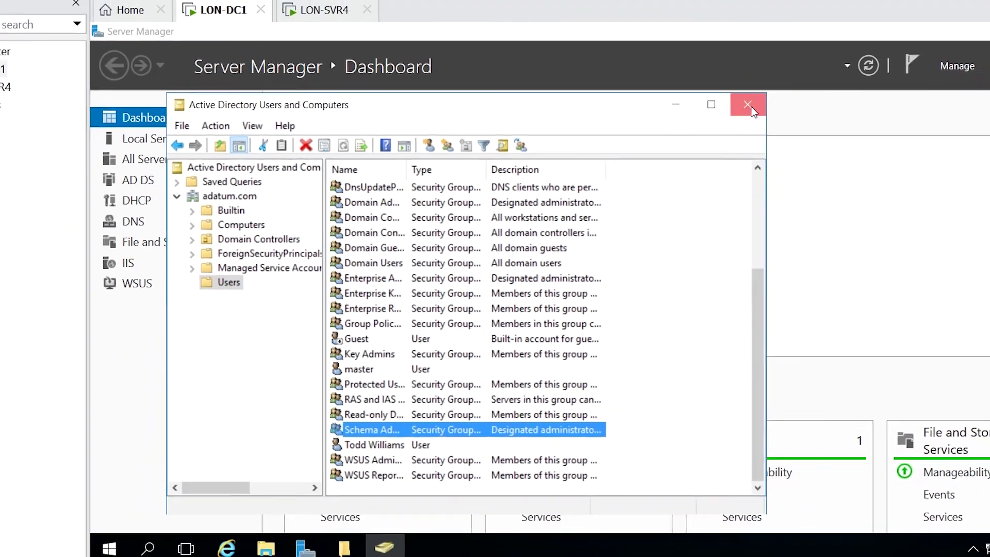
Step: Close Active Directory Users and Computers and create a folder named Data on C:
{"action": "left_click", "coordinate": [752, 105]}
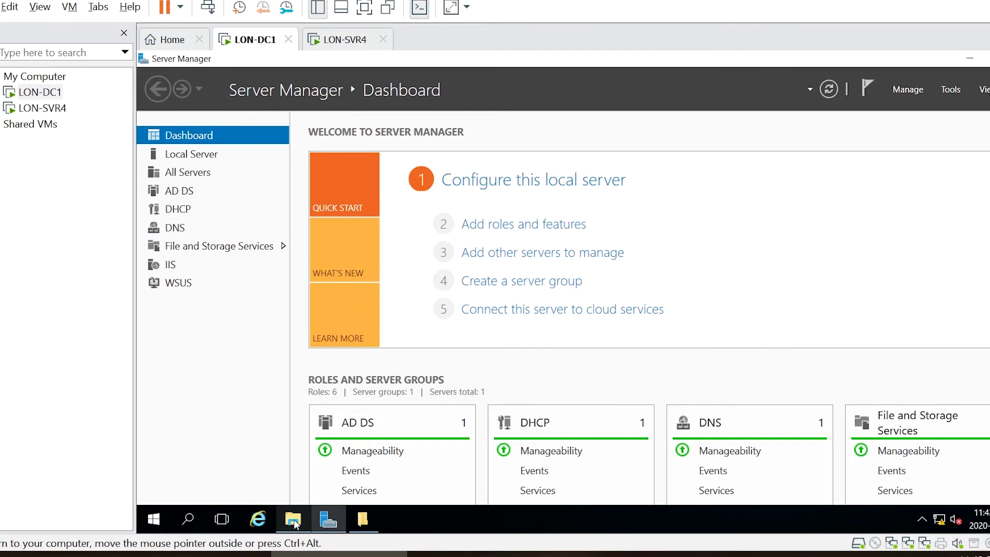
{"action": "left_click", "coordinate": [293, 518]}
{"action": "right_click", "coordinate": [375, 309]}
{"action": "mouse_move", "coordinate": [407, 460]}
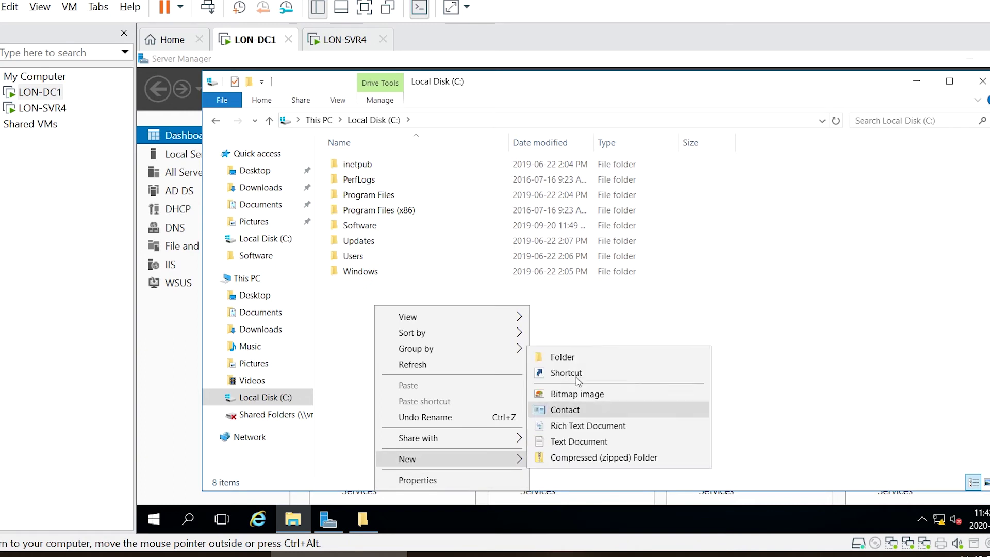
{"action": "left_click", "coordinate": [614, 357]}
{"action": "type", "text": "Data"}
{"action": "key", "text": "Return"}
Step: Share the Data folder via Advanced Sharing with Full Control for Everyone
{"action": "right_click", "coordinate": [353, 287]}
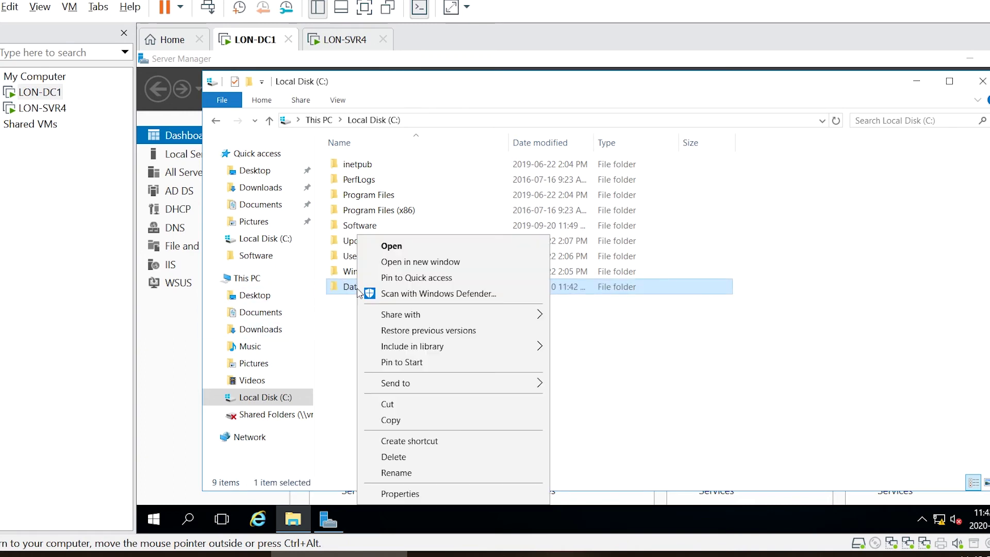
{"action": "left_click", "coordinate": [409, 493]}
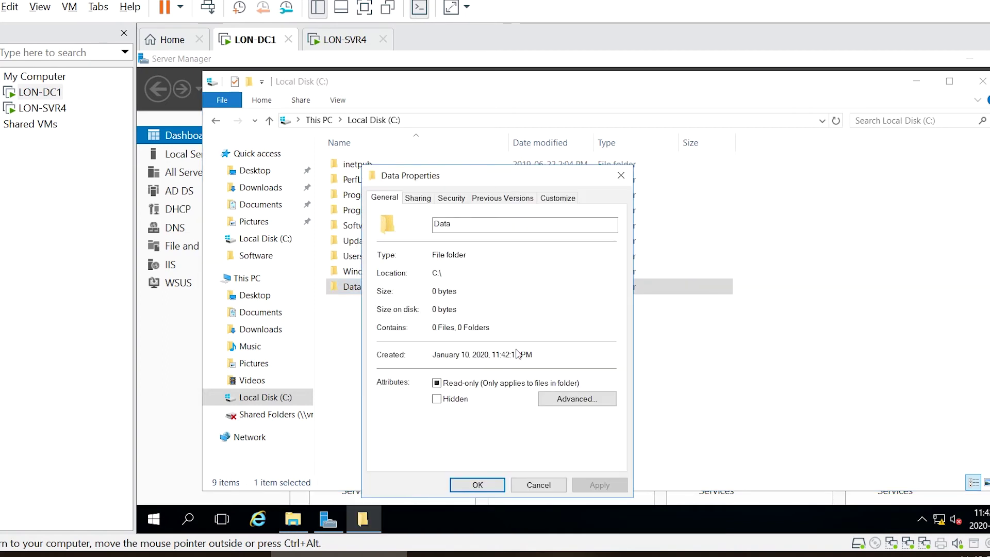
{"action": "left_click", "coordinate": [418, 199]}
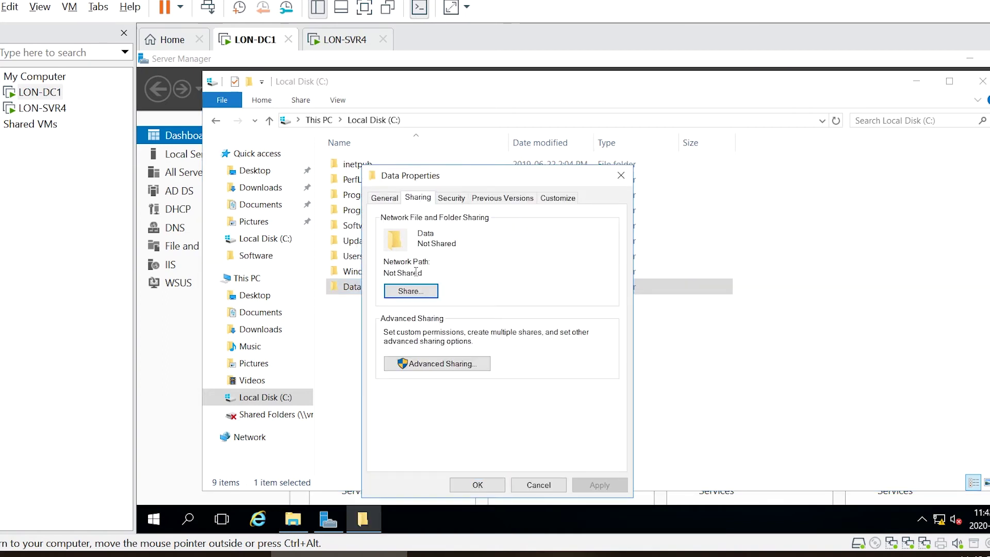
{"action": "left_click", "coordinate": [438, 364]}
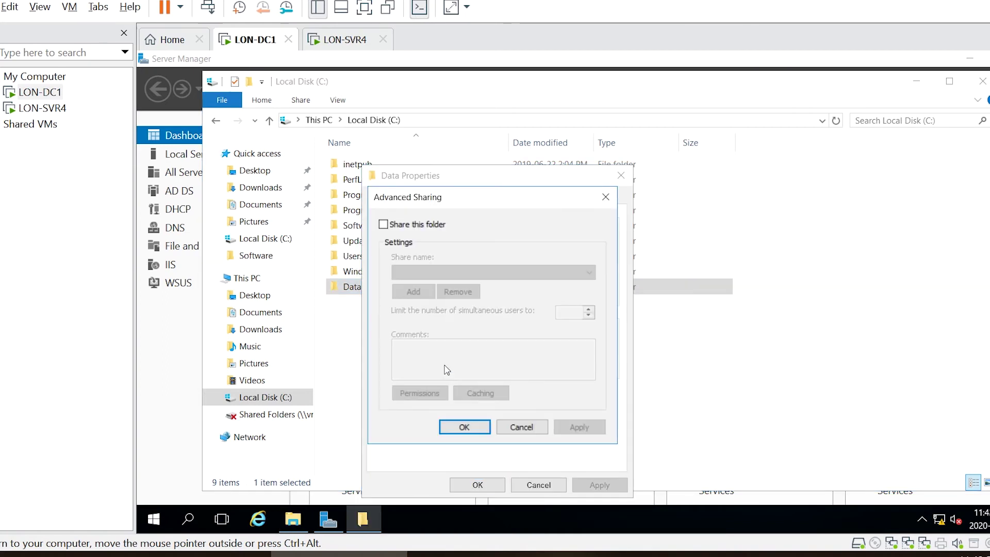
{"action": "left_click", "coordinate": [387, 225]}
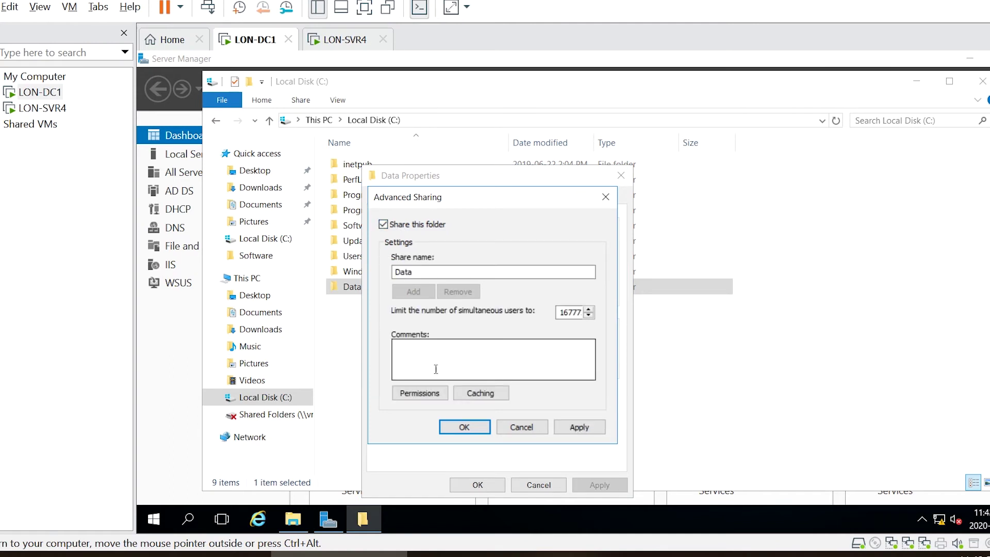
{"action": "left_click", "coordinate": [427, 394]}
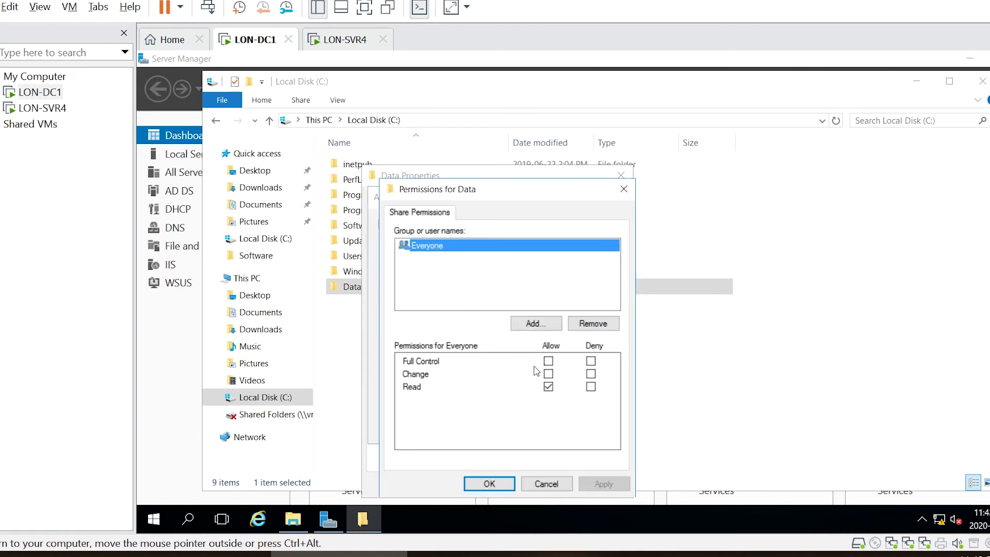
{"action": "left_click", "coordinate": [549, 362]}
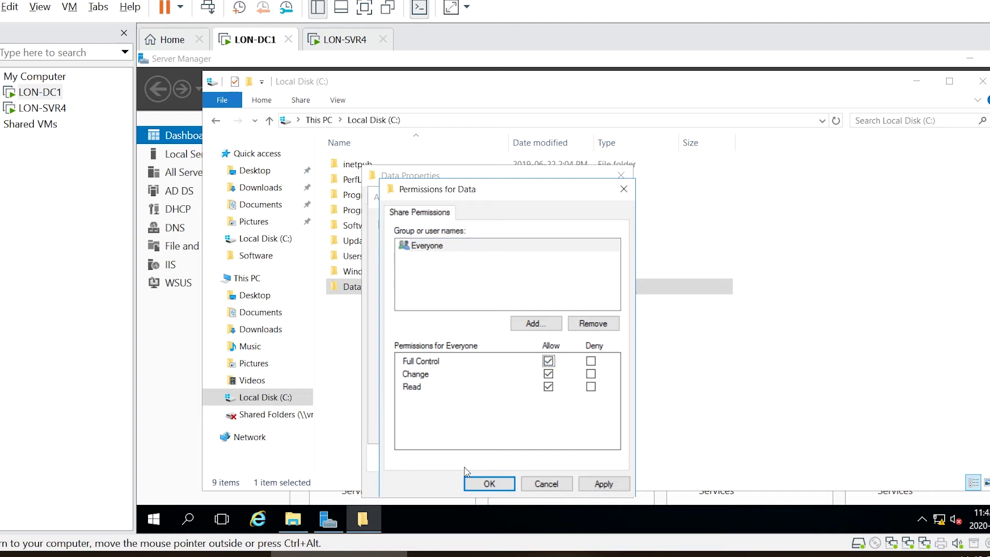
{"action": "left_click", "coordinate": [488, 484]}
{"action": "left_click", "coordinate": [580, 427]}
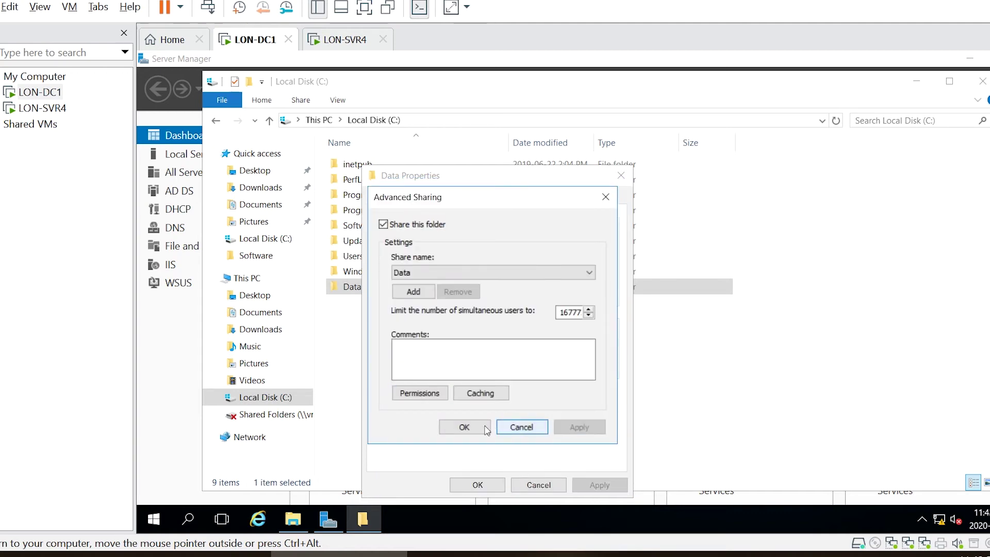
{"action": "left_click", "coordinate": [483, 432]}
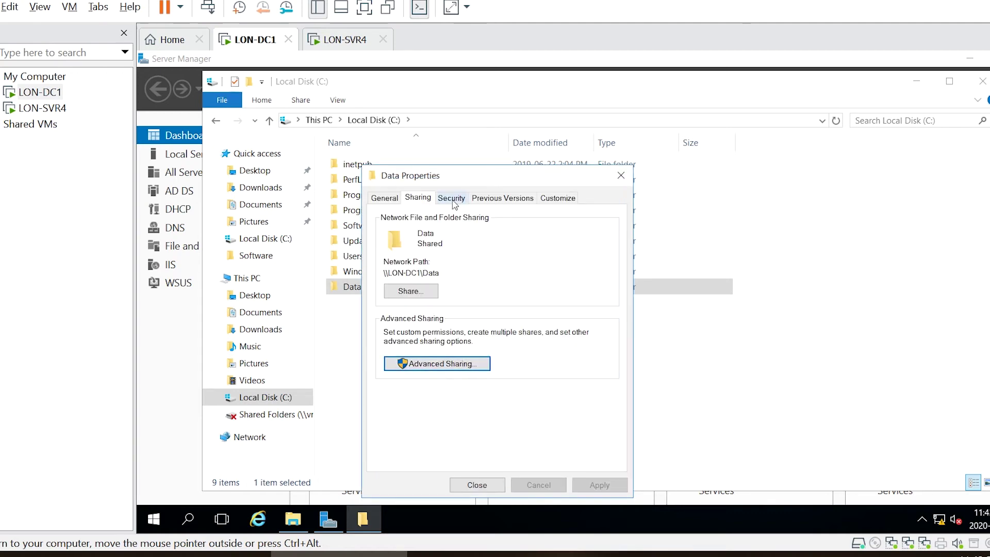
{"action": "left_click", "coordinate": [453, 202]}
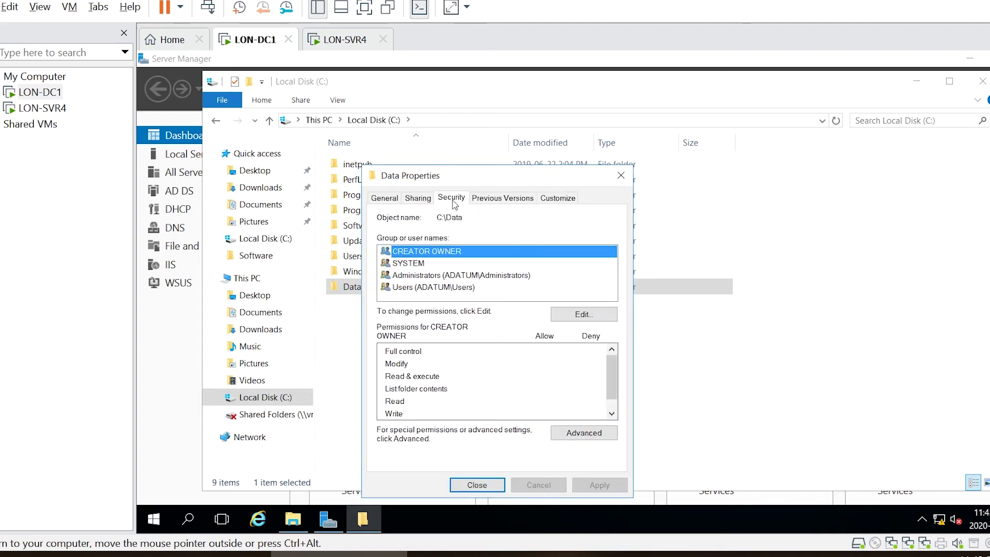
{"action": "left_click", "coordinate": [573, 434]}
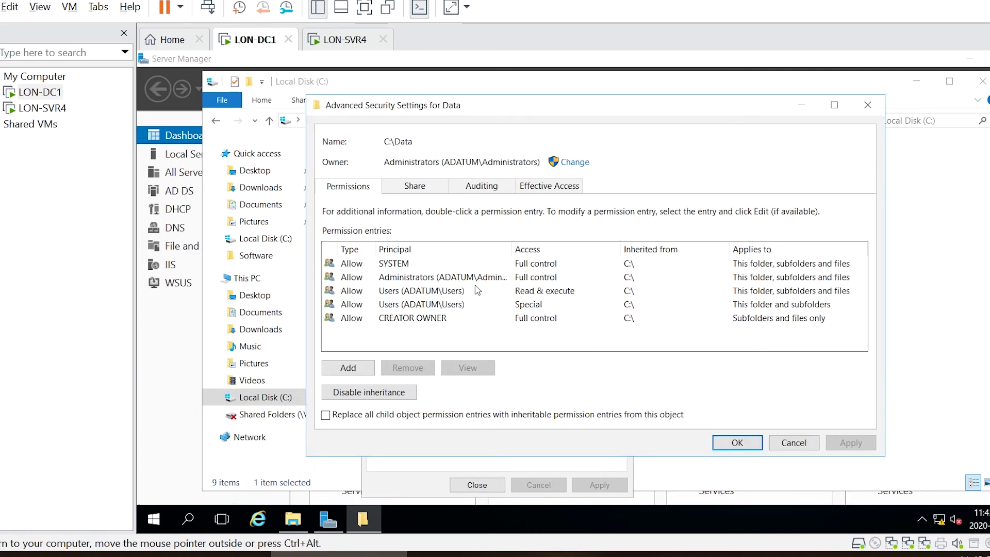
{"action": "left_click", "coordinate": [552, 189]}
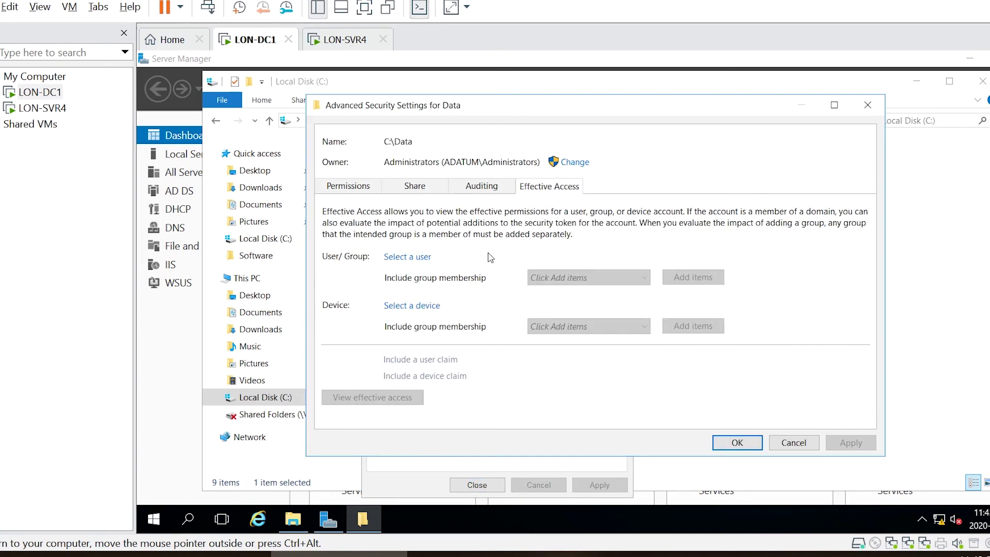
{"action": "left_click", "coordinate": [401, 261]}
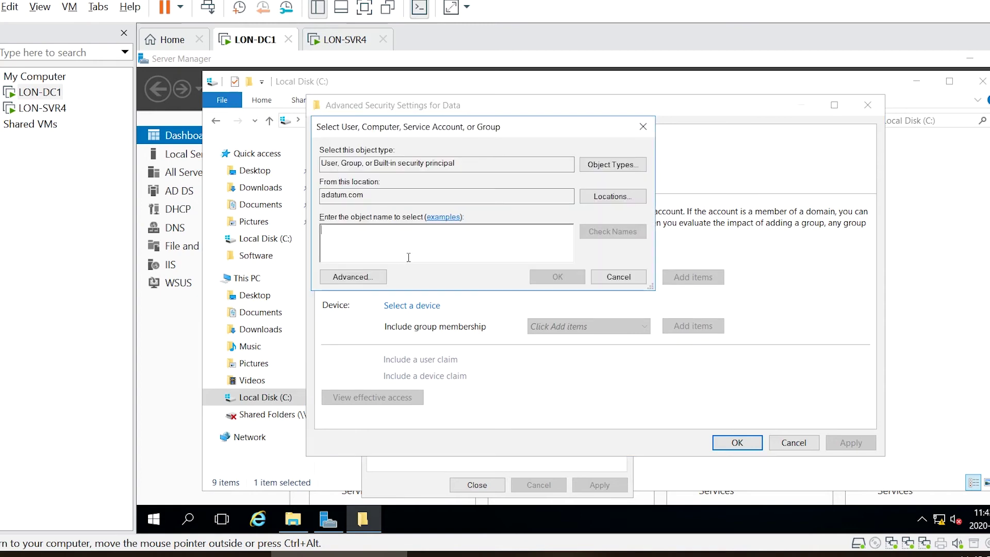
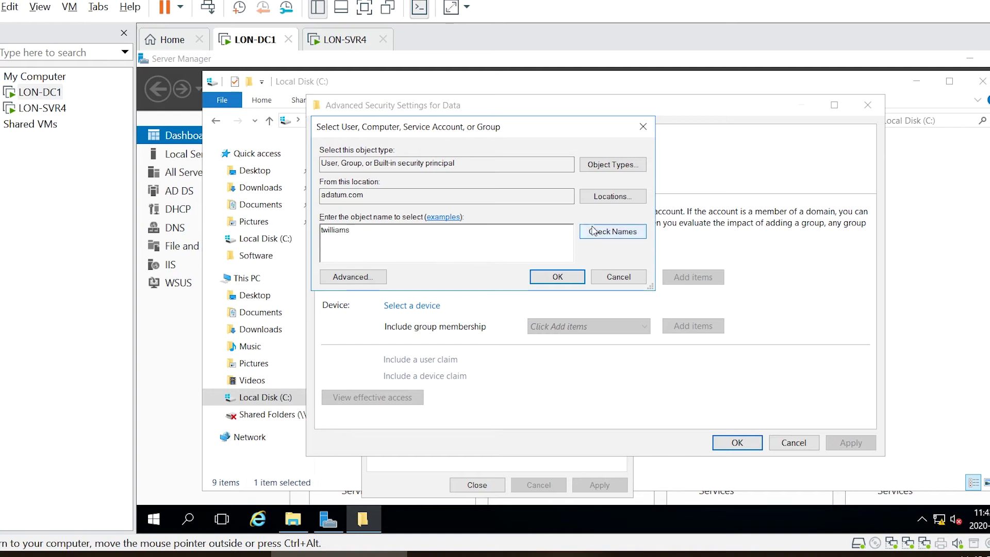
{"action": "left_click", "coordinate": [596, 232]}
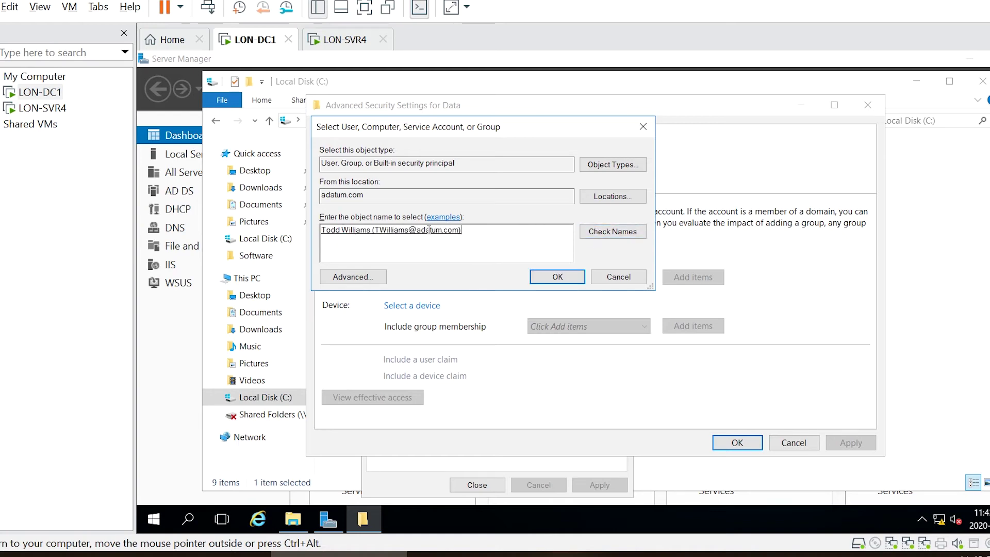
{"action": "left_click", "coordinate": [558, 277]}
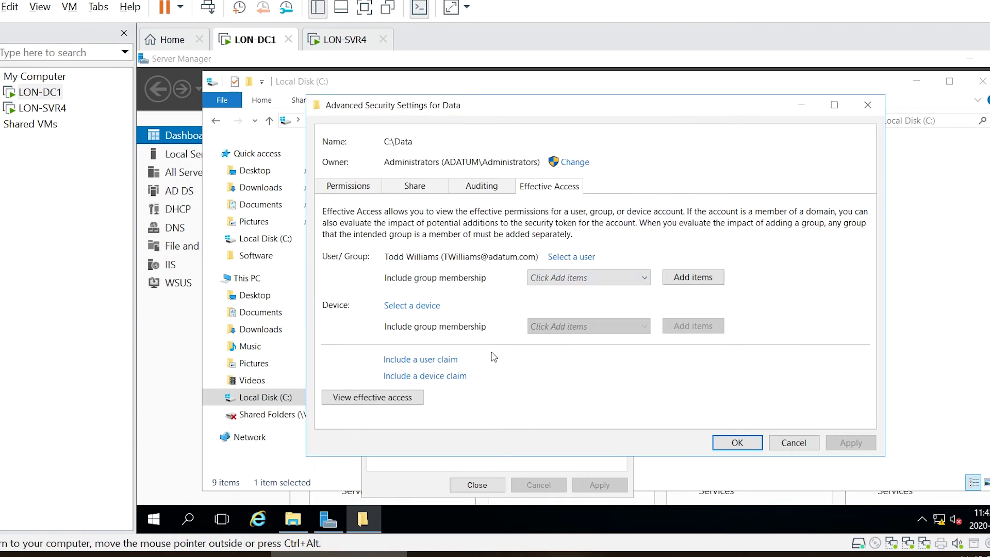
{"action": "left_click", "coordinate": [384, 400]}
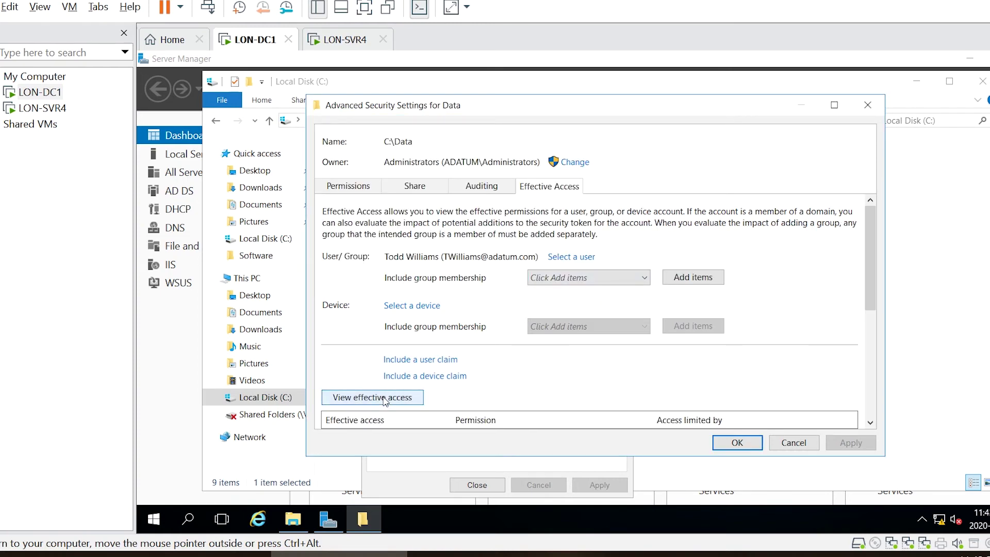
{"action": "left_click_drag", "start_coordinate": [871, 246], "coordinate": [893, 344]}
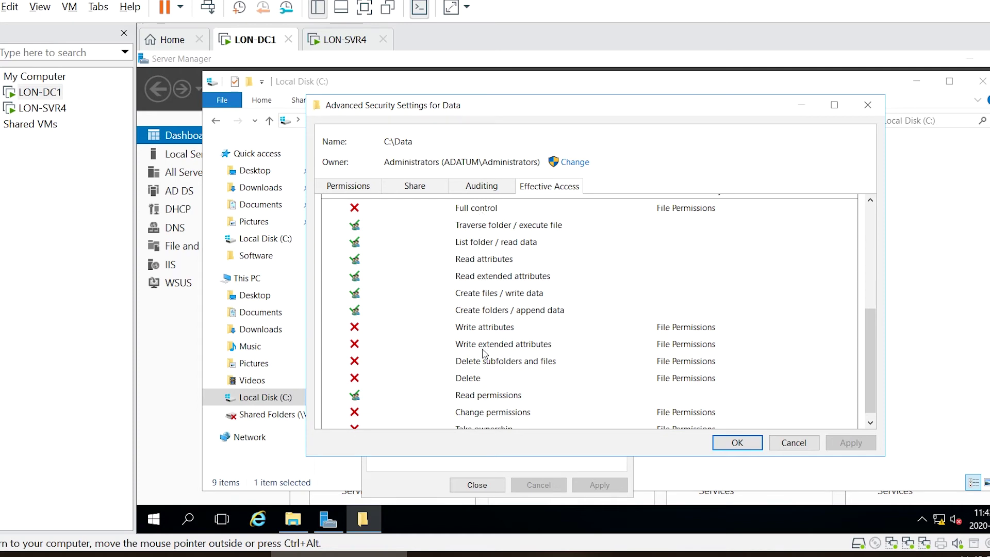
{"action": "left_click_drag", "start_coordinate": [876, 347], "coordinate": [875, 375]}
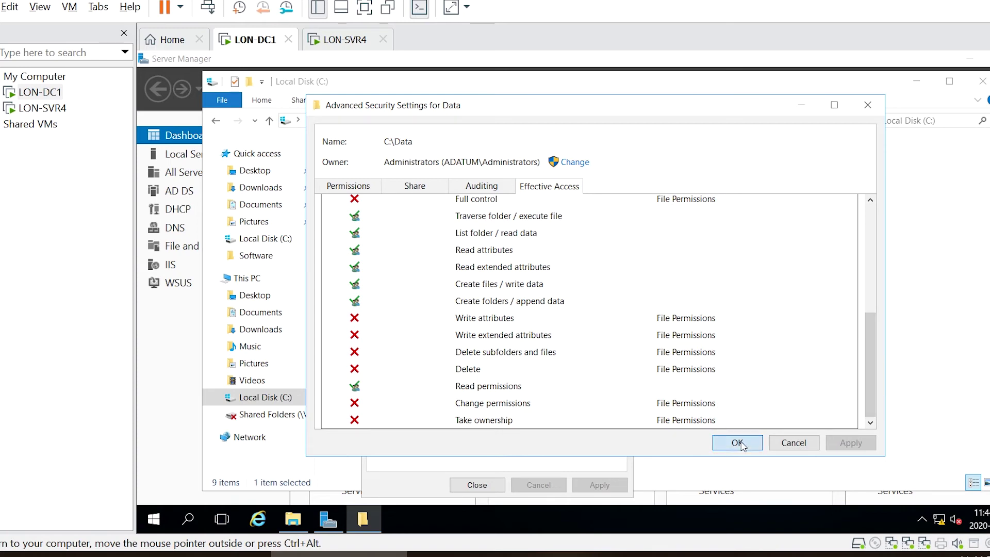
{"action": "left_click", "coordinate": [738, 442]}
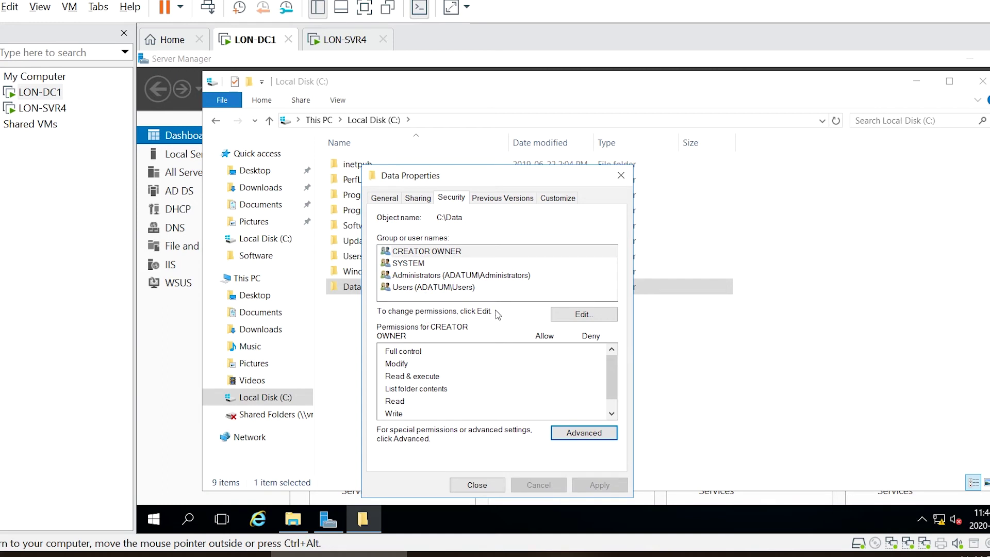
{"action": "left_click", "coordinate": [585, 315]}
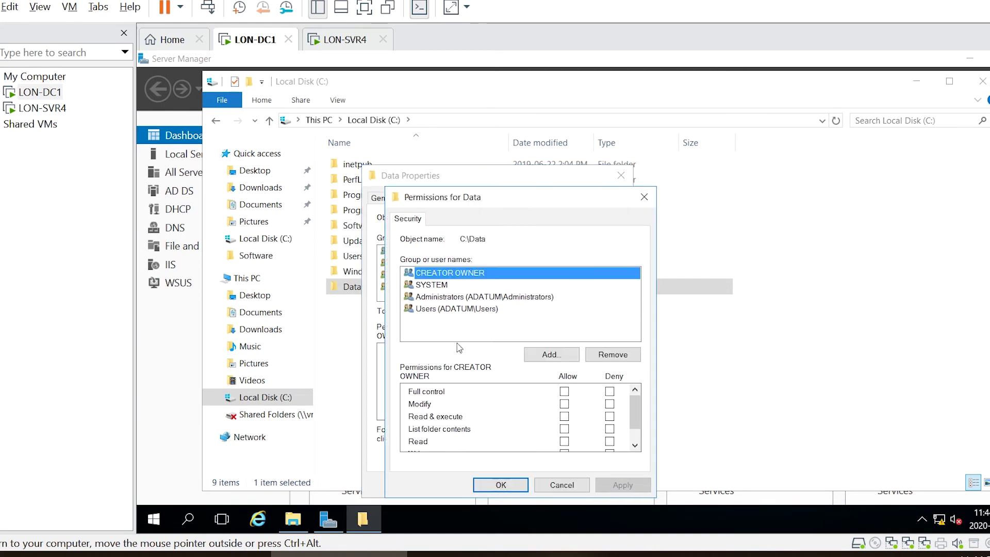
{"action": "left_click", "coordinate": [549, 355]}
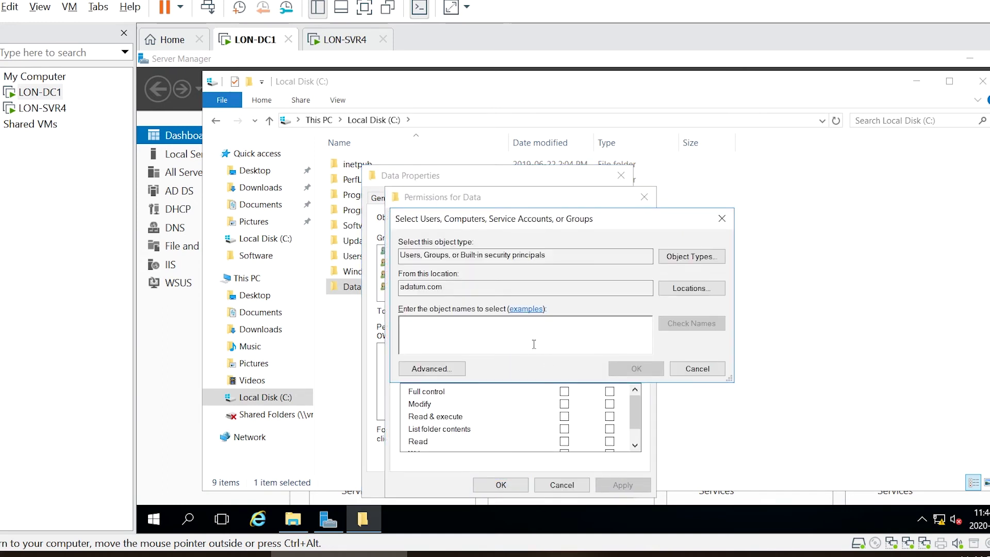
{"action": "type", "text": "twillia"}
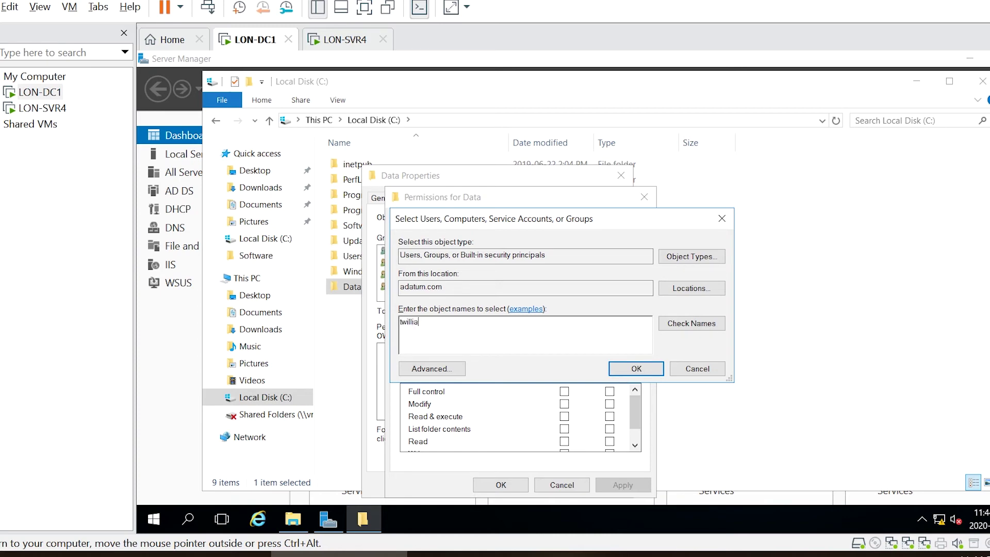
{"action": "key", "text": "BackSpace"}
{"action": "key", "text": "BackSpace"}
{"action": "key", "text": "BackSpace"}
{"action": "type", "text": "twi"}
{"action": "left_click", "coordinate": [670, 324]}
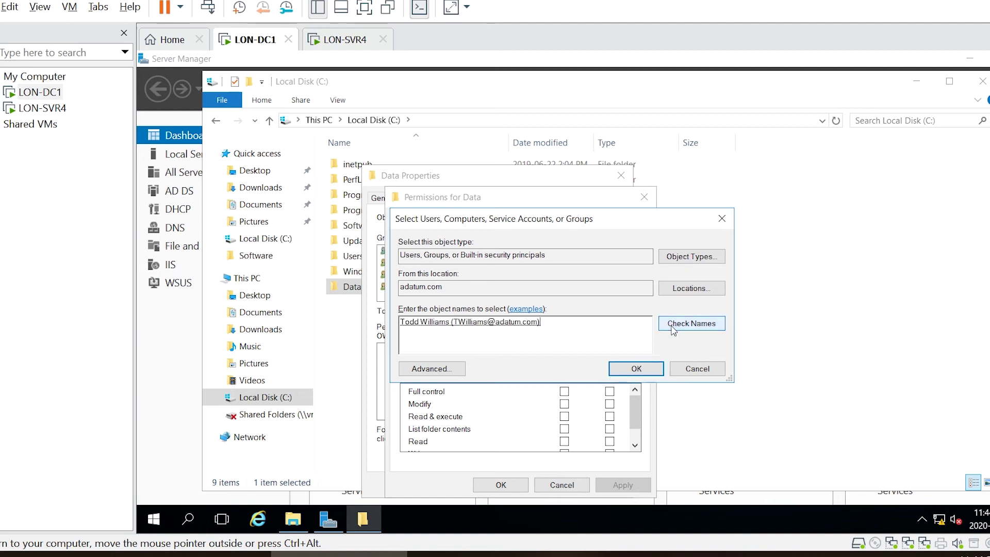
{"action": "left_click", "coordinate": [634, 369]}
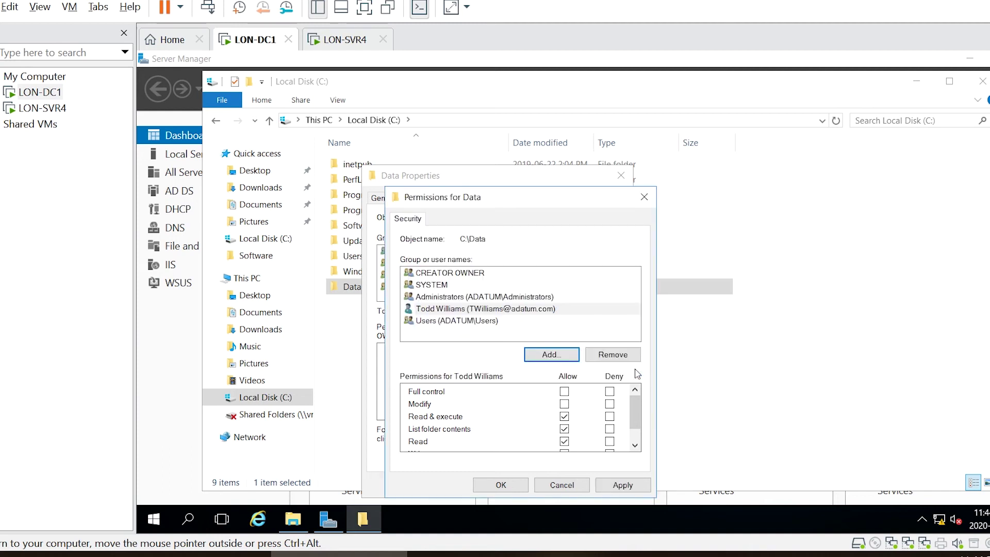
{"action": "left_click", "coordinate": [564, 392]}
{"action": "left_click", "coordinate": [624, 485]}
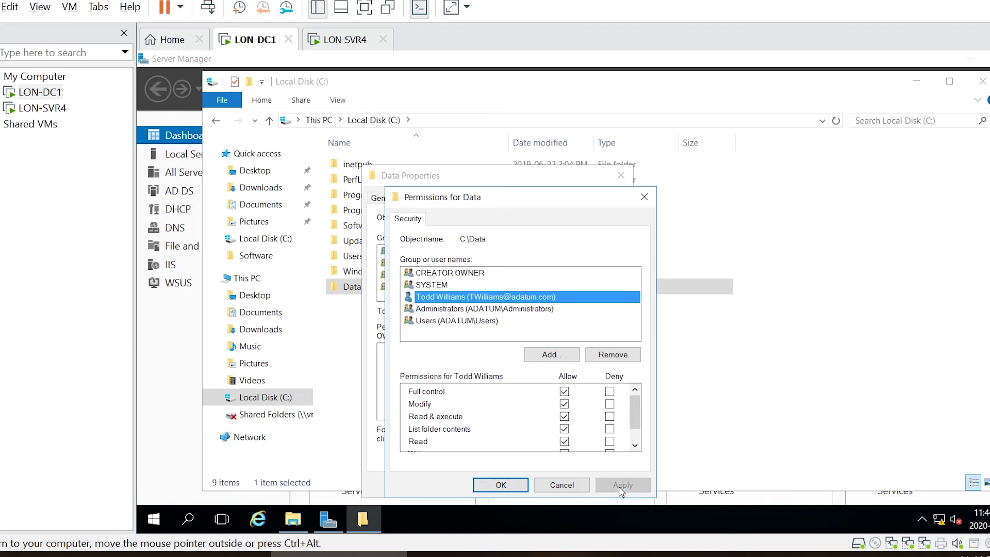
{"action": "left_click", "coordinate": [513, 488]}
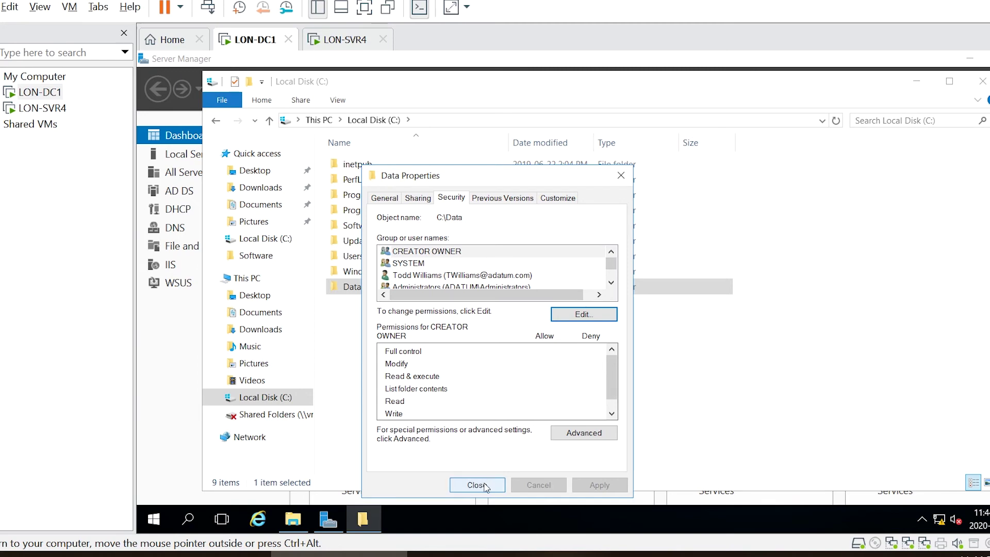
{"action": "left_click", "coordinate": [578, 434]}
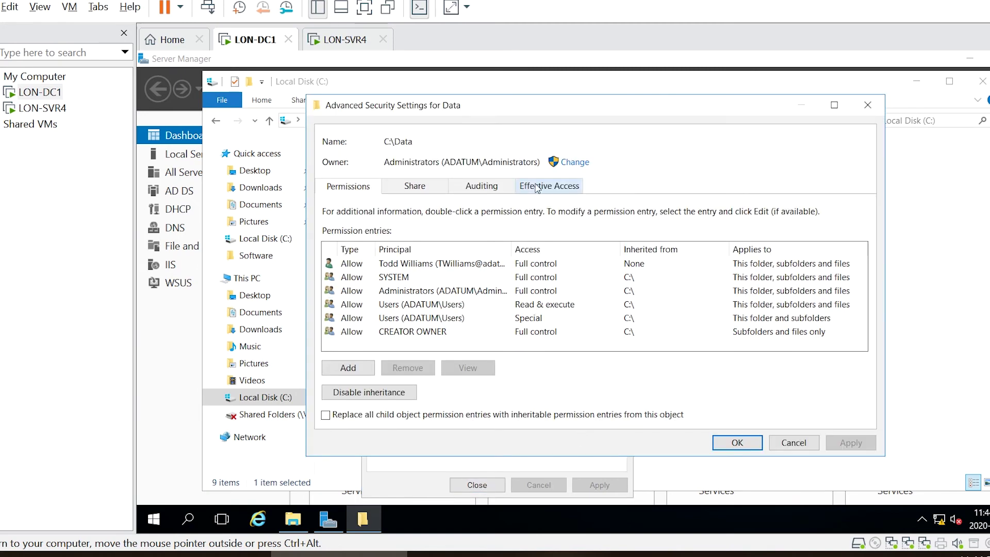
{"action": "left_click", "coordinate": [541, 188]}
{"action": "left_click", "coordinate": [408, 257]}
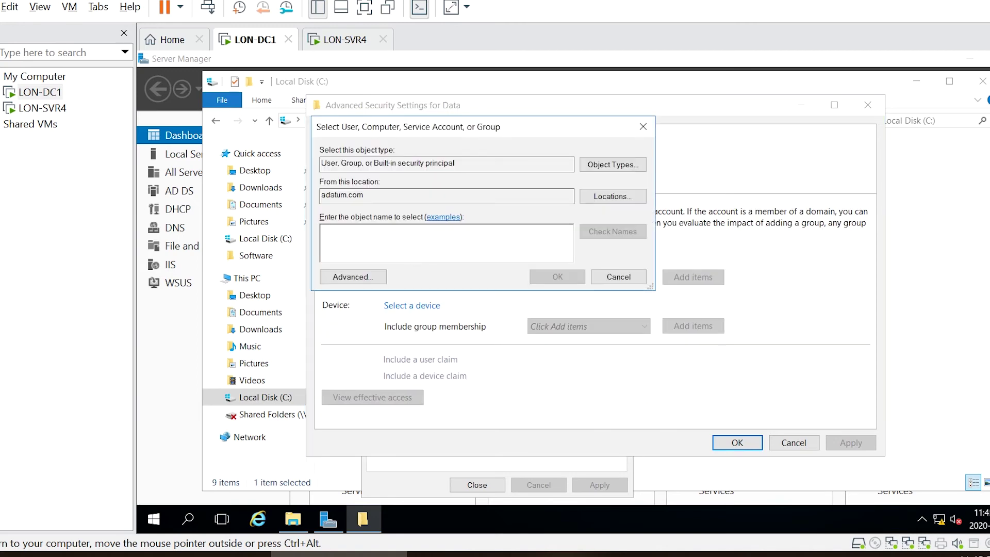
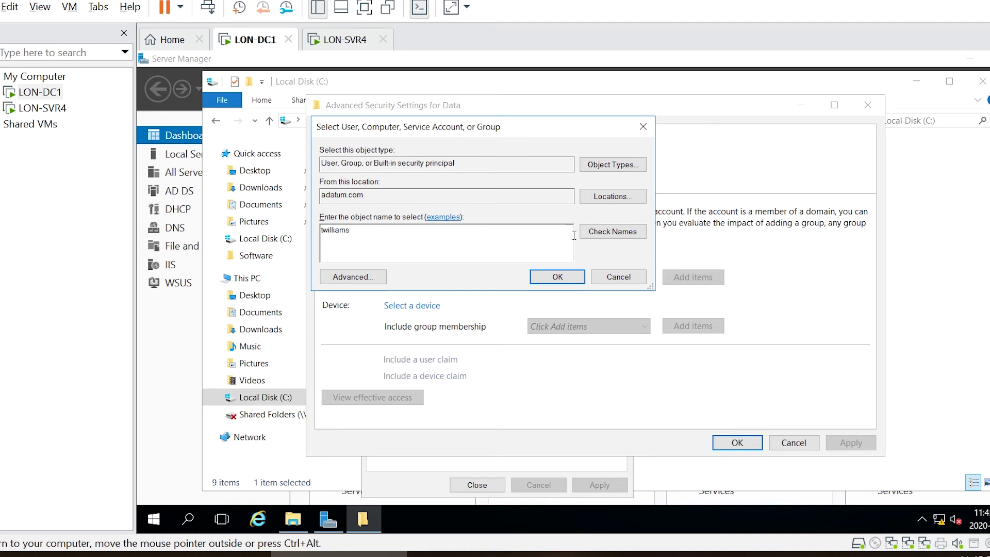
{"action": "left_click", "coordinate": [578, 235]}
{"action": "left_click", "coordinate": [543, 278]}
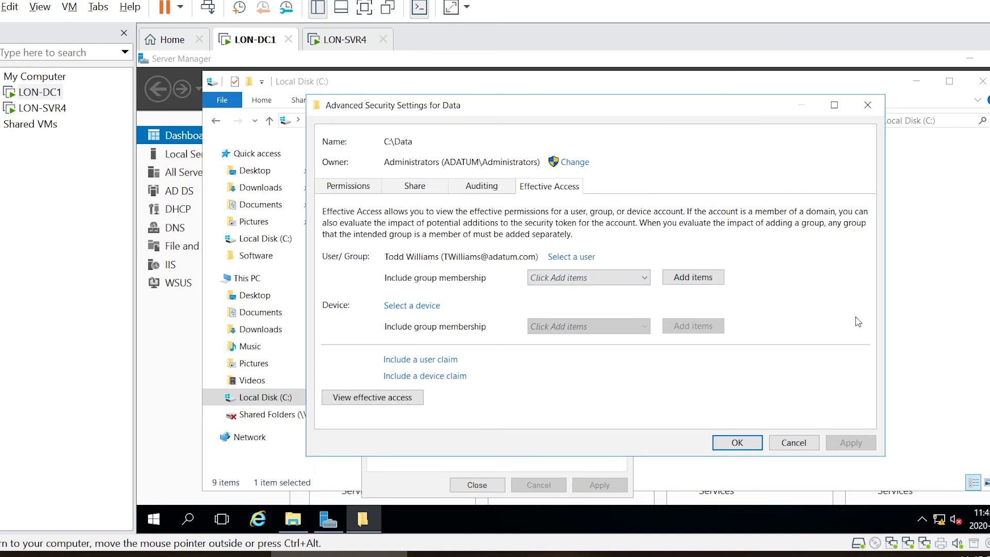
Step: Review the updated effective permissions showing Full control, then close Data Properties
{"action": "left_click", "coordinate": [382, 397]}
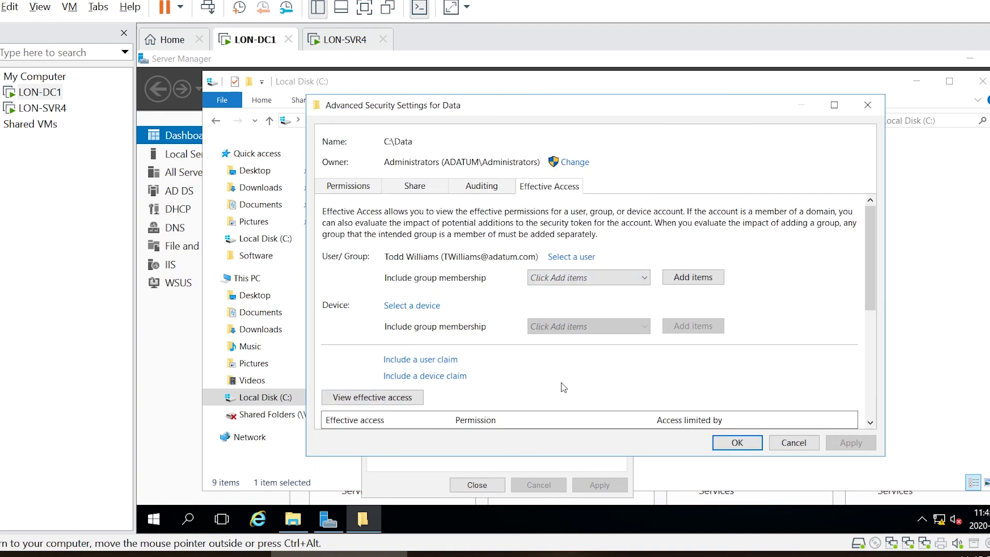
{"action": "left_click_drag", "start_coordinate": [869, 242], "coordinate": [888, 376]}
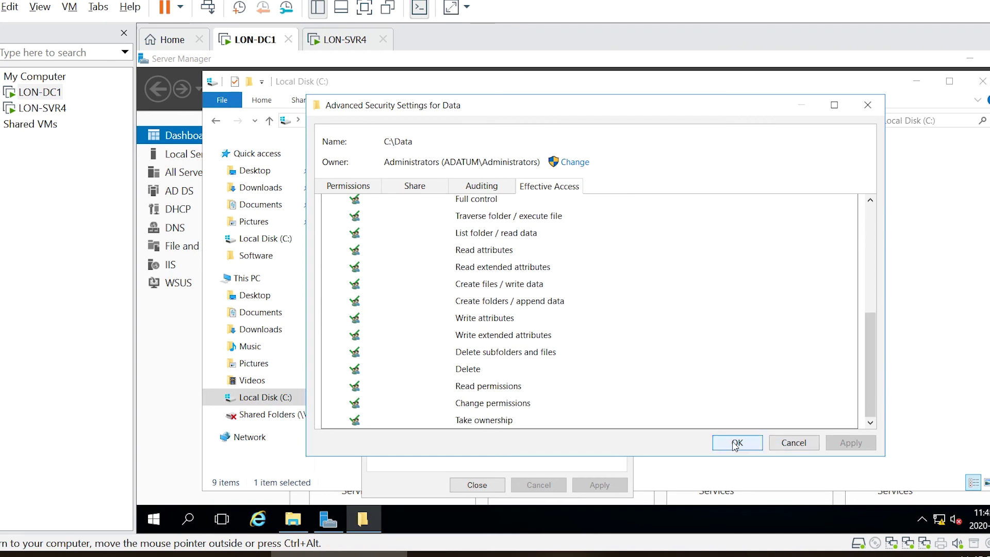
{"action": "left_click", "coordinate": [871, 235]}
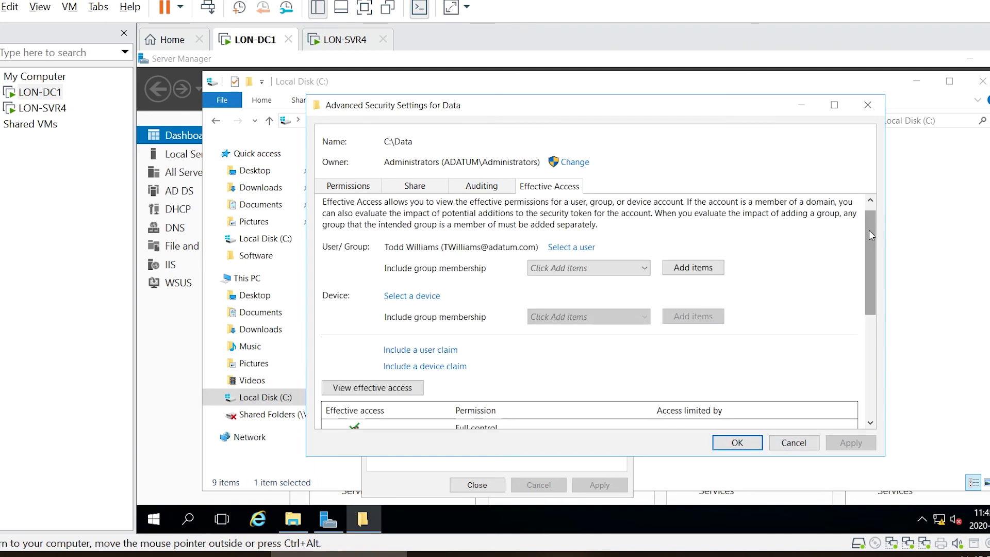
{"action": "mouse_move", "coordinate": [871, 236]}
{"action": "left_mouse_down"}
{"action": "mouse_move", "coordinate": [880, 354]}
{"action": "mouse_move", "coordinate": [883, 324]}
{"action": "left_mouse_up"}
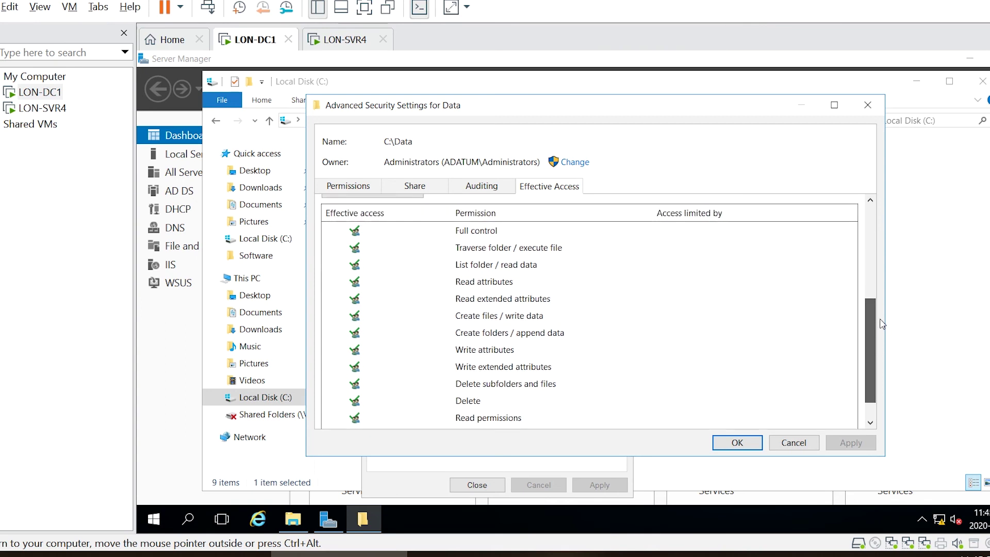
{"action": "left_click_drag", "start_coordinate": [883, 324], "coordinate": [883, 354]}
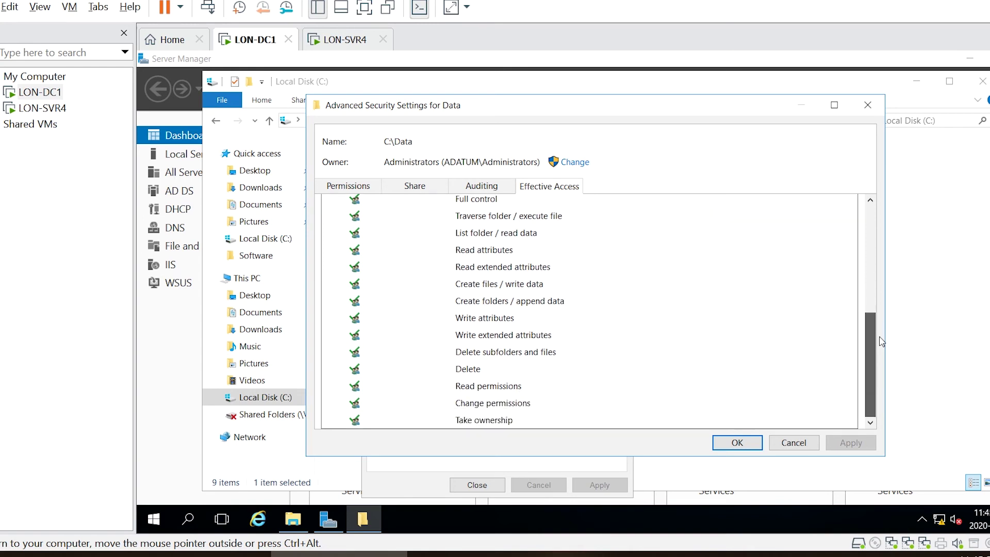
{"action": "left_click", "coordinate": [737, 446]}
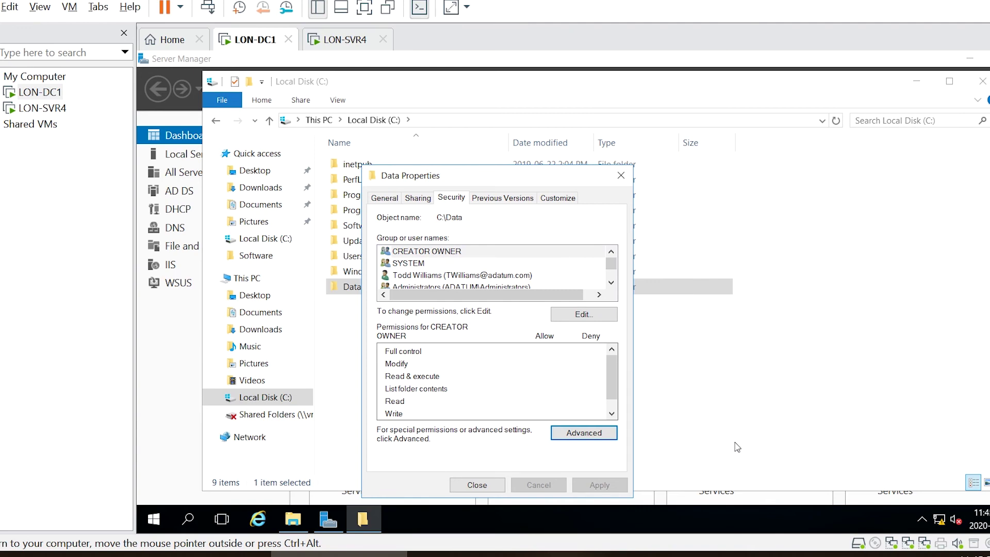
{"action": "left_click", "coordinate": [482, 484]}
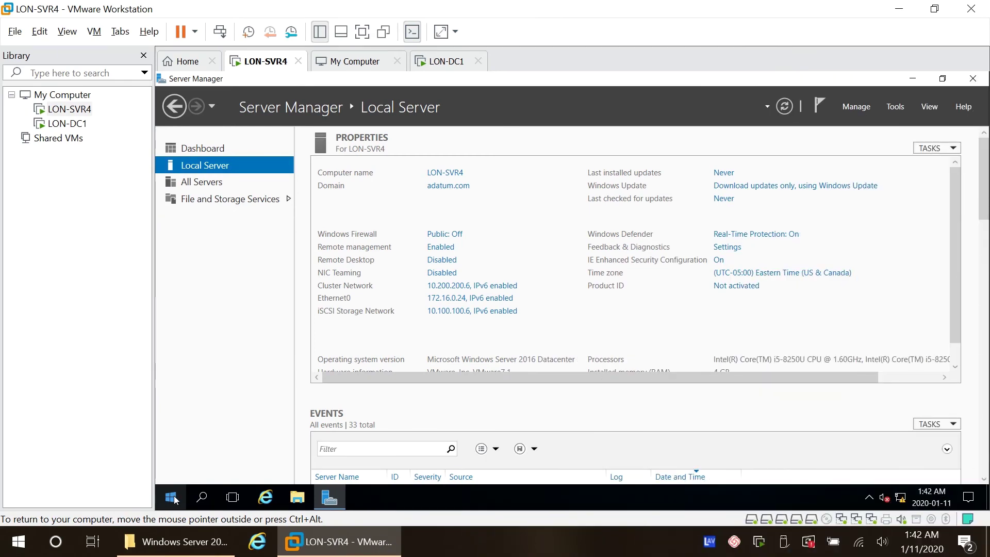
Step: Open Disk Management on LON-SVR4 from the Start button's quick admin menu
{"action": "left_click", "coordinate": [171, 498]}
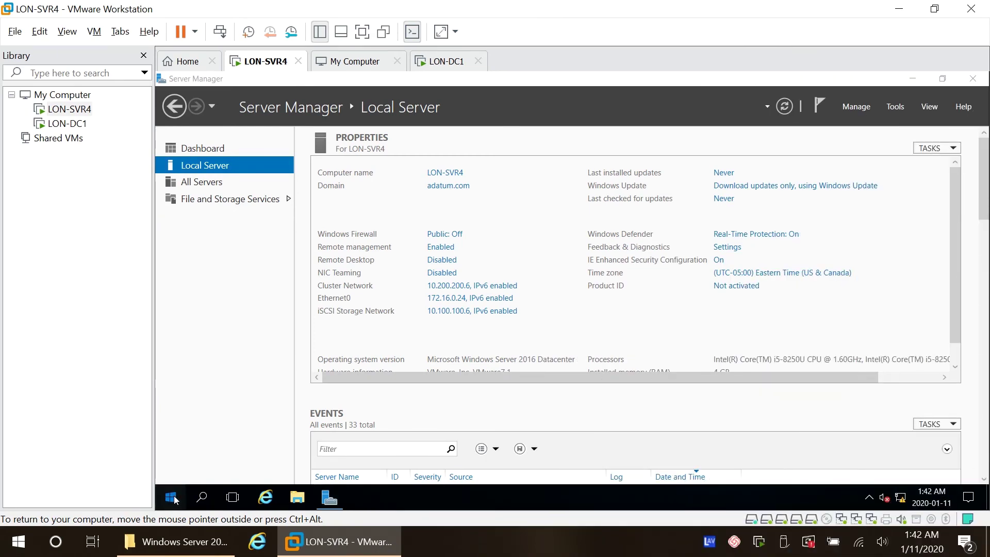
{"action": "right_click", "coordinate": [175, 499]}
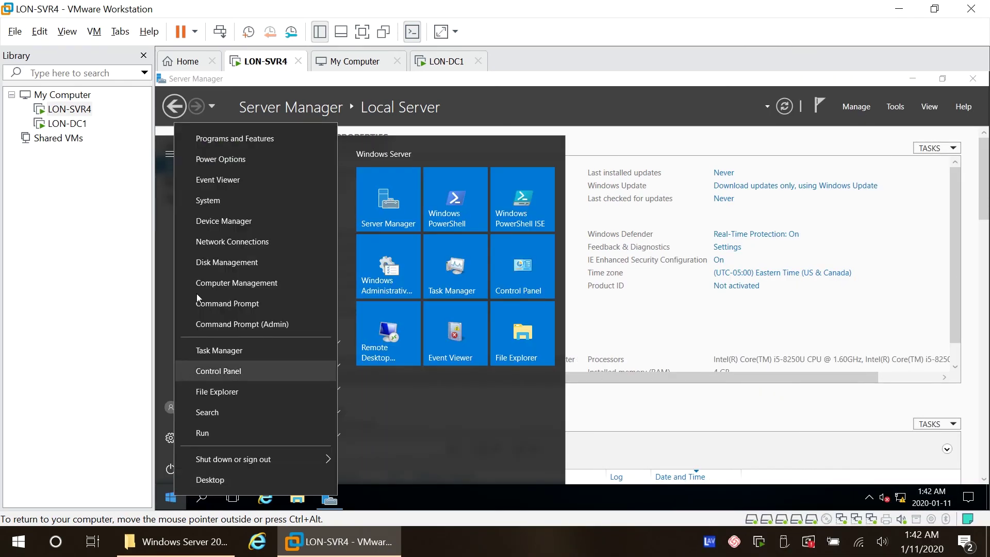
{"action": "left_click", "coordinate": [256, 262]}
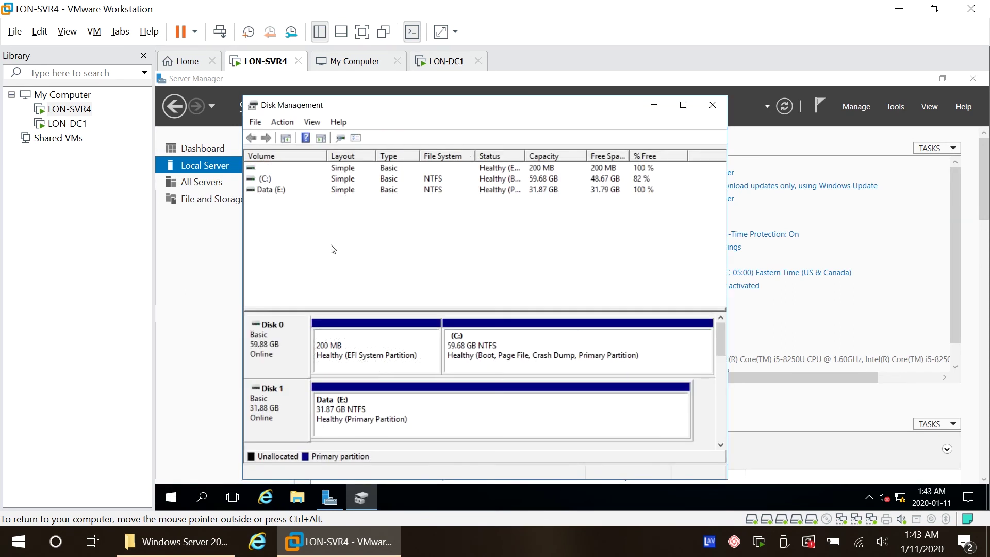
Step: Create and attach a 5 GB VHDX virtual disk at E:\VDisk.vhdx
{"action": "left_click", "coordinate": [281, 123]}
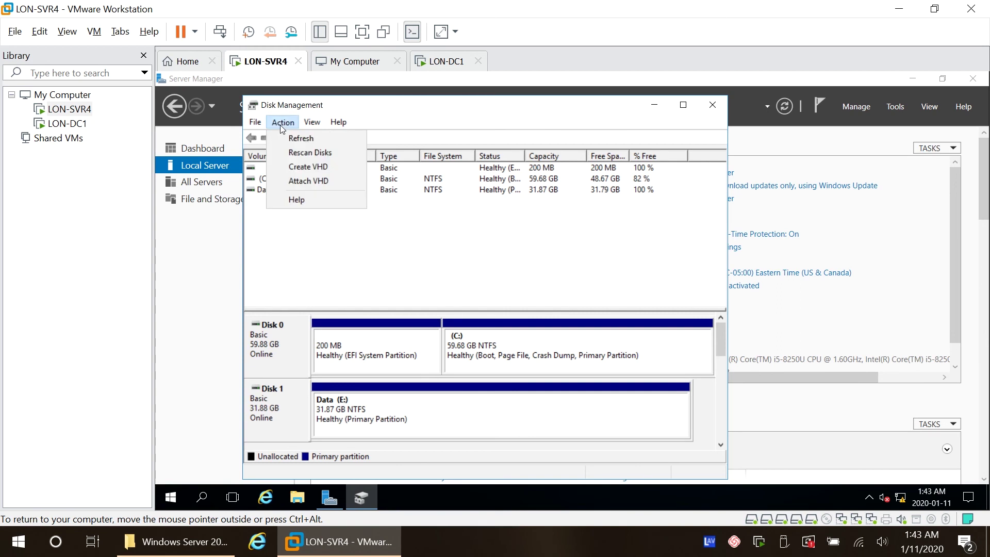
{"action": "left_click", "coordinate": [329, 165]}
{"action": "type", "text": "E:\\"}
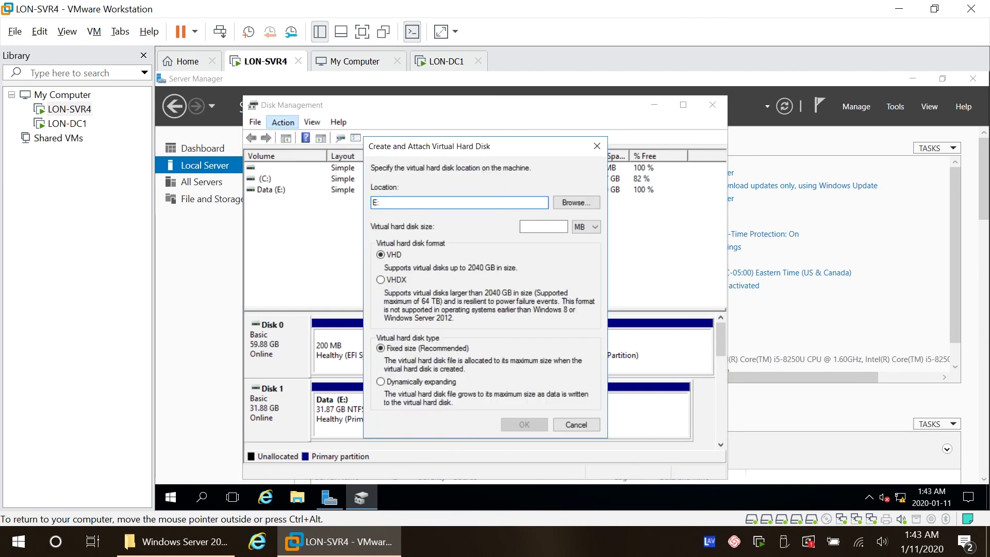
{"action": "type", "text": "VDisk.vhdx"}
{"action": "left_click", "coordinate": [556, 227]}
{"action": "type", "text": "5"}
{"action": "left_click", "coordinate": [593, 228]}
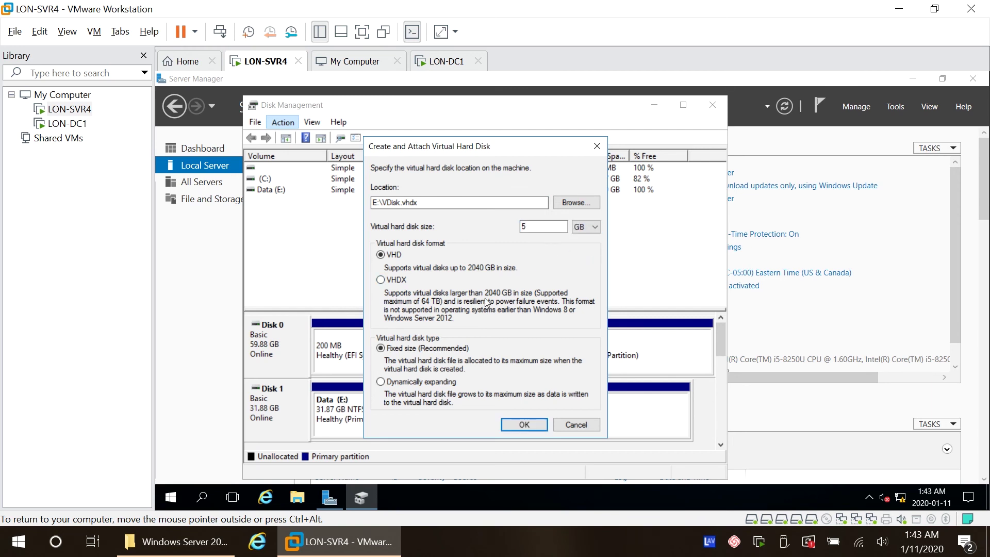
{"action": "left_click", "coordinate": [401, 280]}
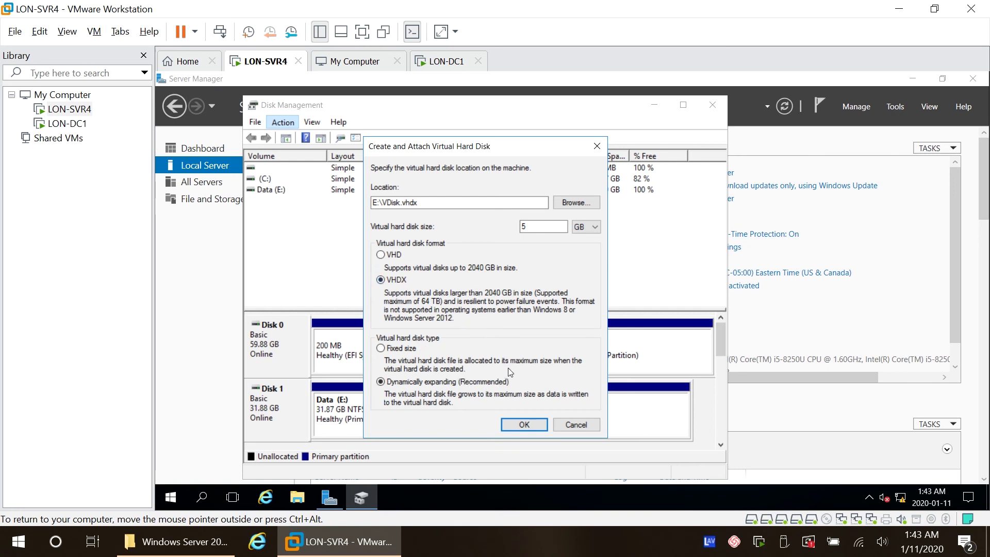
{"action": "left_click", "coordinate": [520, 425]}
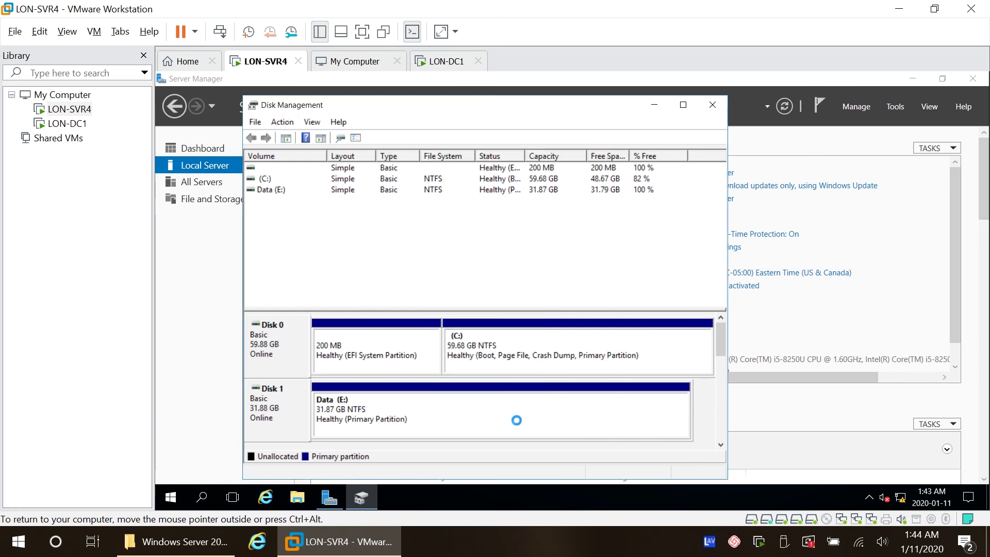
{"action": "scroll", "coordinate": [723, 366], "scroll_direction": "down", "scroll_amount": 3}
Step: Initialize Disk 5 with the GPT partition style
{"action": "left_click_drag", "start_coordinate": [723, 366], "coordinate": [726, 405]}
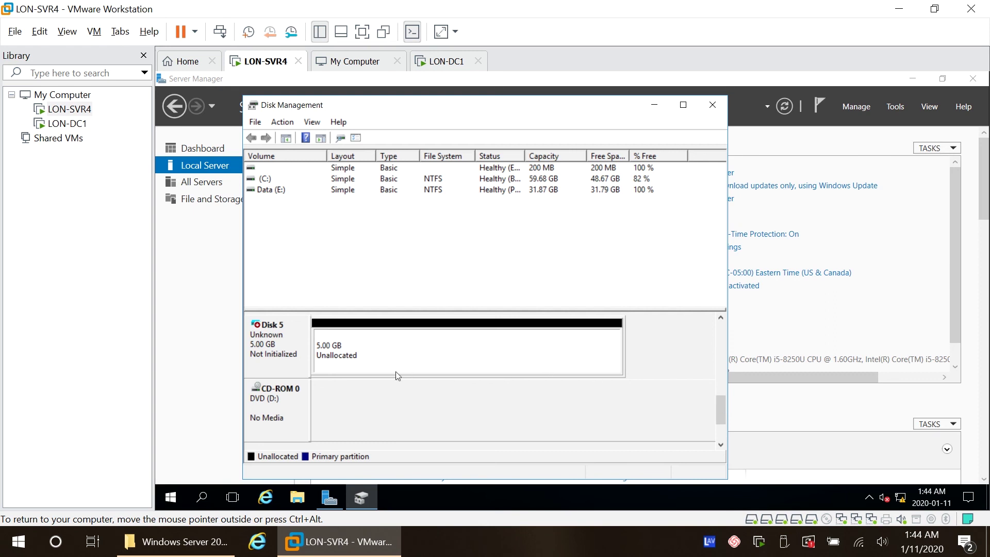
{"action": "left_click", "coordinate": [271, 343]}
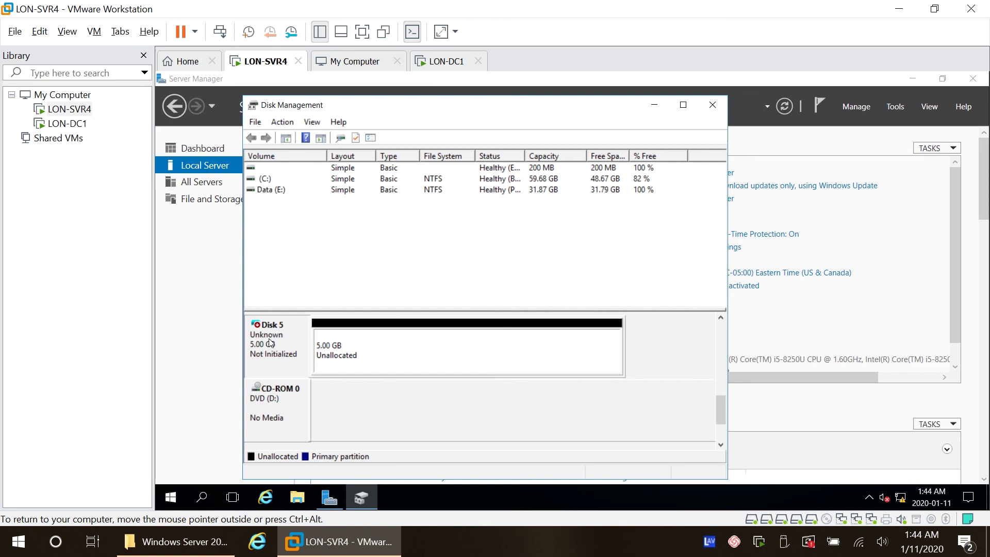
{"action": "right_click", "coordinate": [269, 341]}
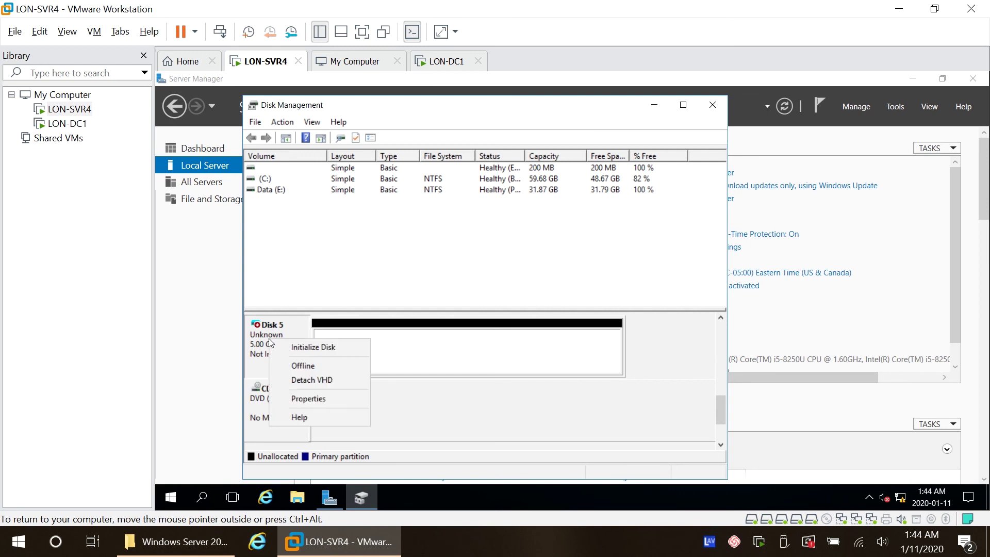
{"action": "left_click", "coordinate": [307, 349]}
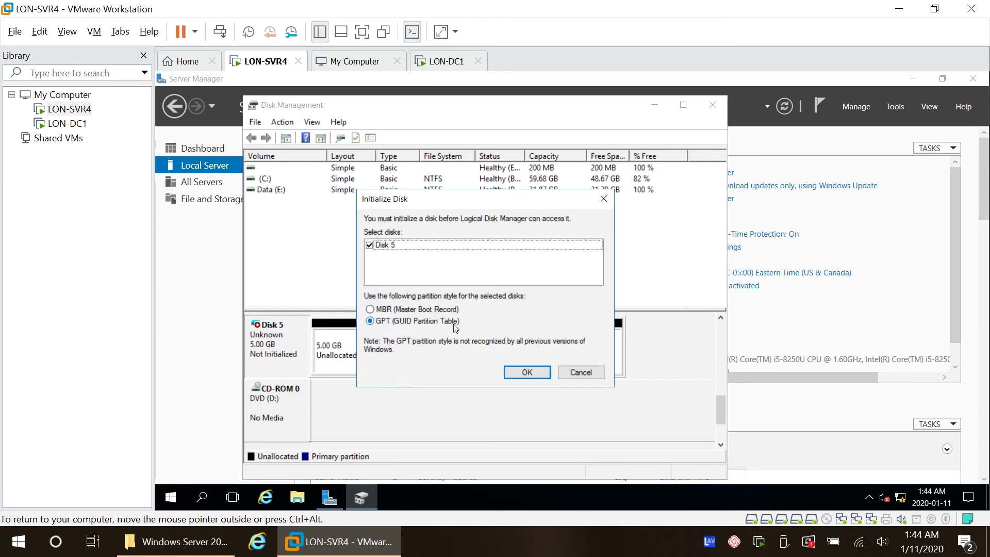
{"action": "left_click", "coordinate": [526, 372]}
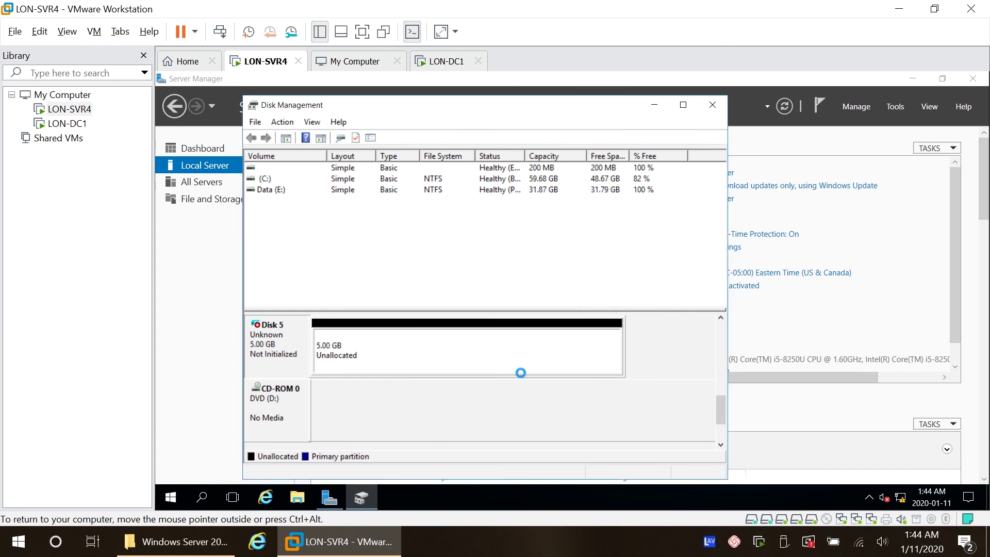
Step: Create a 5086 MB simple volume on Disk 5 as F:, labelled VDisk, NTFS
{"action": "right_click", "coordinate": [353, 355]}
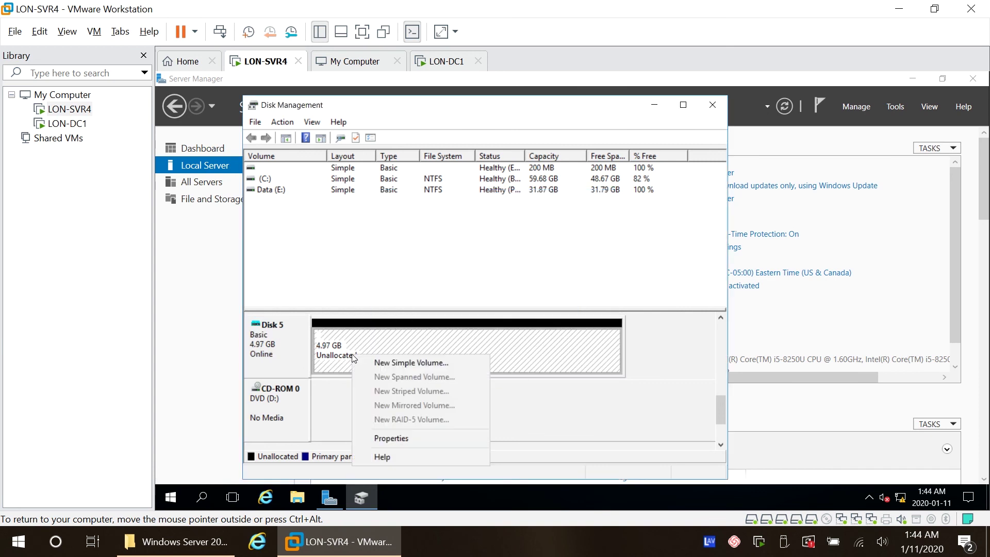
{"action": "left_click", "coordinate": [389, 363]}
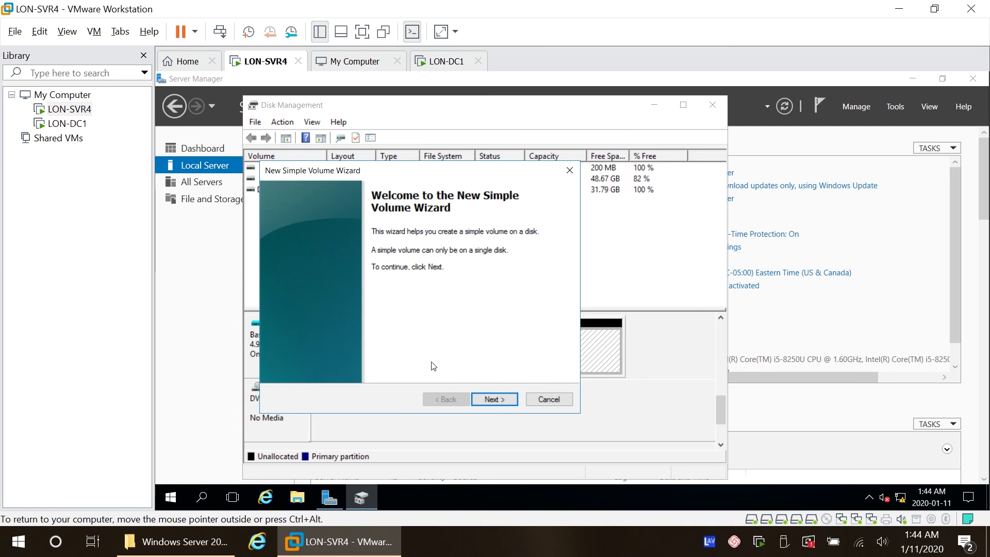
{"action": "left_click", "coordinate": [487, 401]}
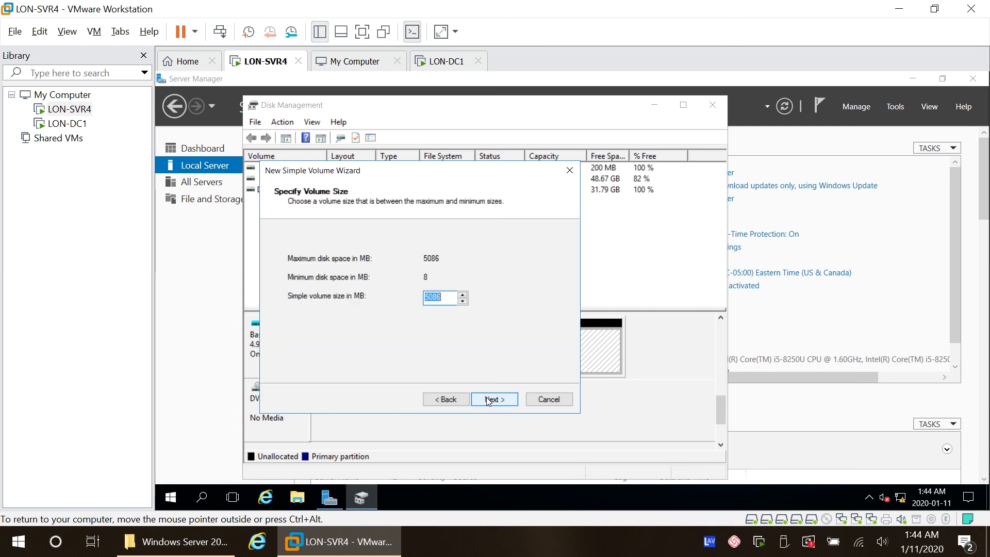
{"action": "left_click", "coordinate": [487, 400]}
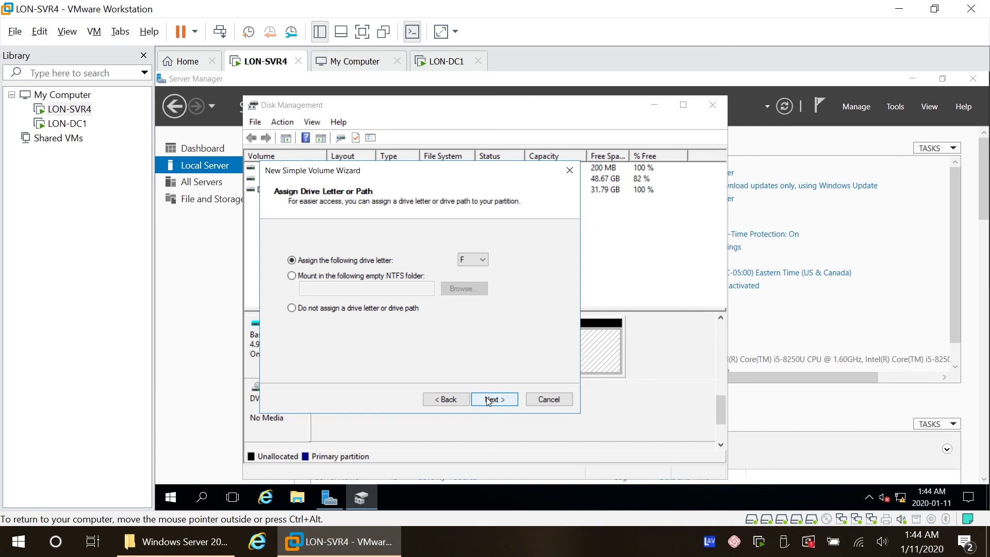
{"action": "left_click", "coordinate": [487, 400]}
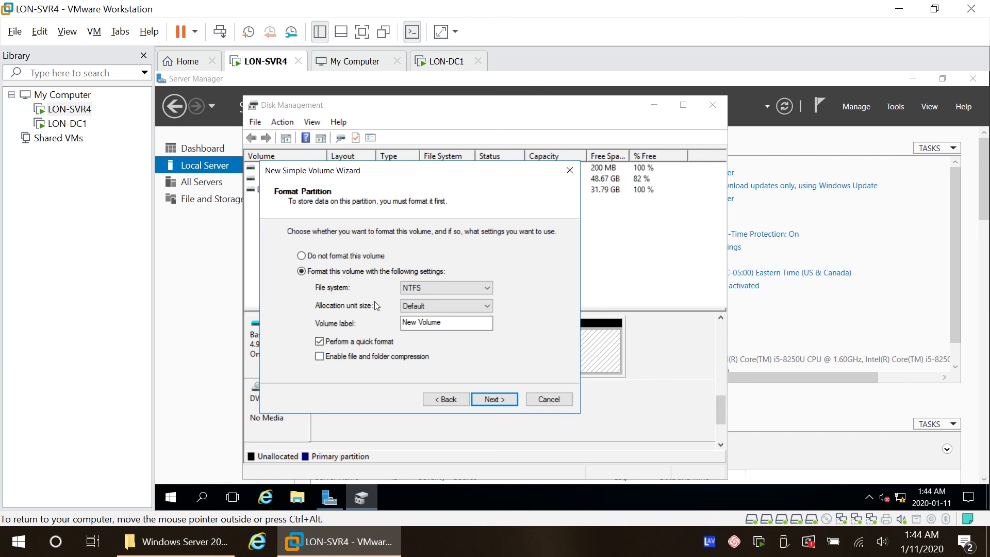
{"action": "left_click", "coordinate": [454, 323]}
{"action": "left_click_drag", "start_coordinate": [453, 323], "coordinate": [317, 311]}
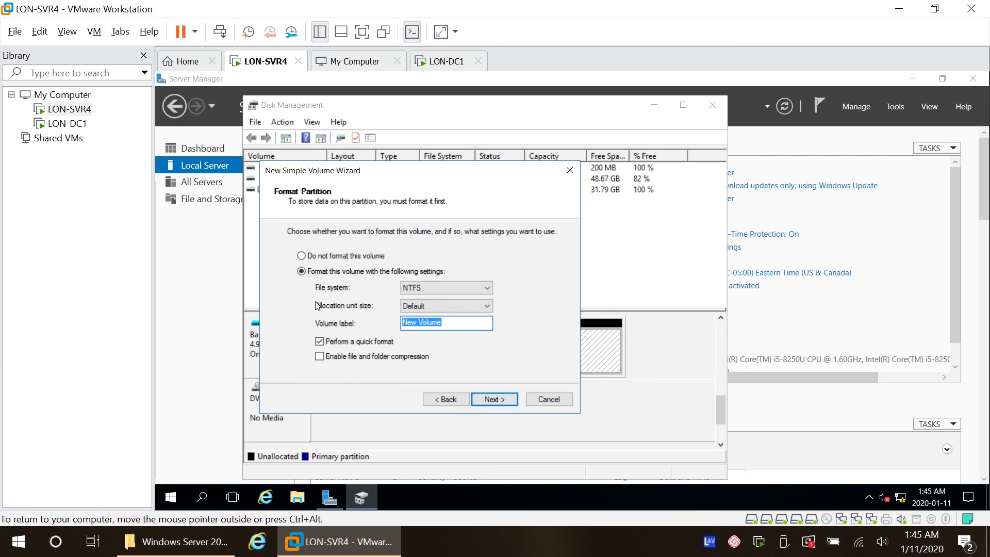
{"action": "type", "text": "VDisk"}
{"action": "left_click", "coordinate": [504, 400]}
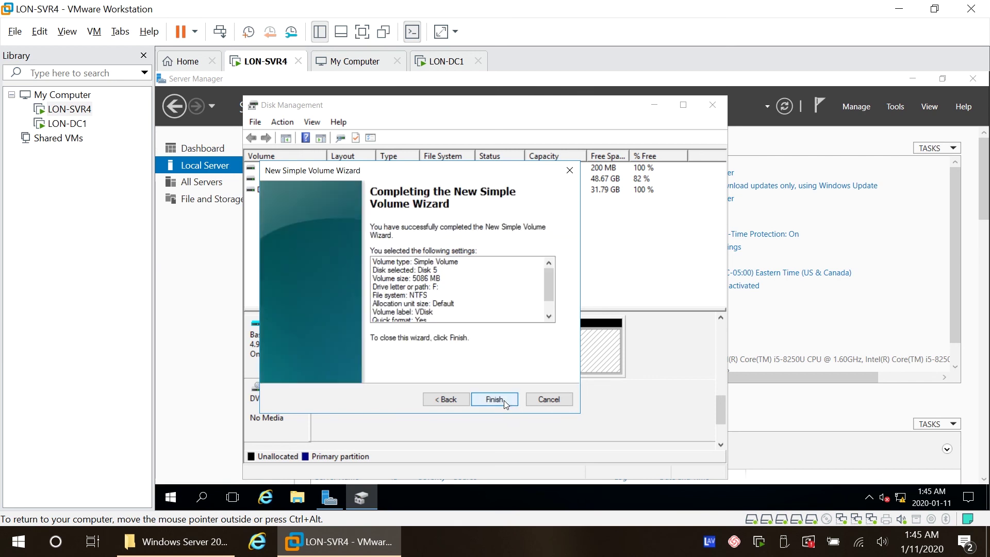
{"action": "left_click", "coordinate": [494, 399]}
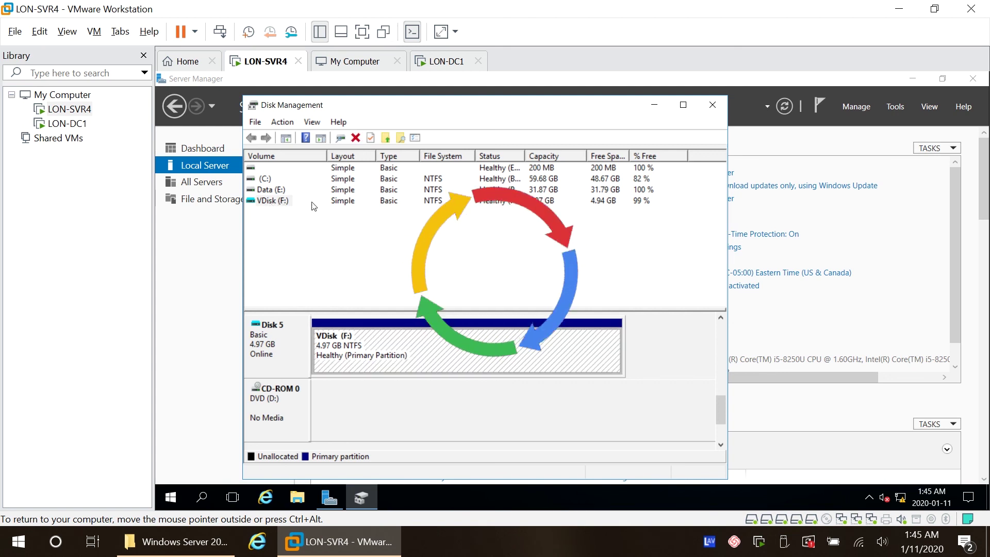
Step: Deselect the volume to review the healthy 4.97 GB VDisk (F:) NTFS partition
{"action": "left_click", "coordinate": [597, 259]}
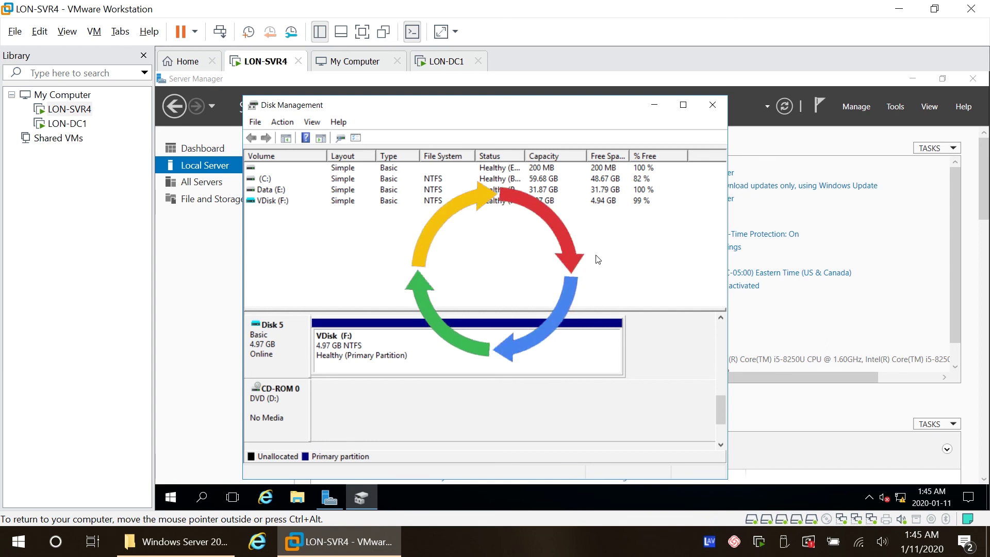